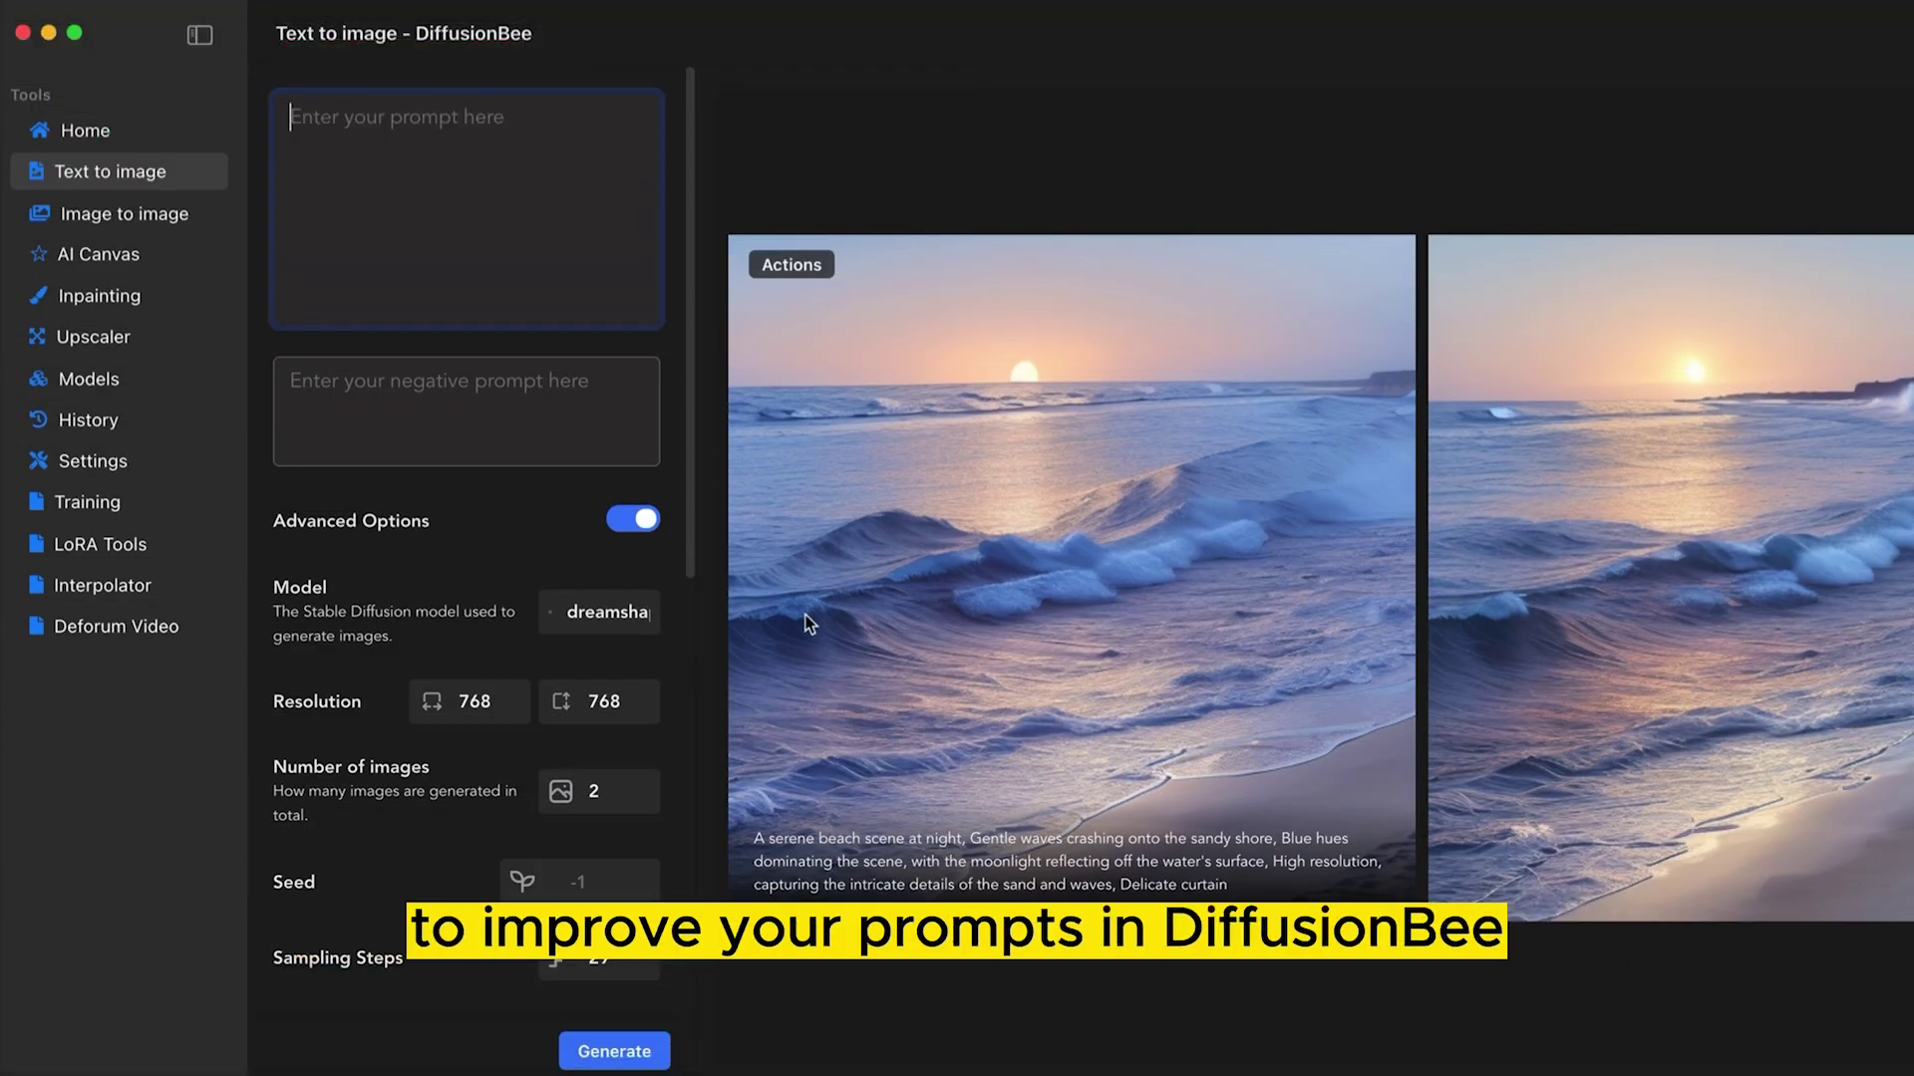
Review DiffusionBee's settings and check the width options, keeping the image width at 768.
{"action": "scroll", "coordinate": [831, 688], "scroll_direction": "up", "scroll_amount": 3}
{"action": "scroll", "coordinate": [832, 690], "scroll_direction": "up", "scroll_amount": 15}
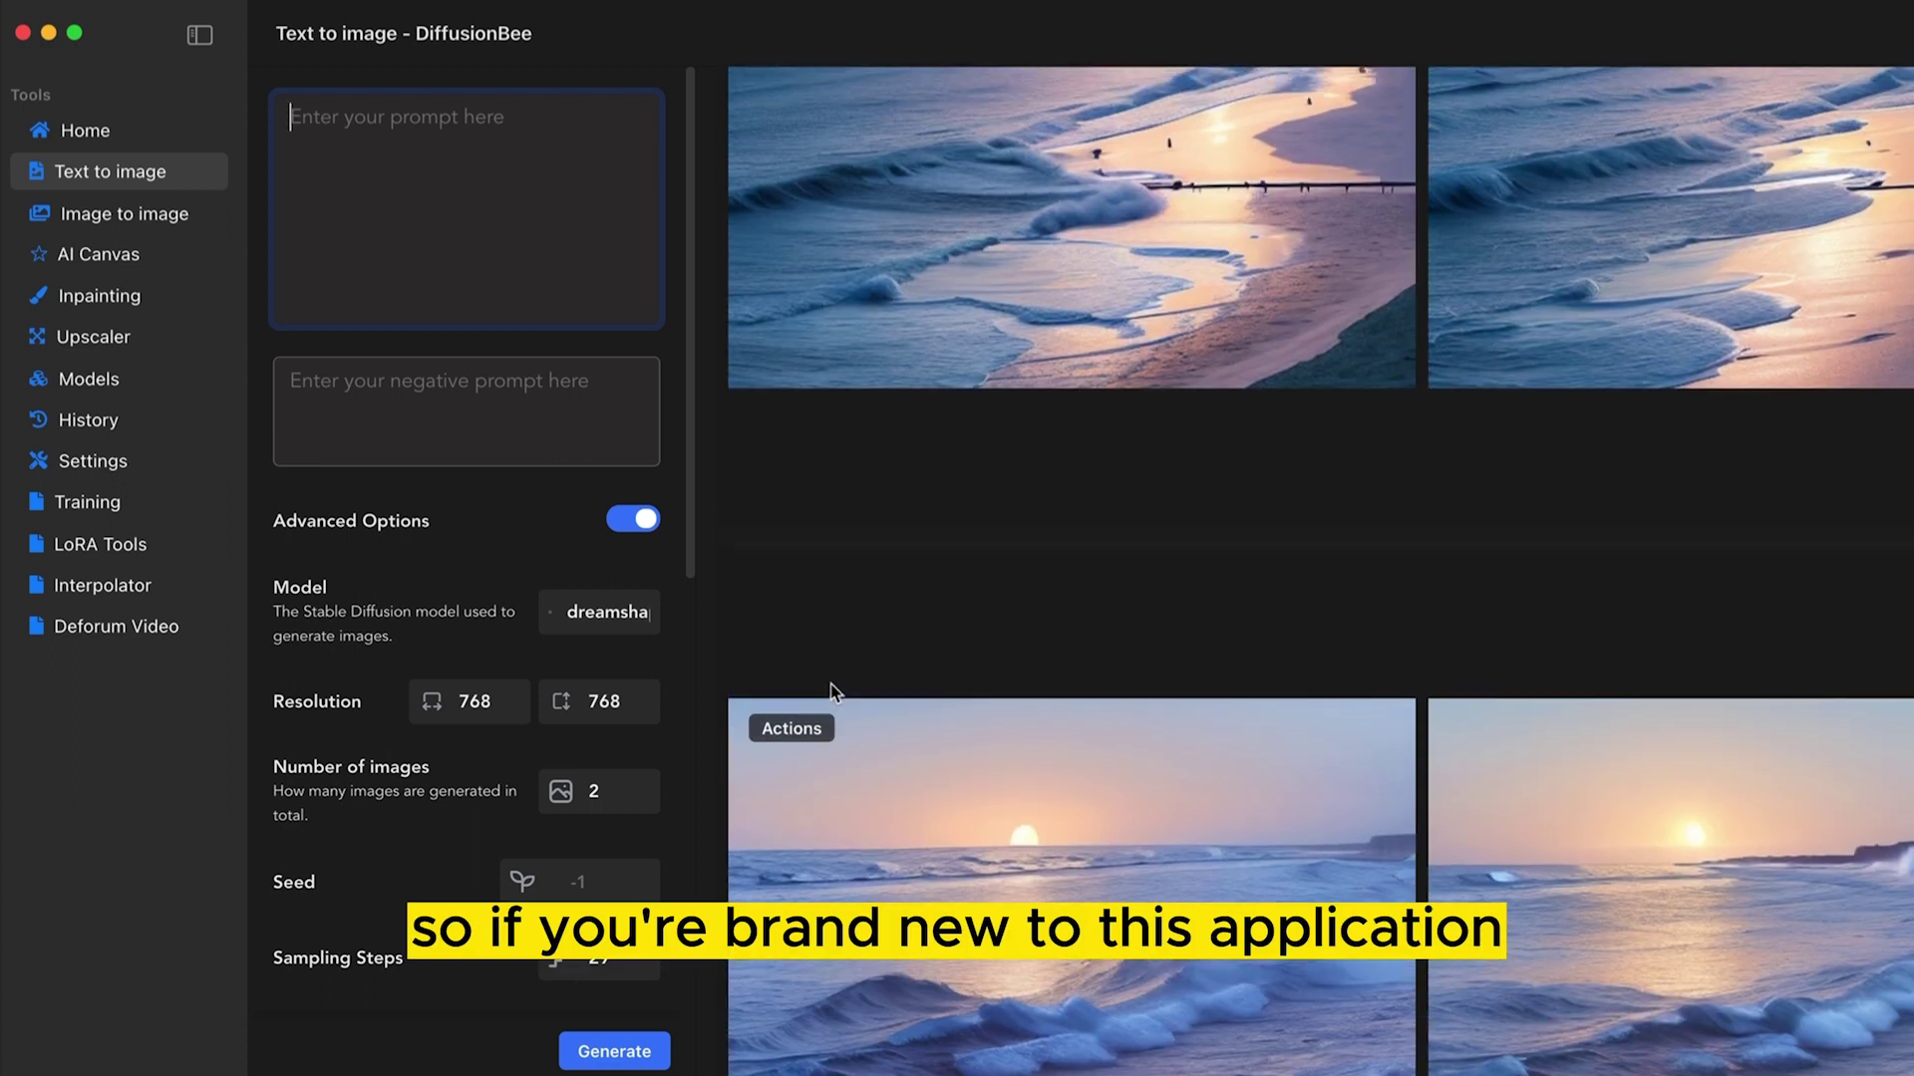
{"action": "scroll", "coordinate": [831, 688], "scroll_direction": "up", "scroll_amount": 10}
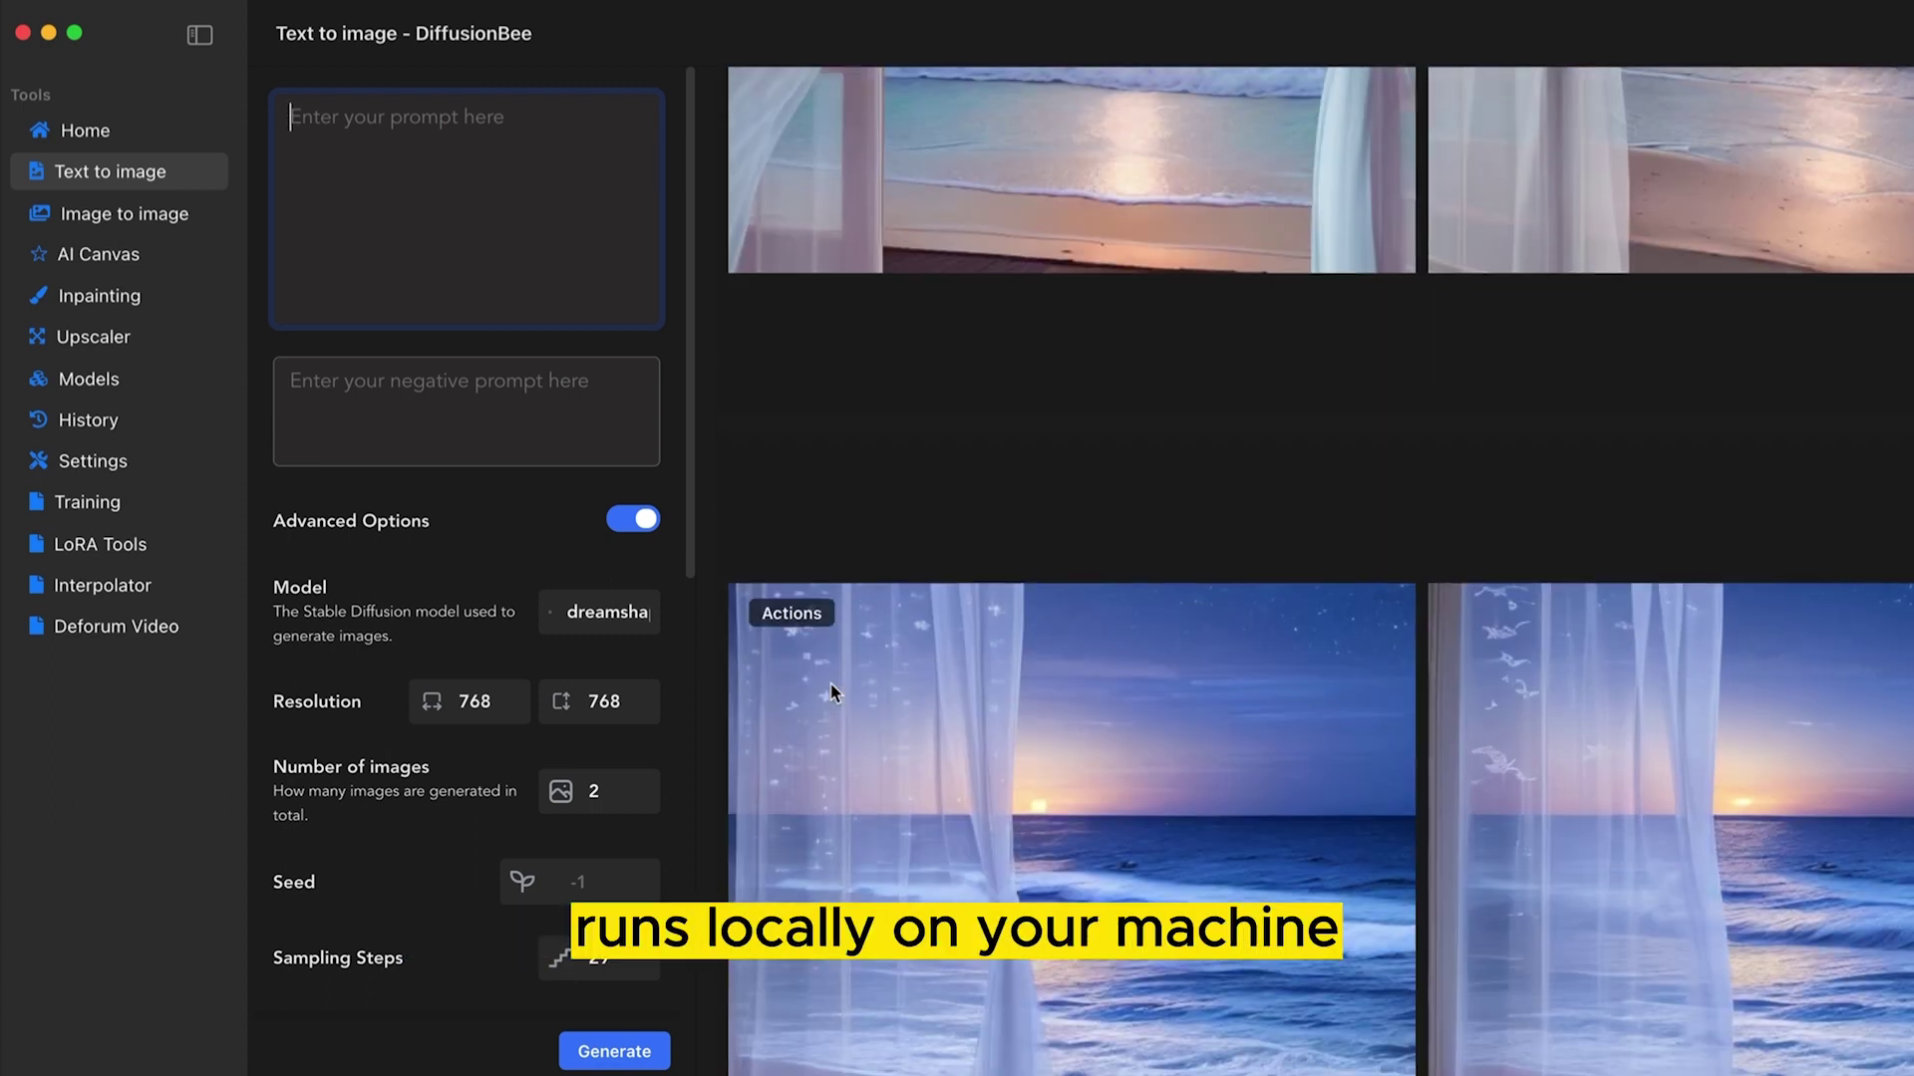
{"action": "scroll", "coordinate": [832, 689], "scroll_direction": "up", "scroll_amount": 5}
{"action": "scroll", "coordinate": [832, 689], "scroll_direction": "up", "scroll_amount": 8}
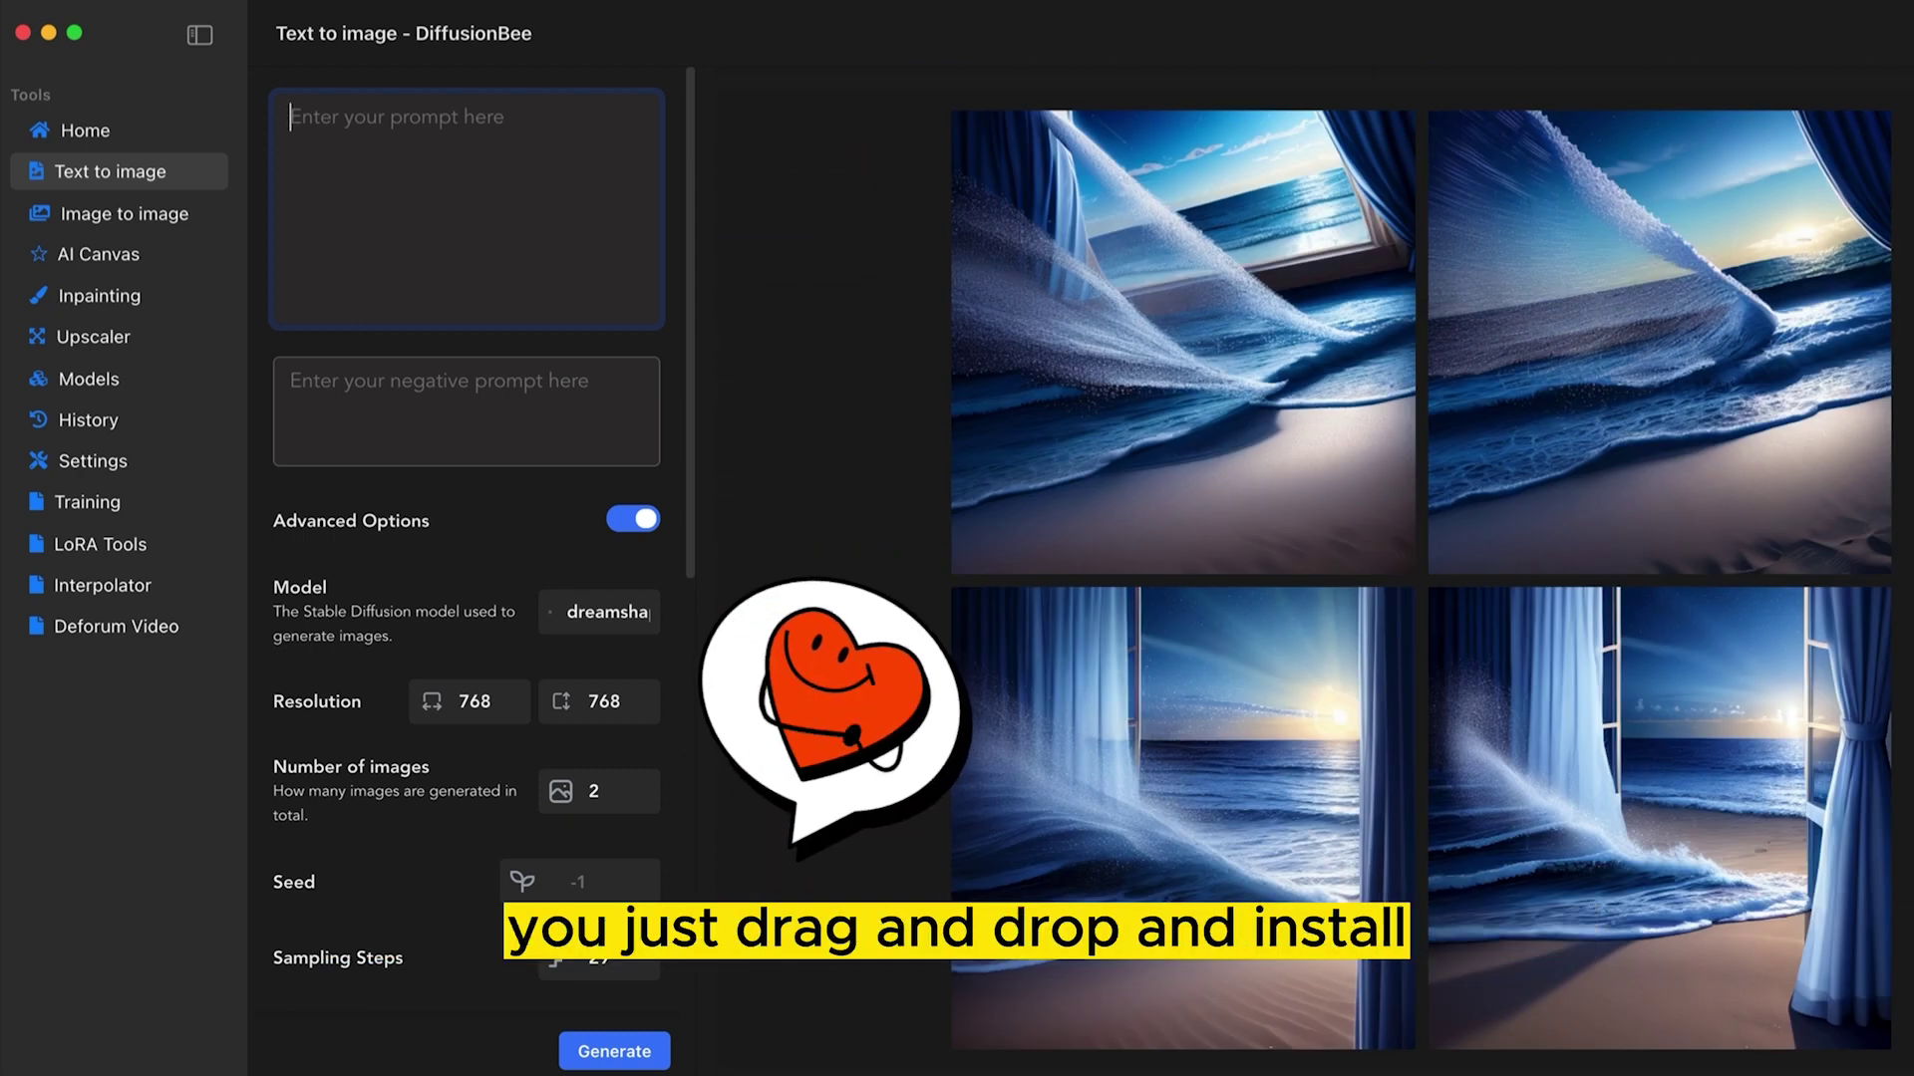
{"action": "scroll", "coordinate": [836, 694], "scroll_direction": "up", "scroll_amount": 3}
{"action": "scroll", "coordinate": [835, 694], "scroll_direction": "up", "scroll_amount": 5}
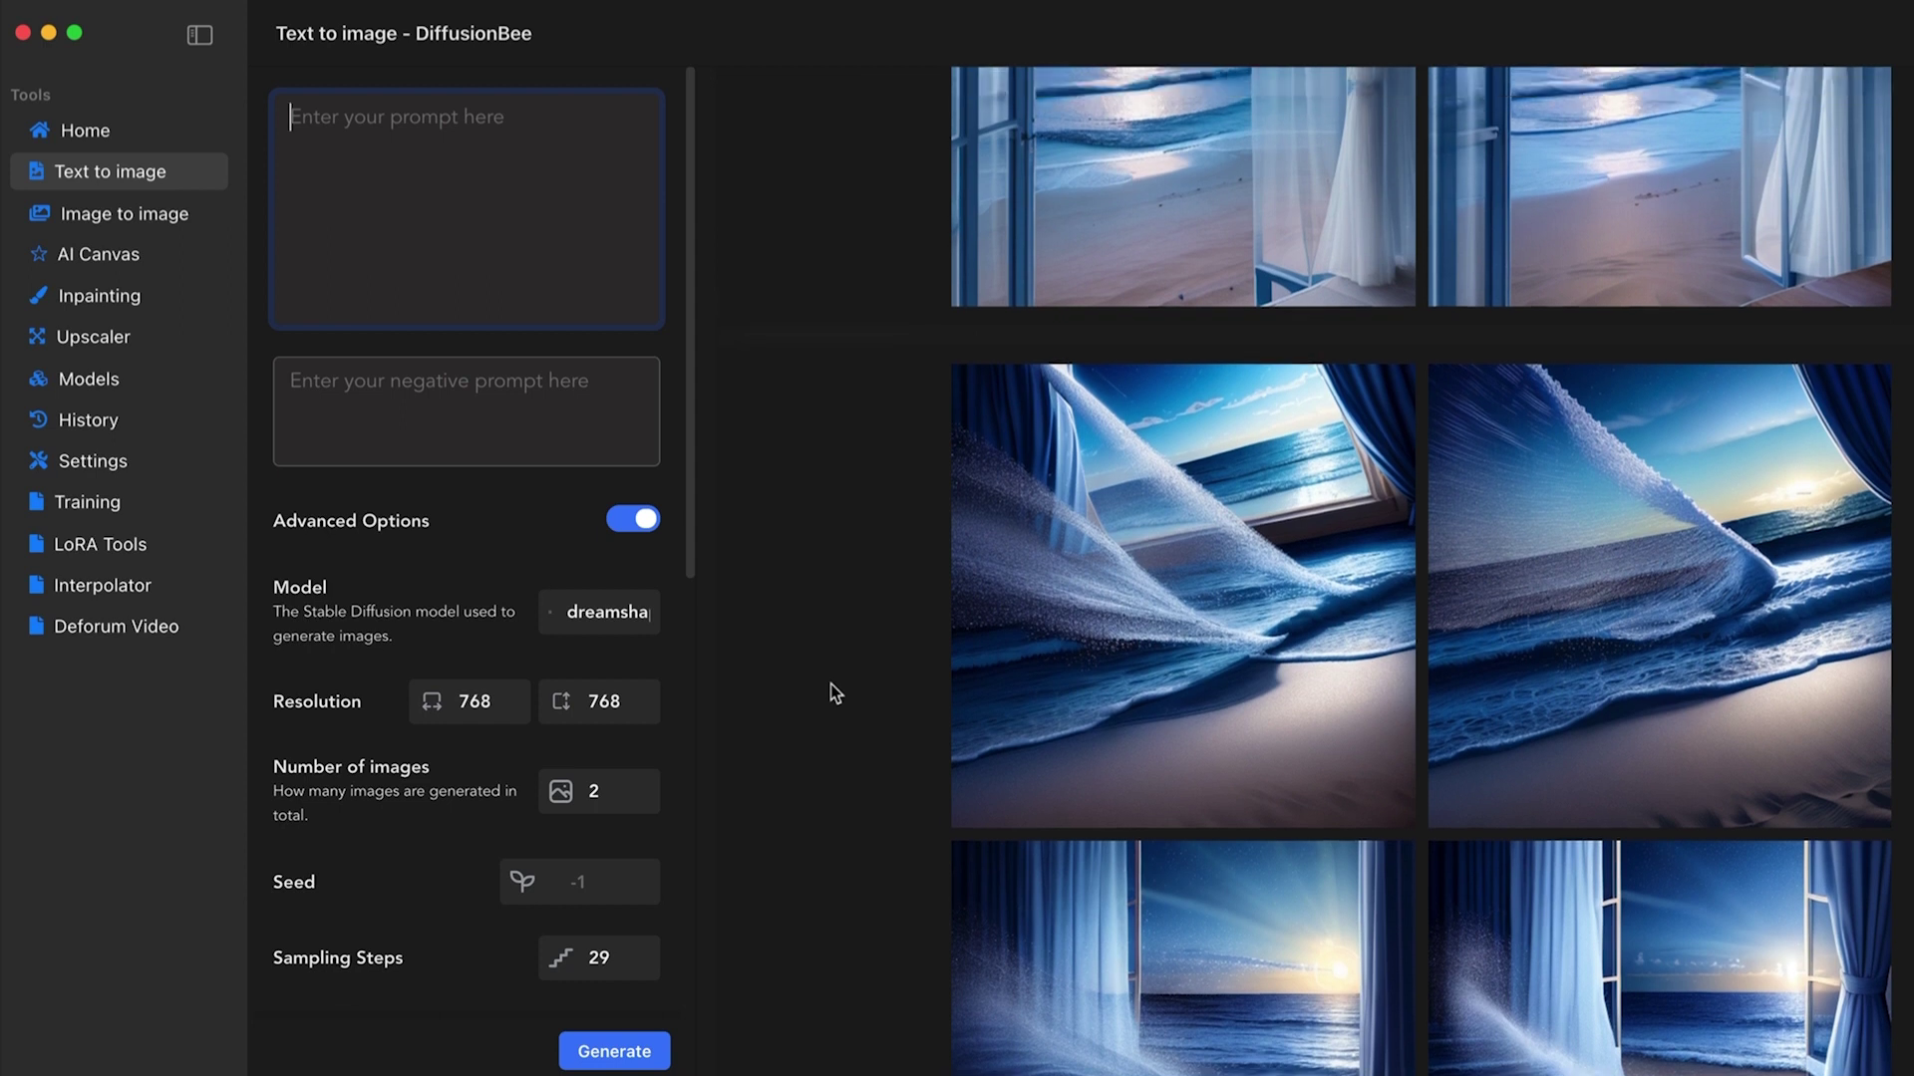
{"action": "scroll", "coordinate": [832, 685], "scroll_direction": "up", "scroll_amount": 10}
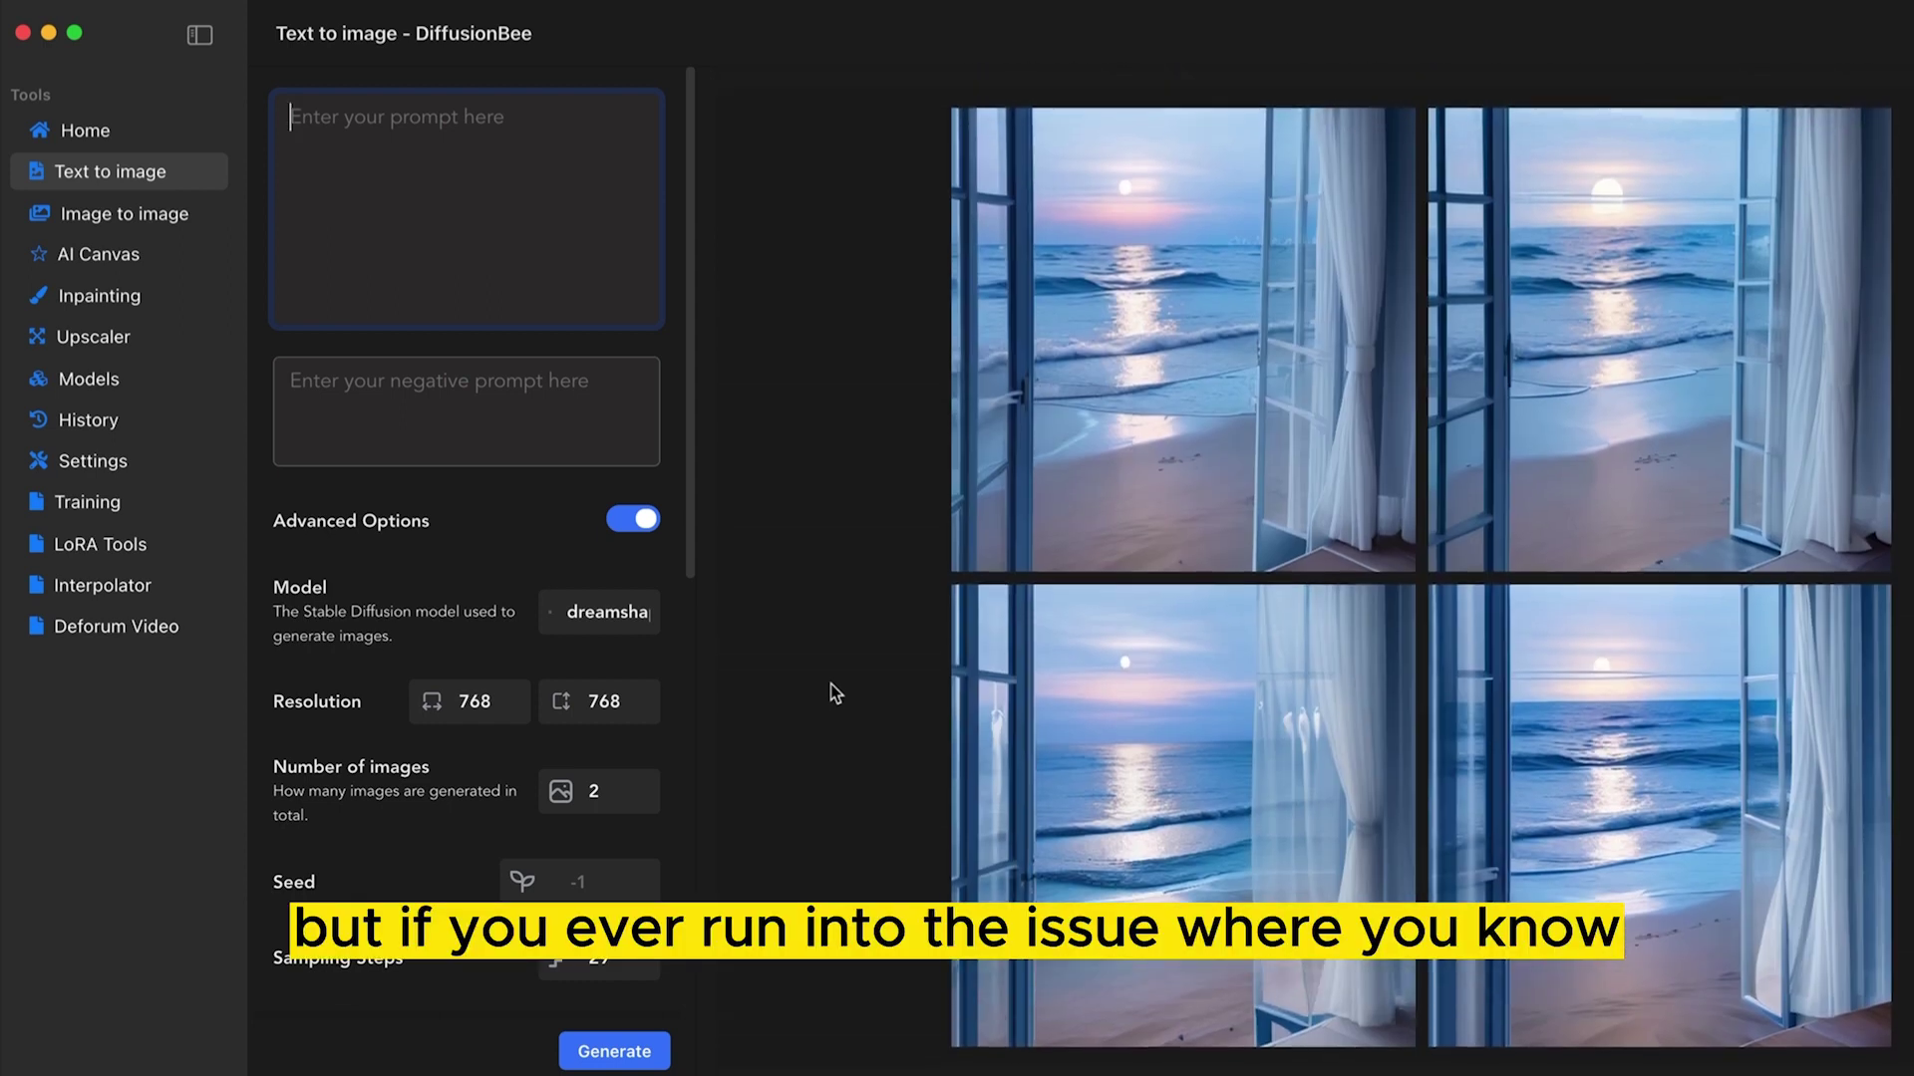
{"action": "scroll", "coordinate": [835, 694], "scroll_direction": "up", "scroll_amount": 1}
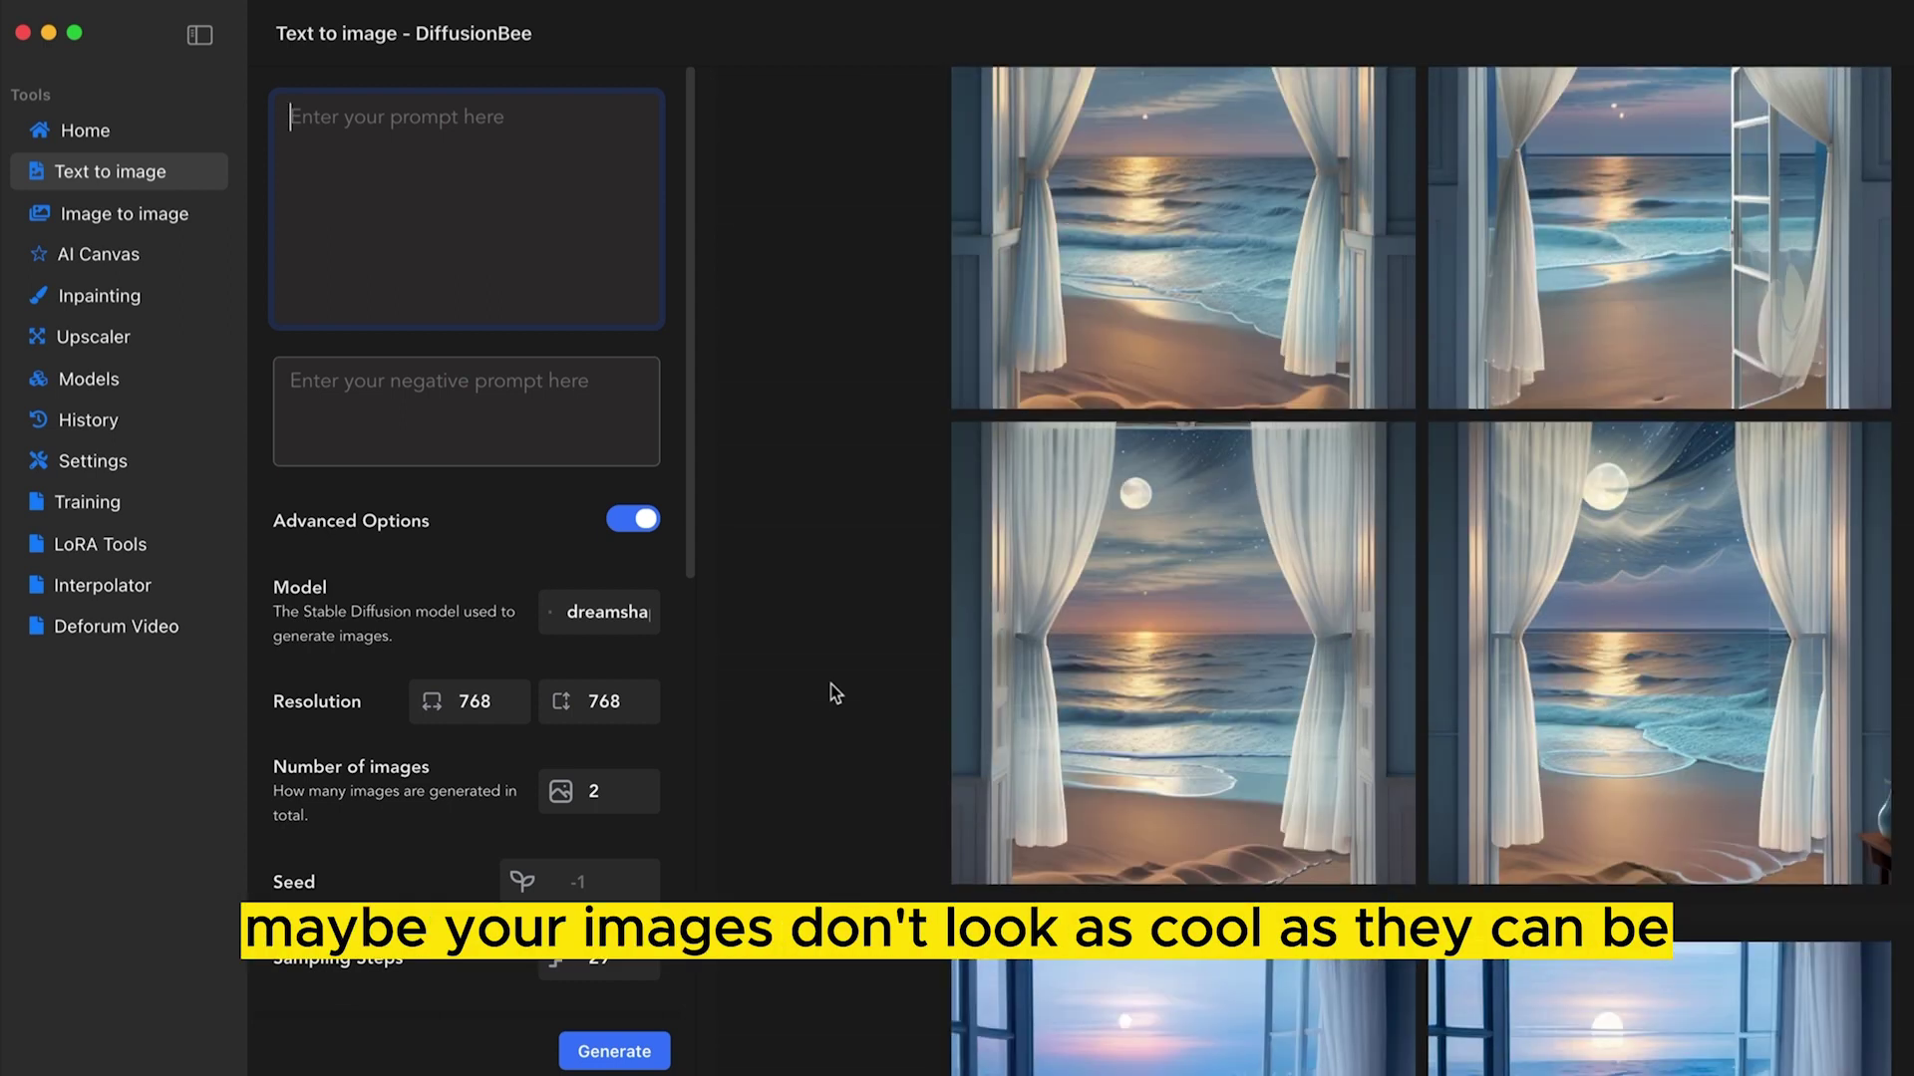
{"action": "scroll", "coordinate": [831, 686], "scroll_direction": "up", "scroll_amount": 10}
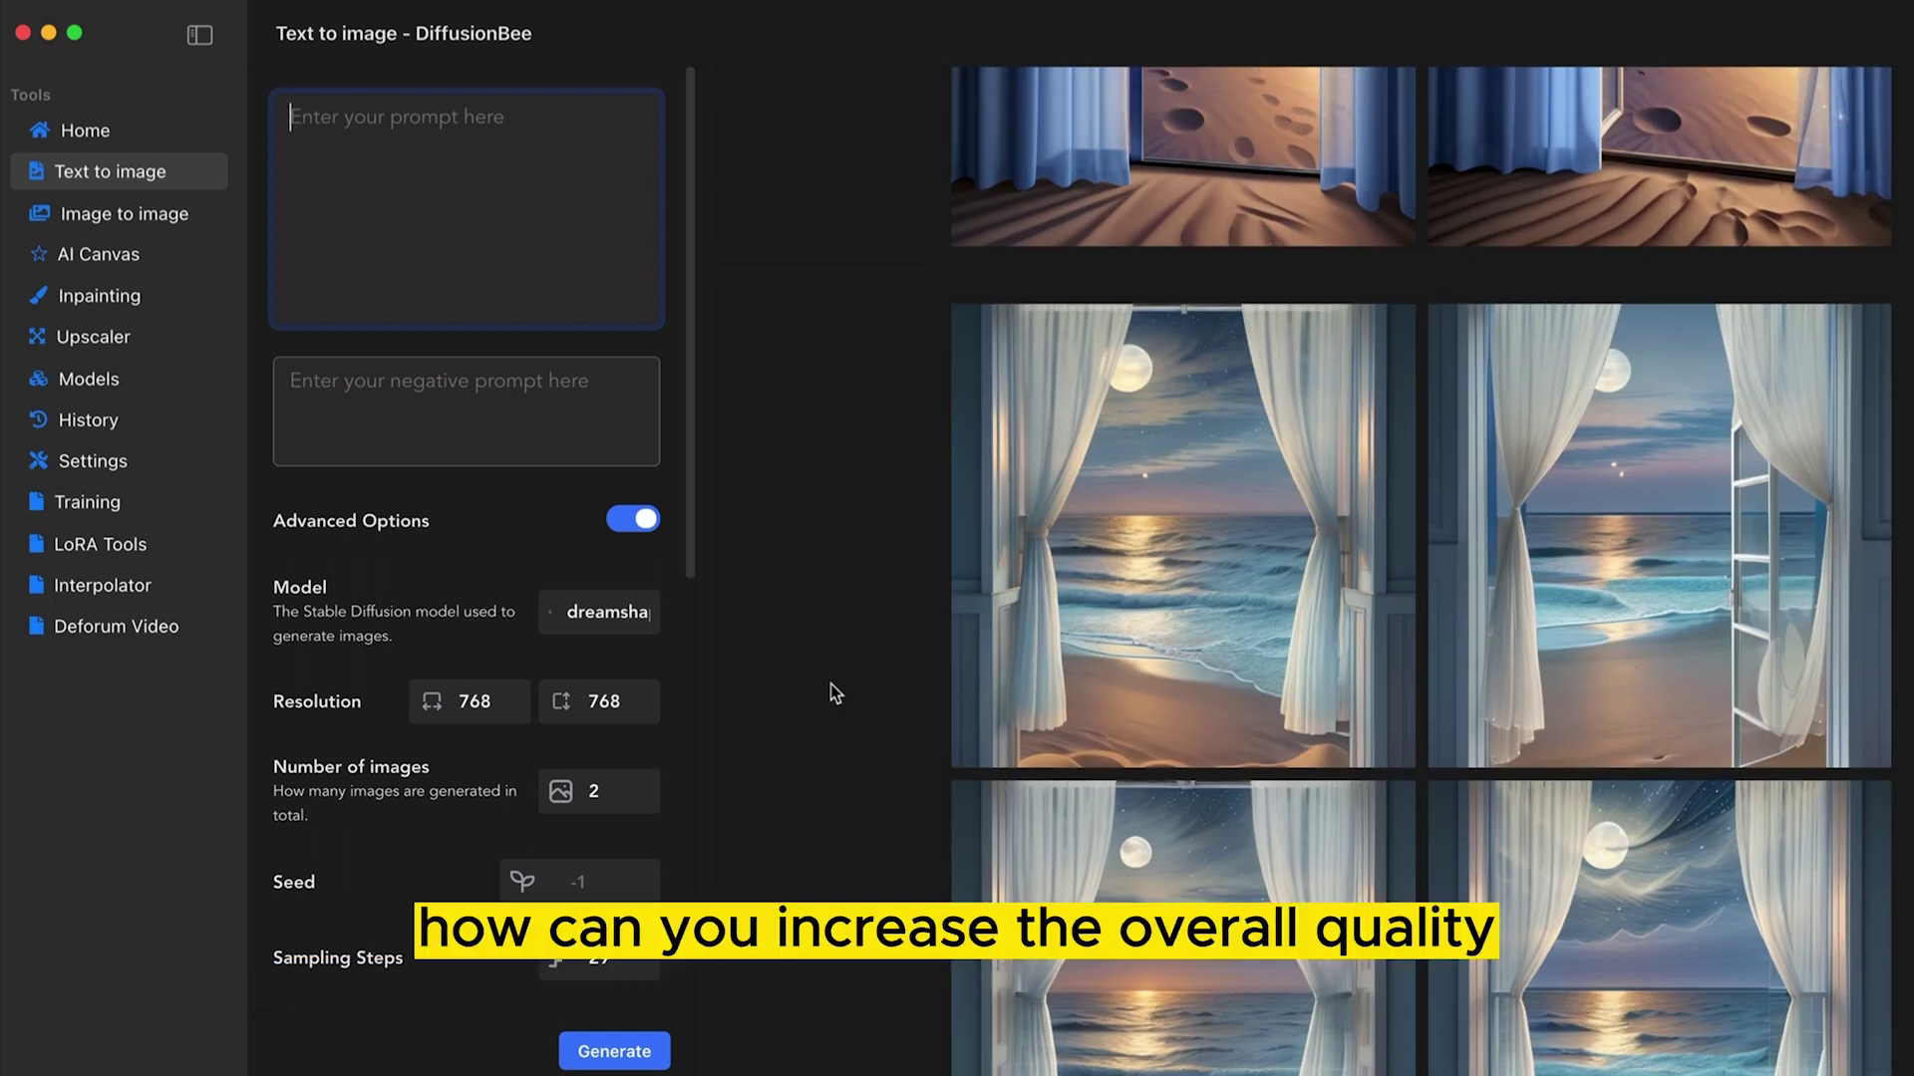
{"action": "scroll", "coordinate": [835, 694], "scroll_direction": "up", "scroll_amount": 5}
{"action": "scroll", "coordinate": [835, 693], "scroll_direction": "up", "scroll_amount": 5}
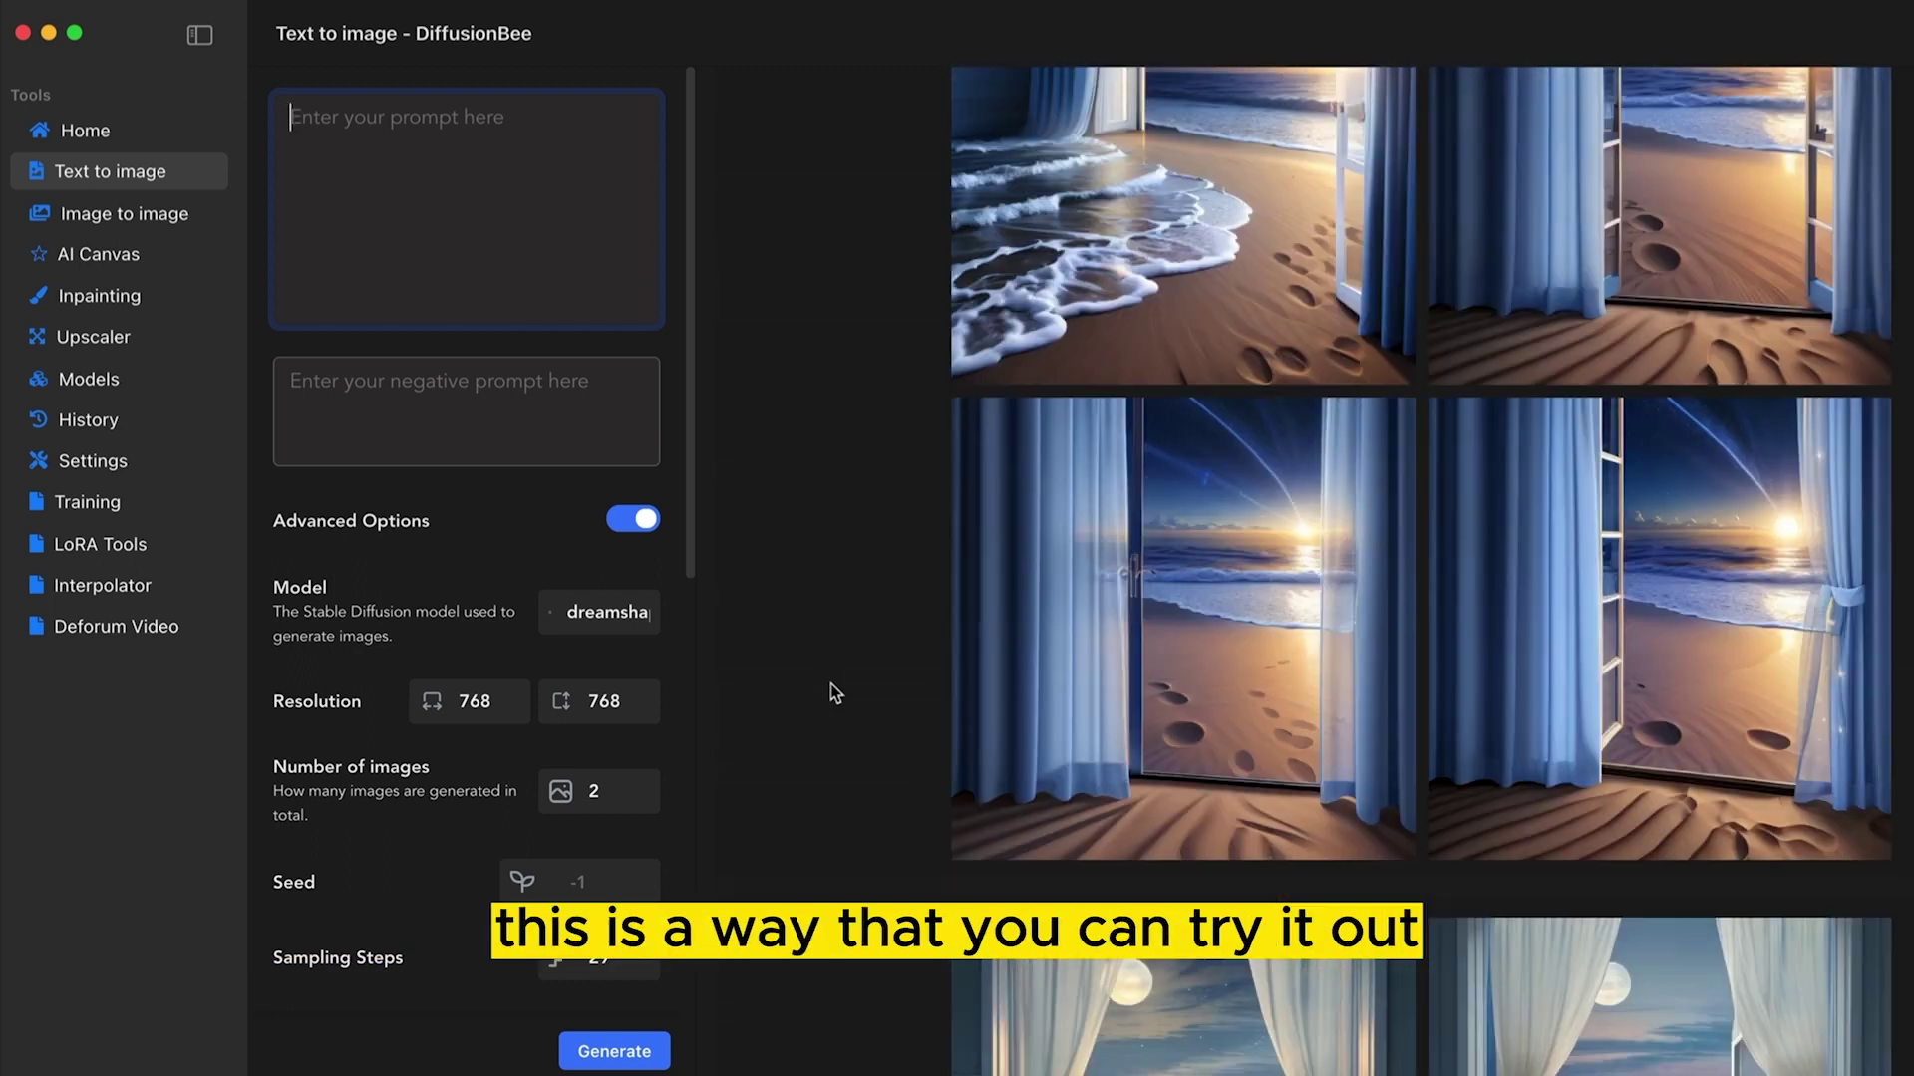
{"action": "scroll", "coordinate": [829, 684], "scroll_direction": "up", "scroll_amount": 10}
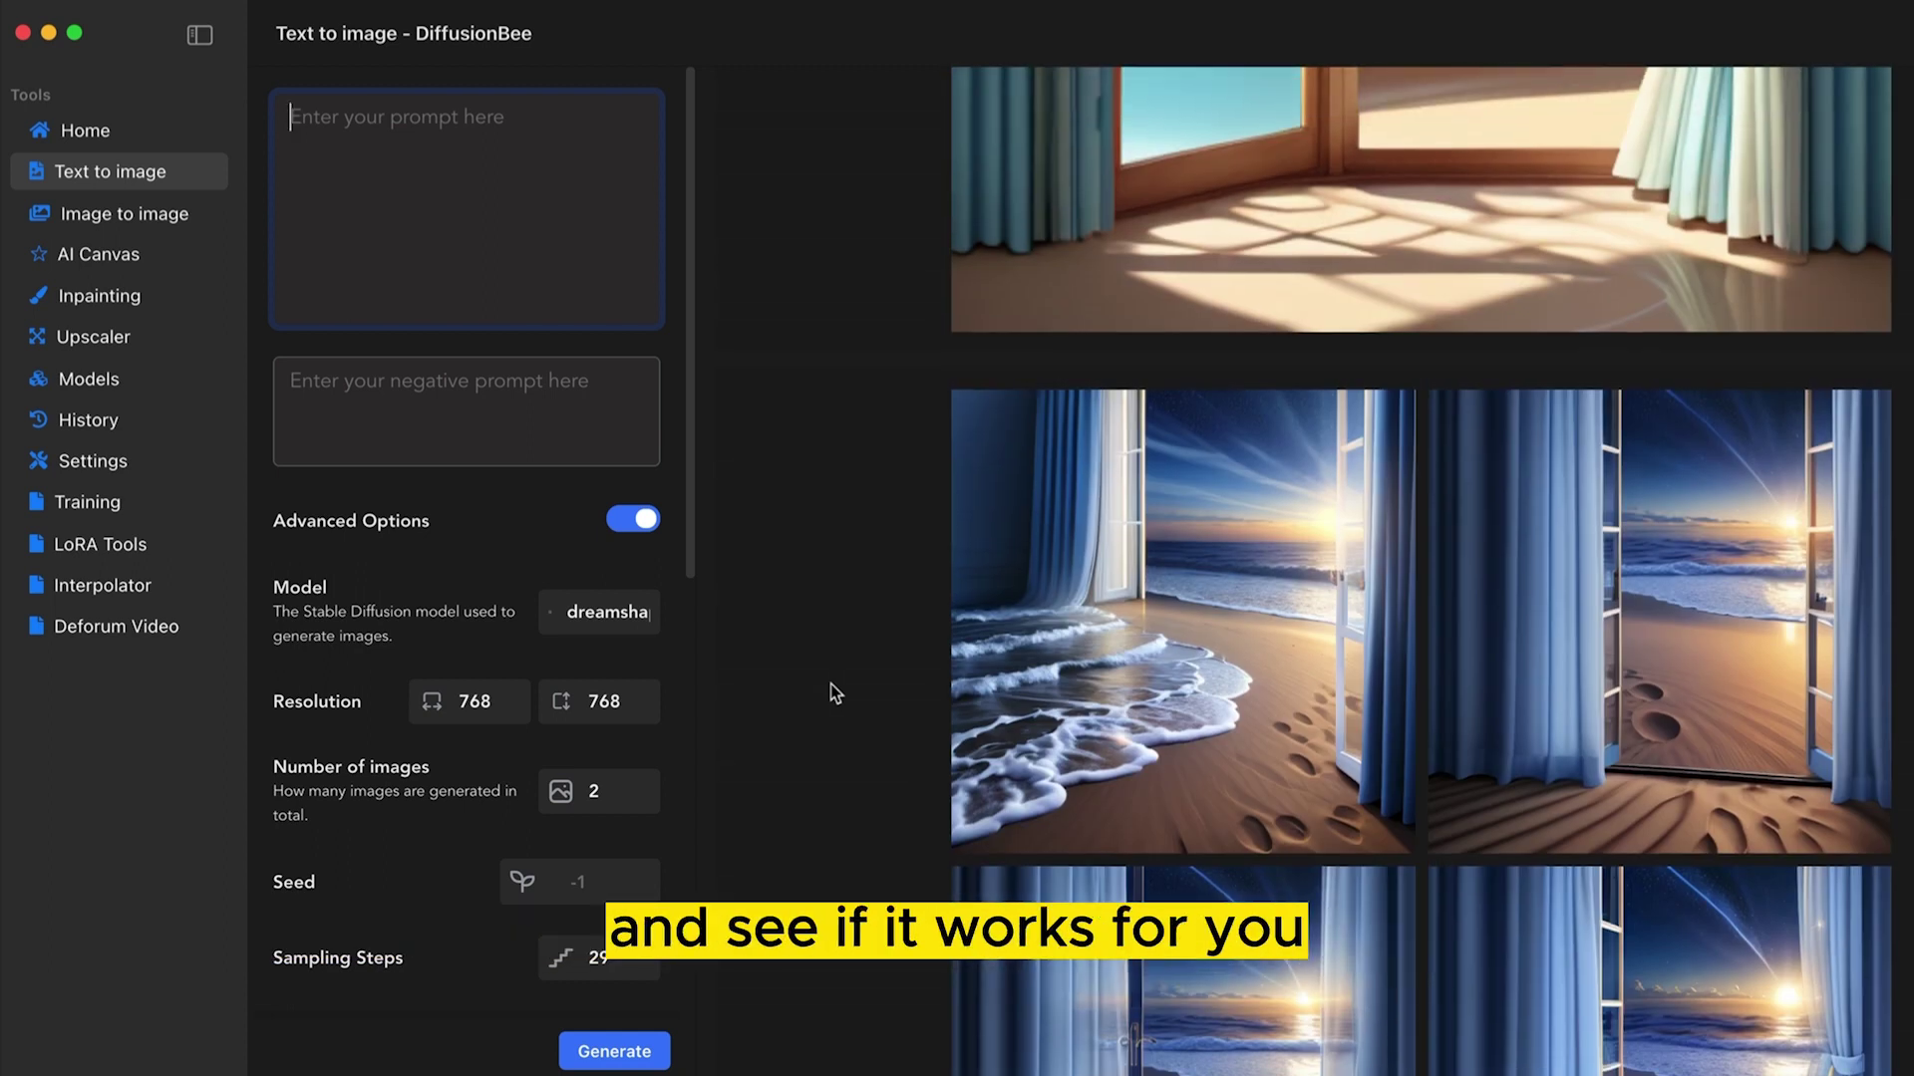
{"action": "scroll", "coordinate": [811, 693], "scroll_direction": "up", "scroll_amount": 3}
{"action": "scroll", "coordinate": [812, 693], "scroll_direction": "down", "scroll_amount": 6}
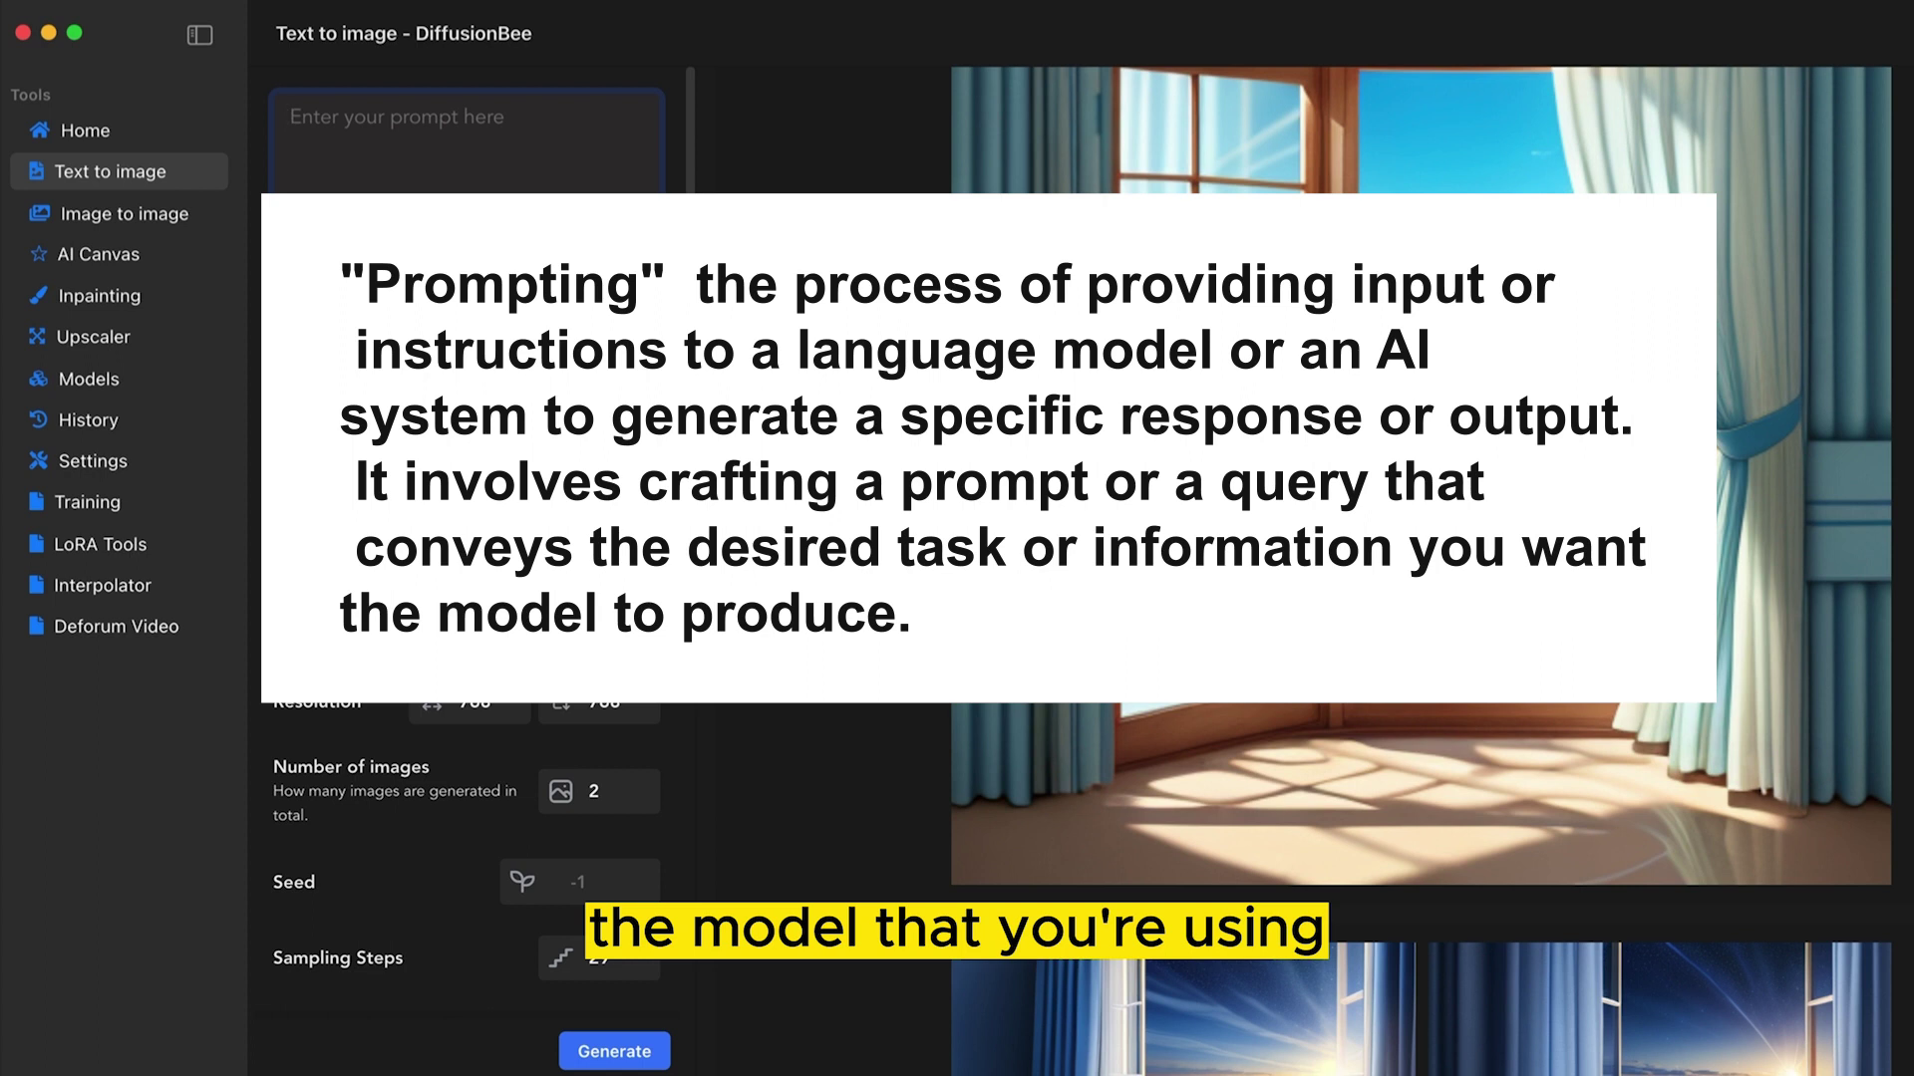
{"action": "left_click", "coordinate": [468, 712]}
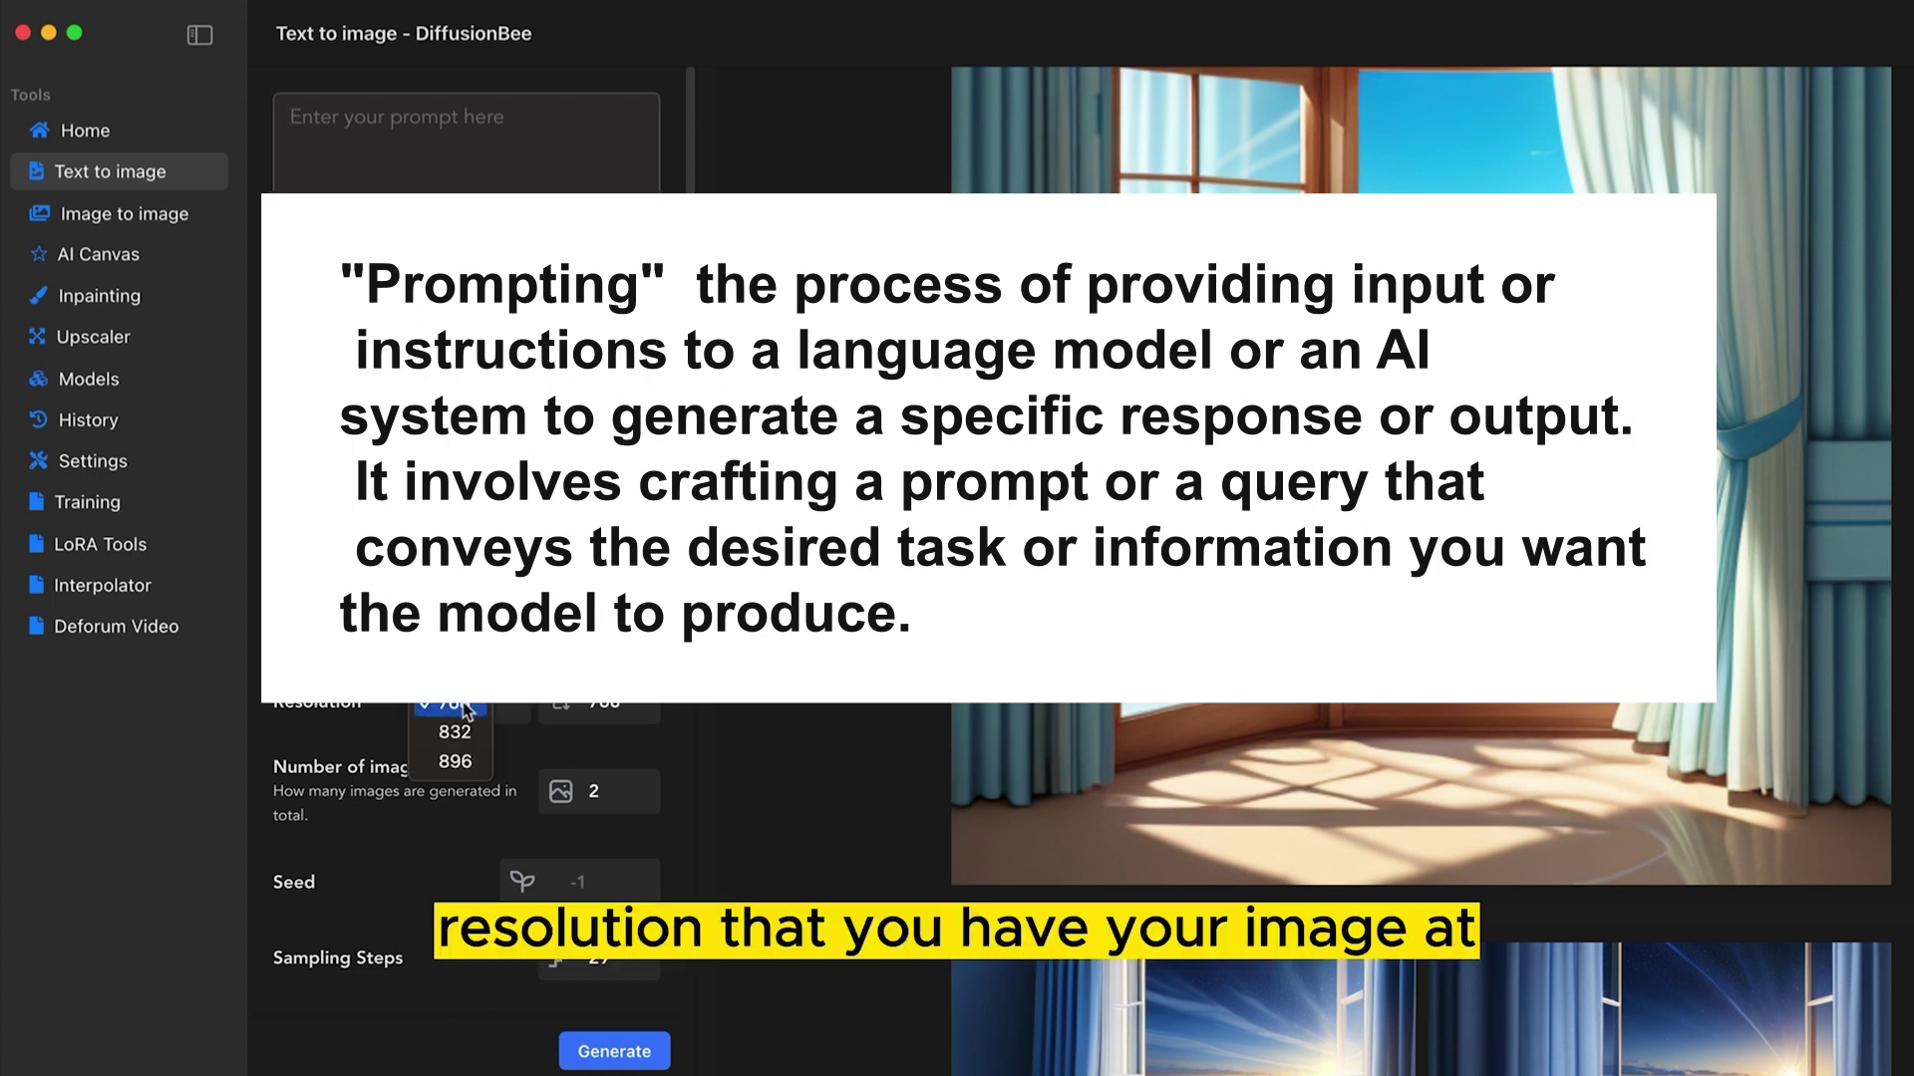
{"action": "left_click", "coordinate": [461, 859]}
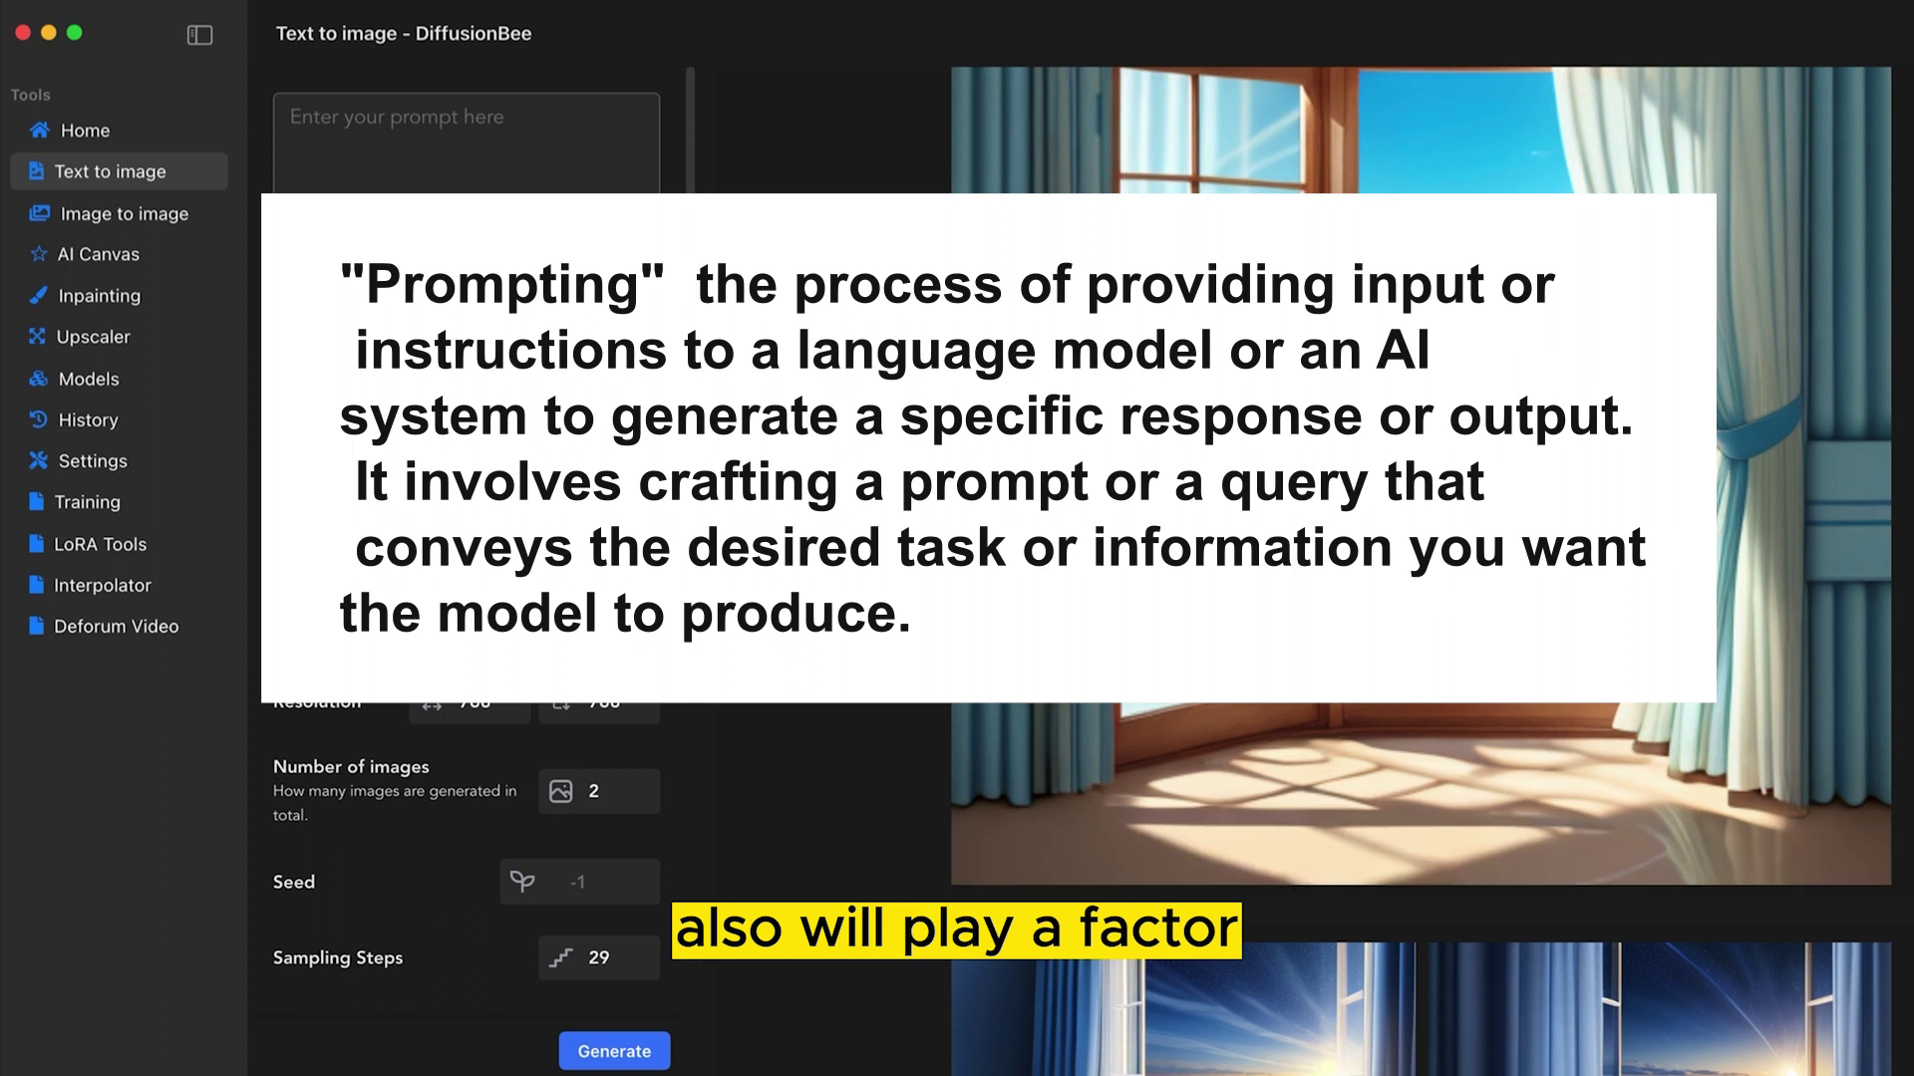
Recheck the resolution widths, leaving 768, then delete the extra space after 'formula.' in ChatGPT.
{"action": "scroll", "coordinate": [1420, 568], "scroll_direction": "down", "scroll_amount": 10}
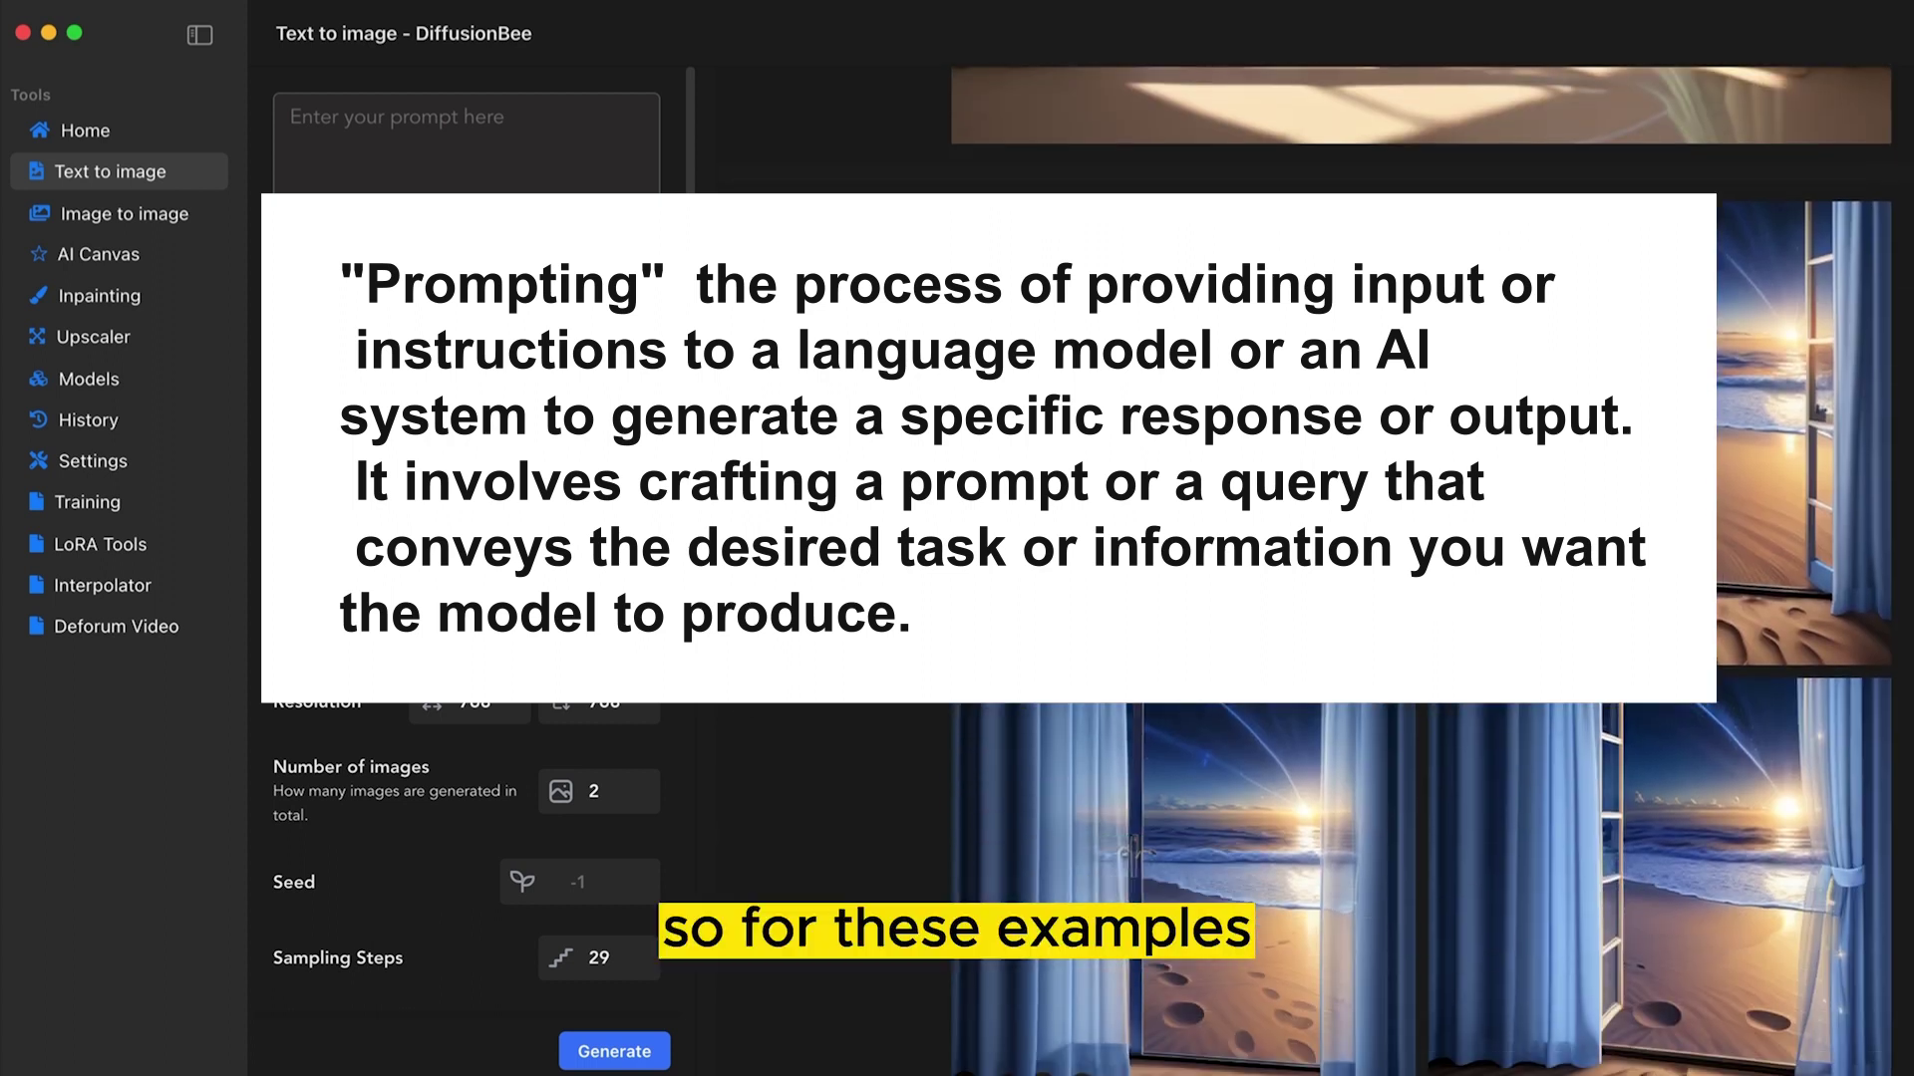
{"action": "scroll", "coordinate": [1420, 568], "scroll_direction": "down", "scroll_amount": 8}
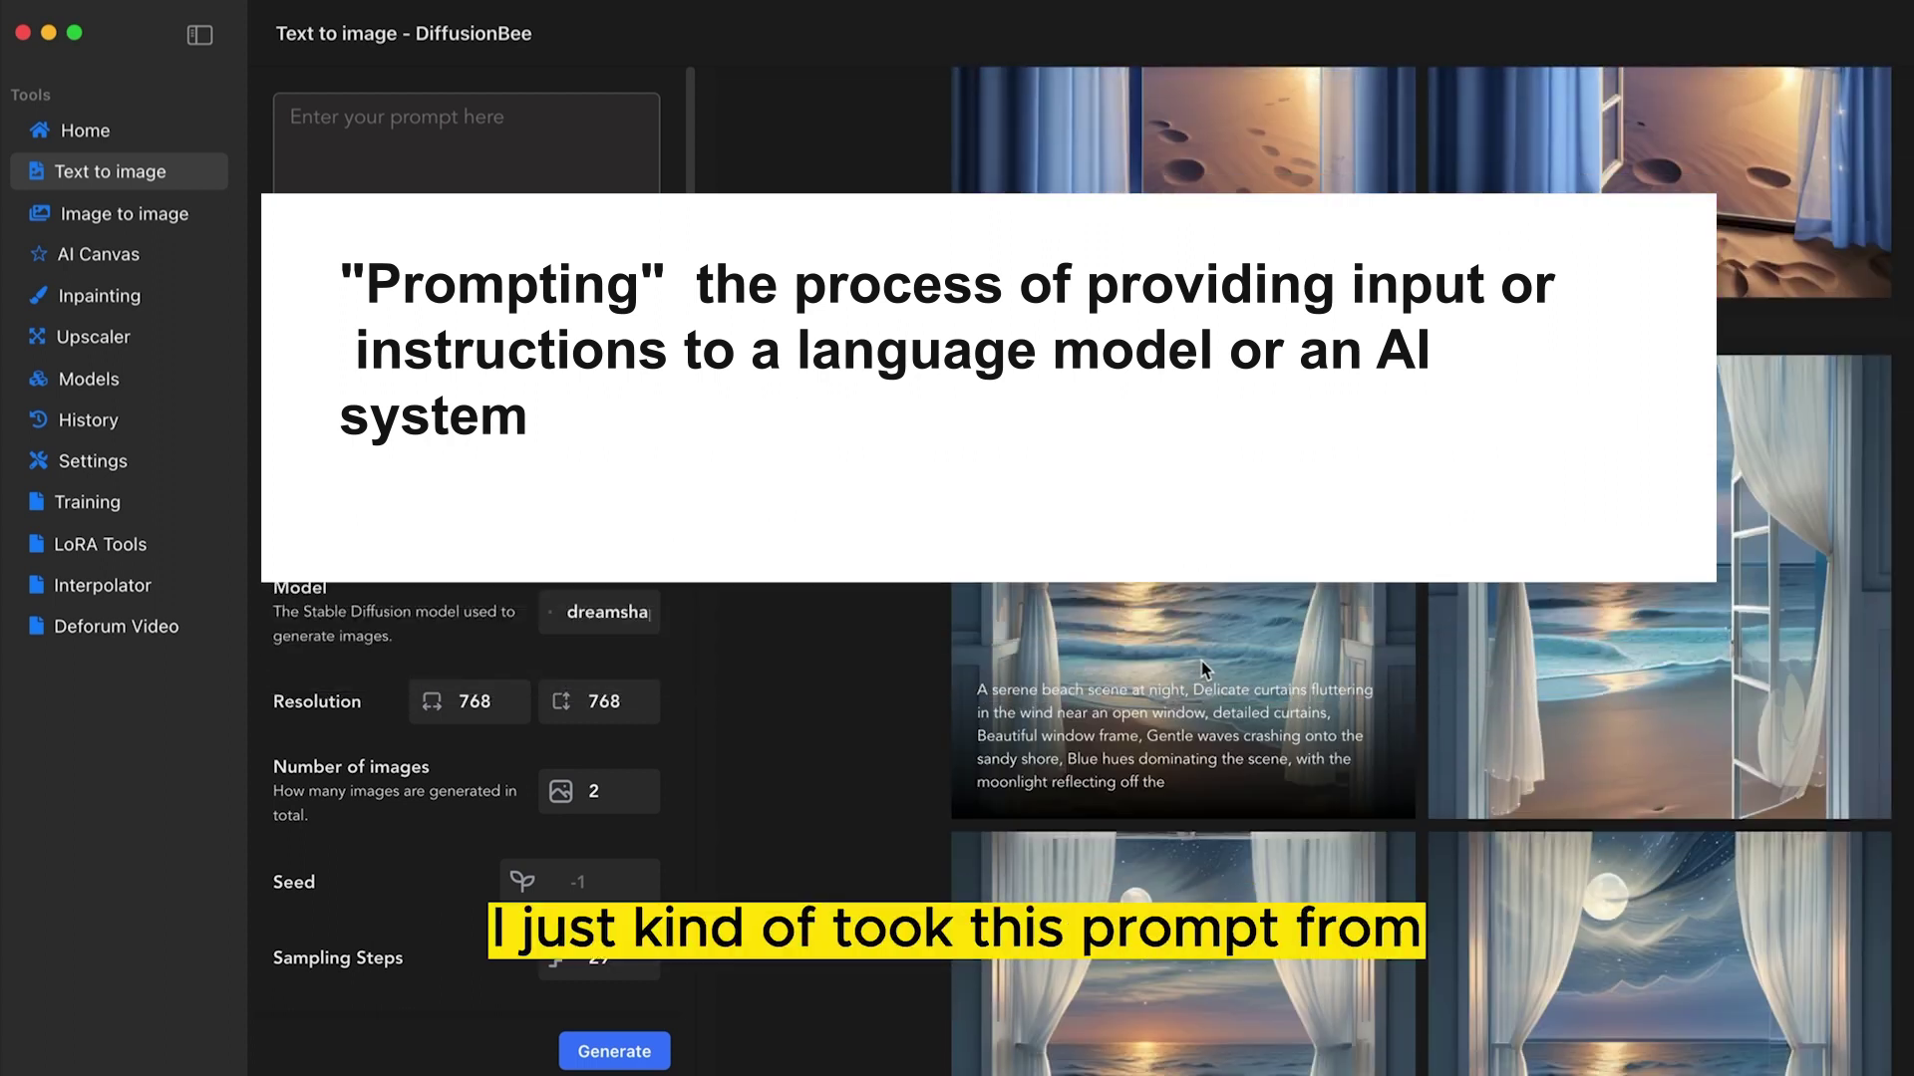
{"action": "scroll", "coordinate": [1291, 720], "scroll_direction": "up", "scroll_amount": 6}
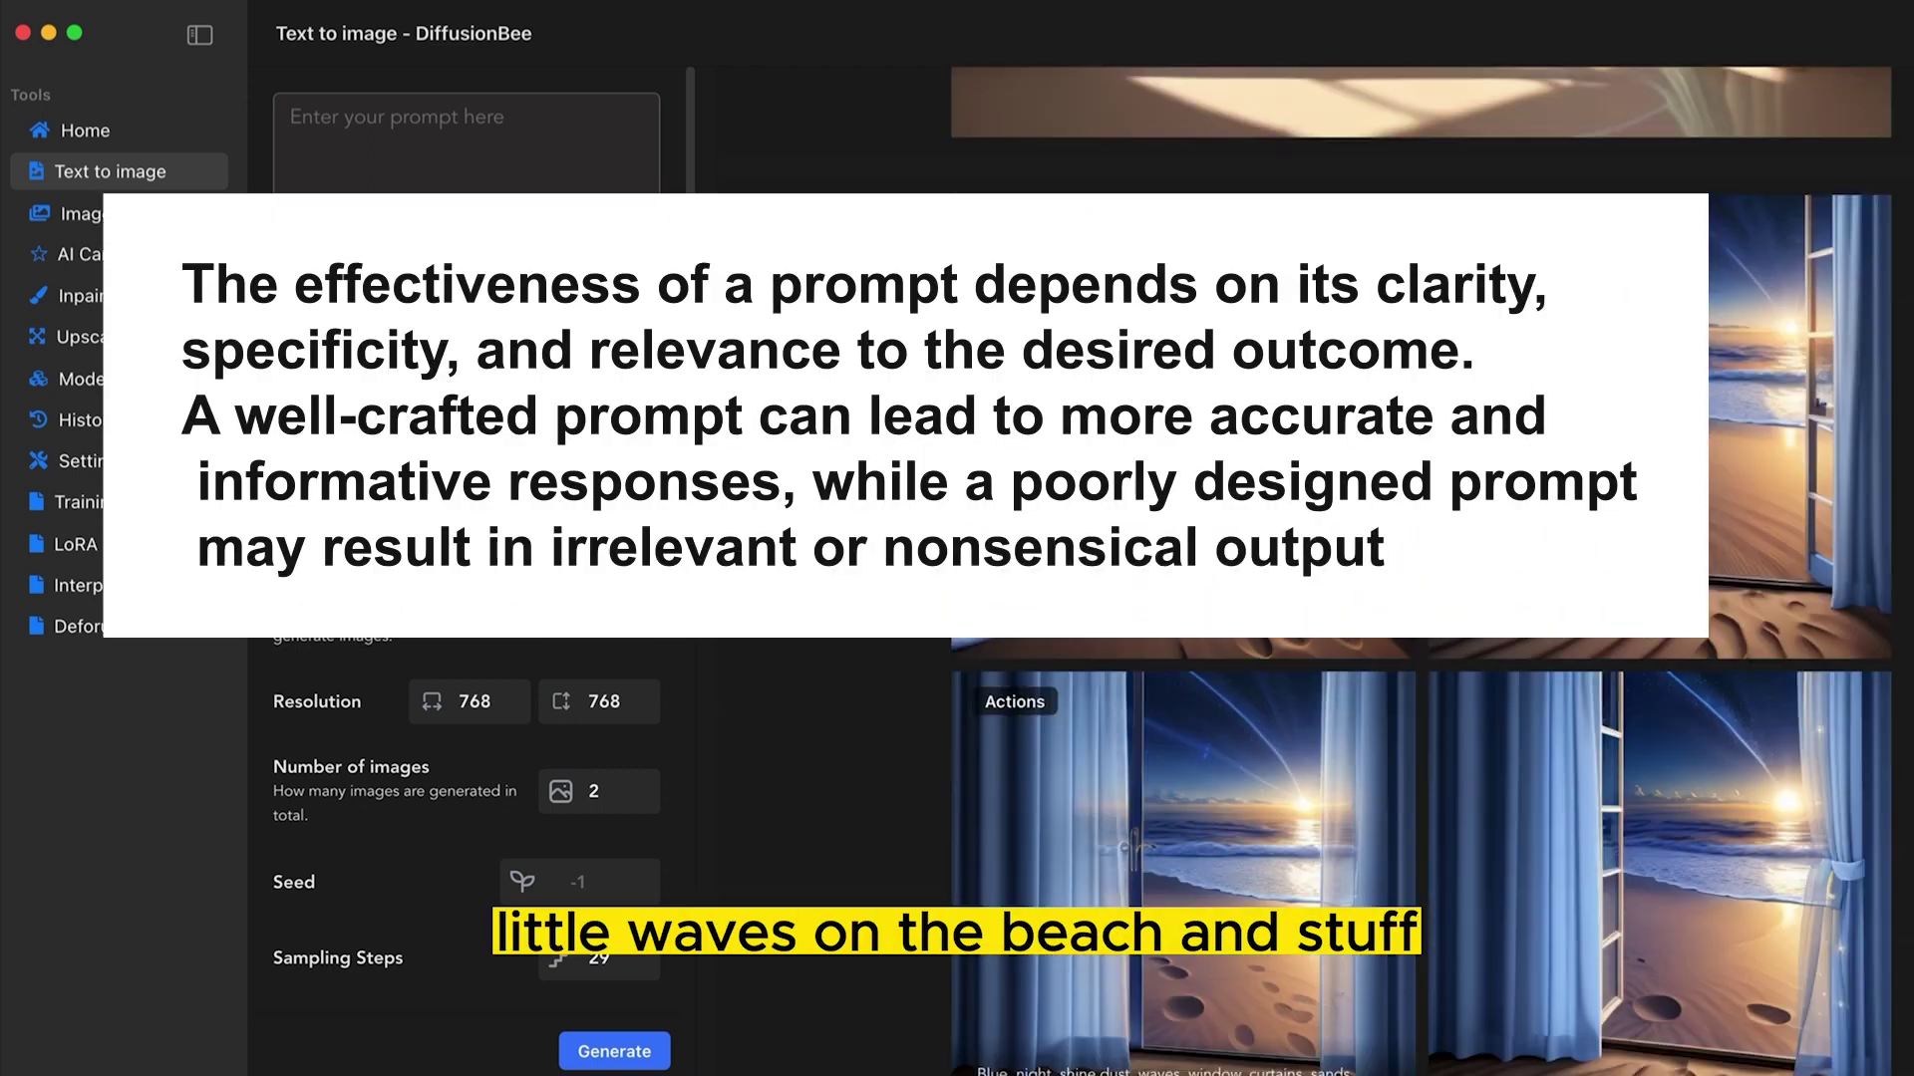
{"action": "scroll", "coordinate": [1290, 720], "scroll_direction": "down", "scroll_amount": 3}
{"action": "scroll", "coordinate": [1218, 642], "scroll_direction": "up", "scroll_amount": 3}
{"action": "scroll", "coordinate": [1218, 642], "scroll_direction": "down", "scroll_amount": 5}
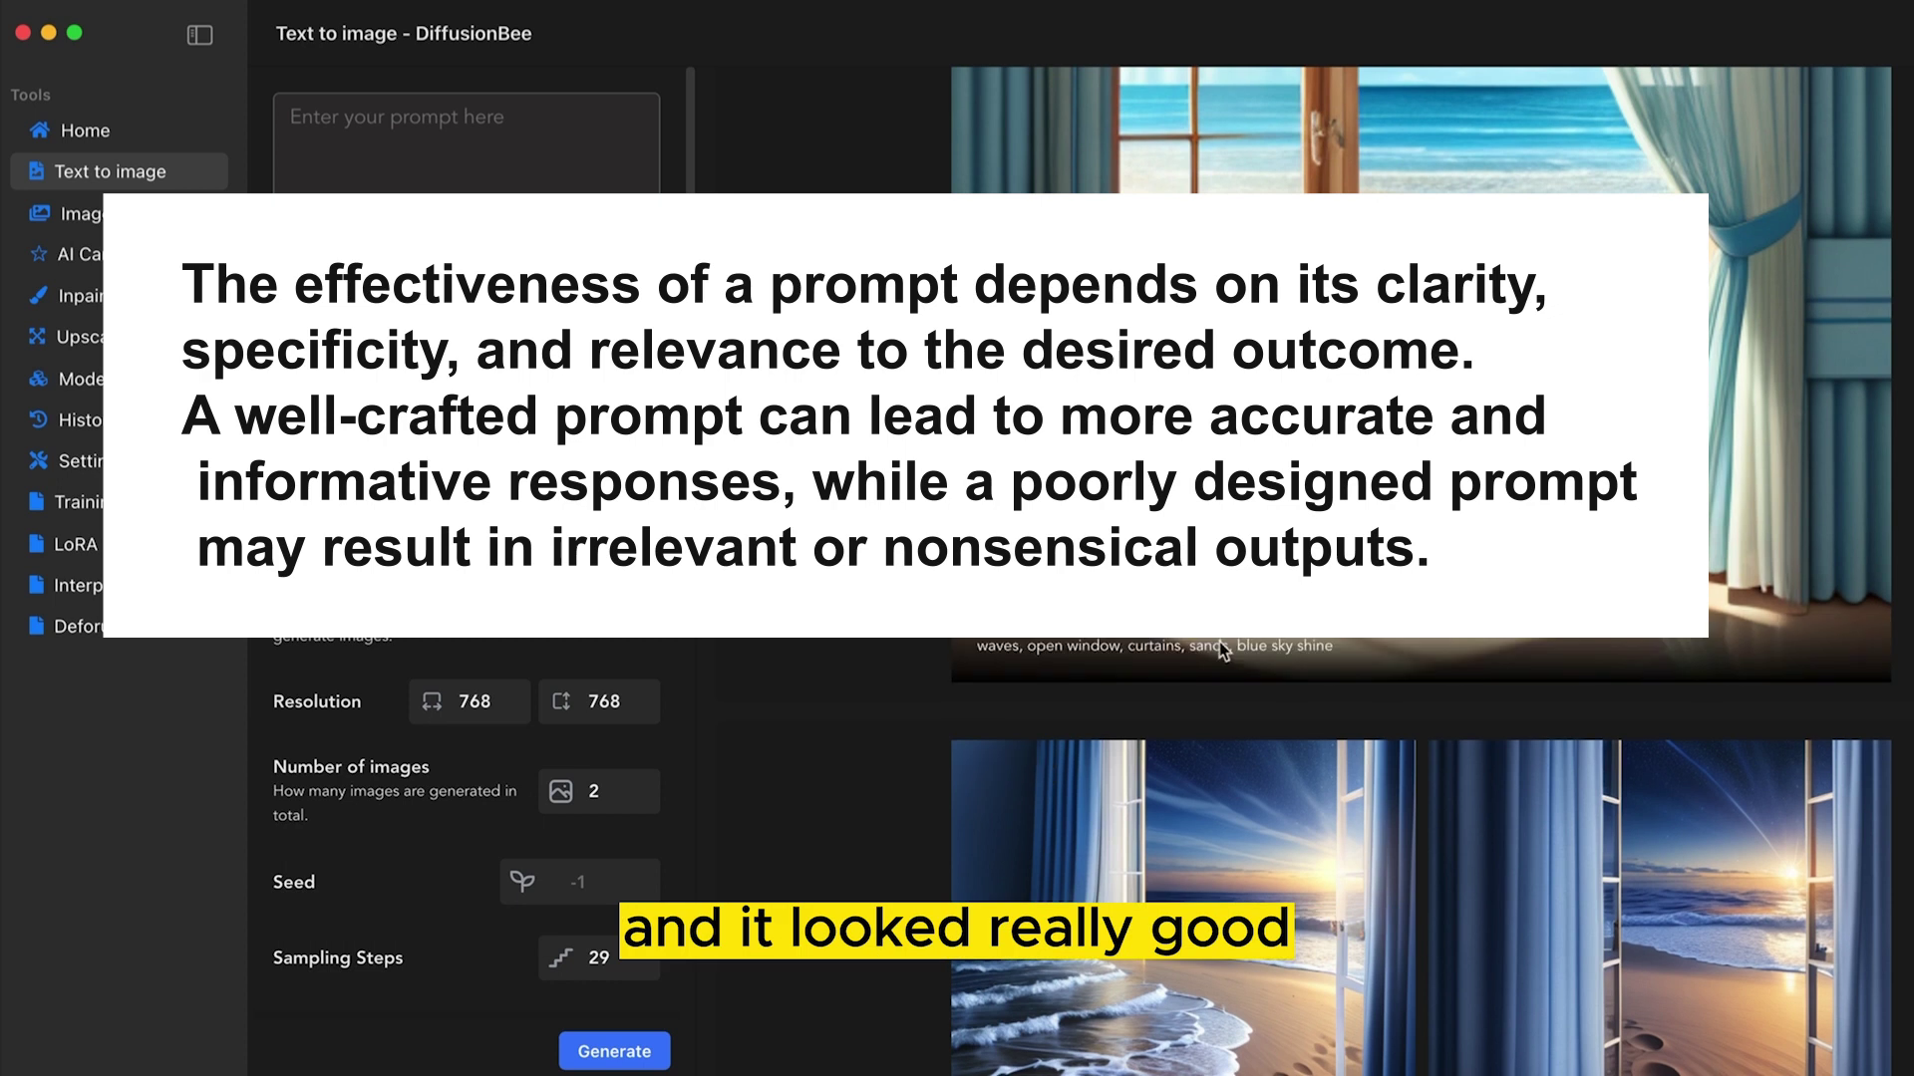
{"action": "scroll", "coordinate": [1422, 569], "scroll_direction": "down", "scroll_amount": 5}
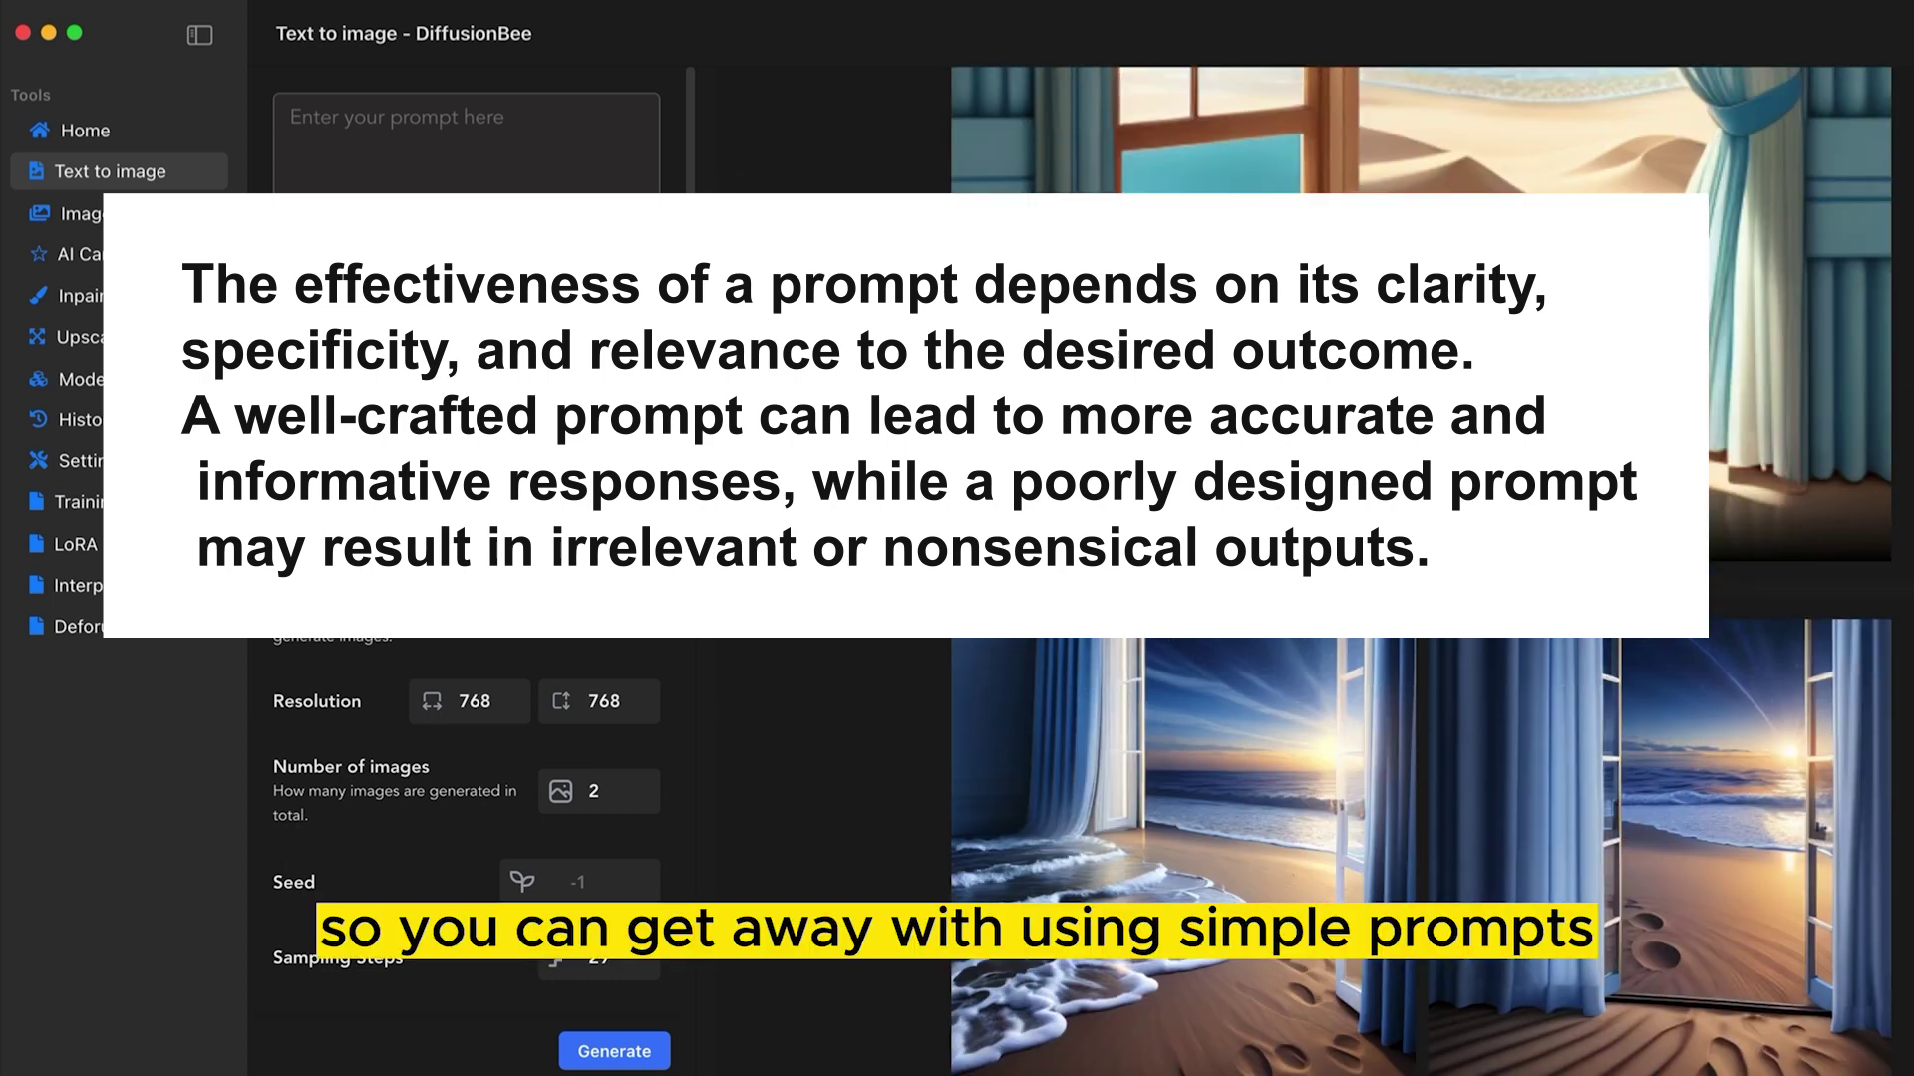
{"action": "scroll", "coordinate": [1107, 656], "scroll_direction": "down", "scroll_amount": 5}
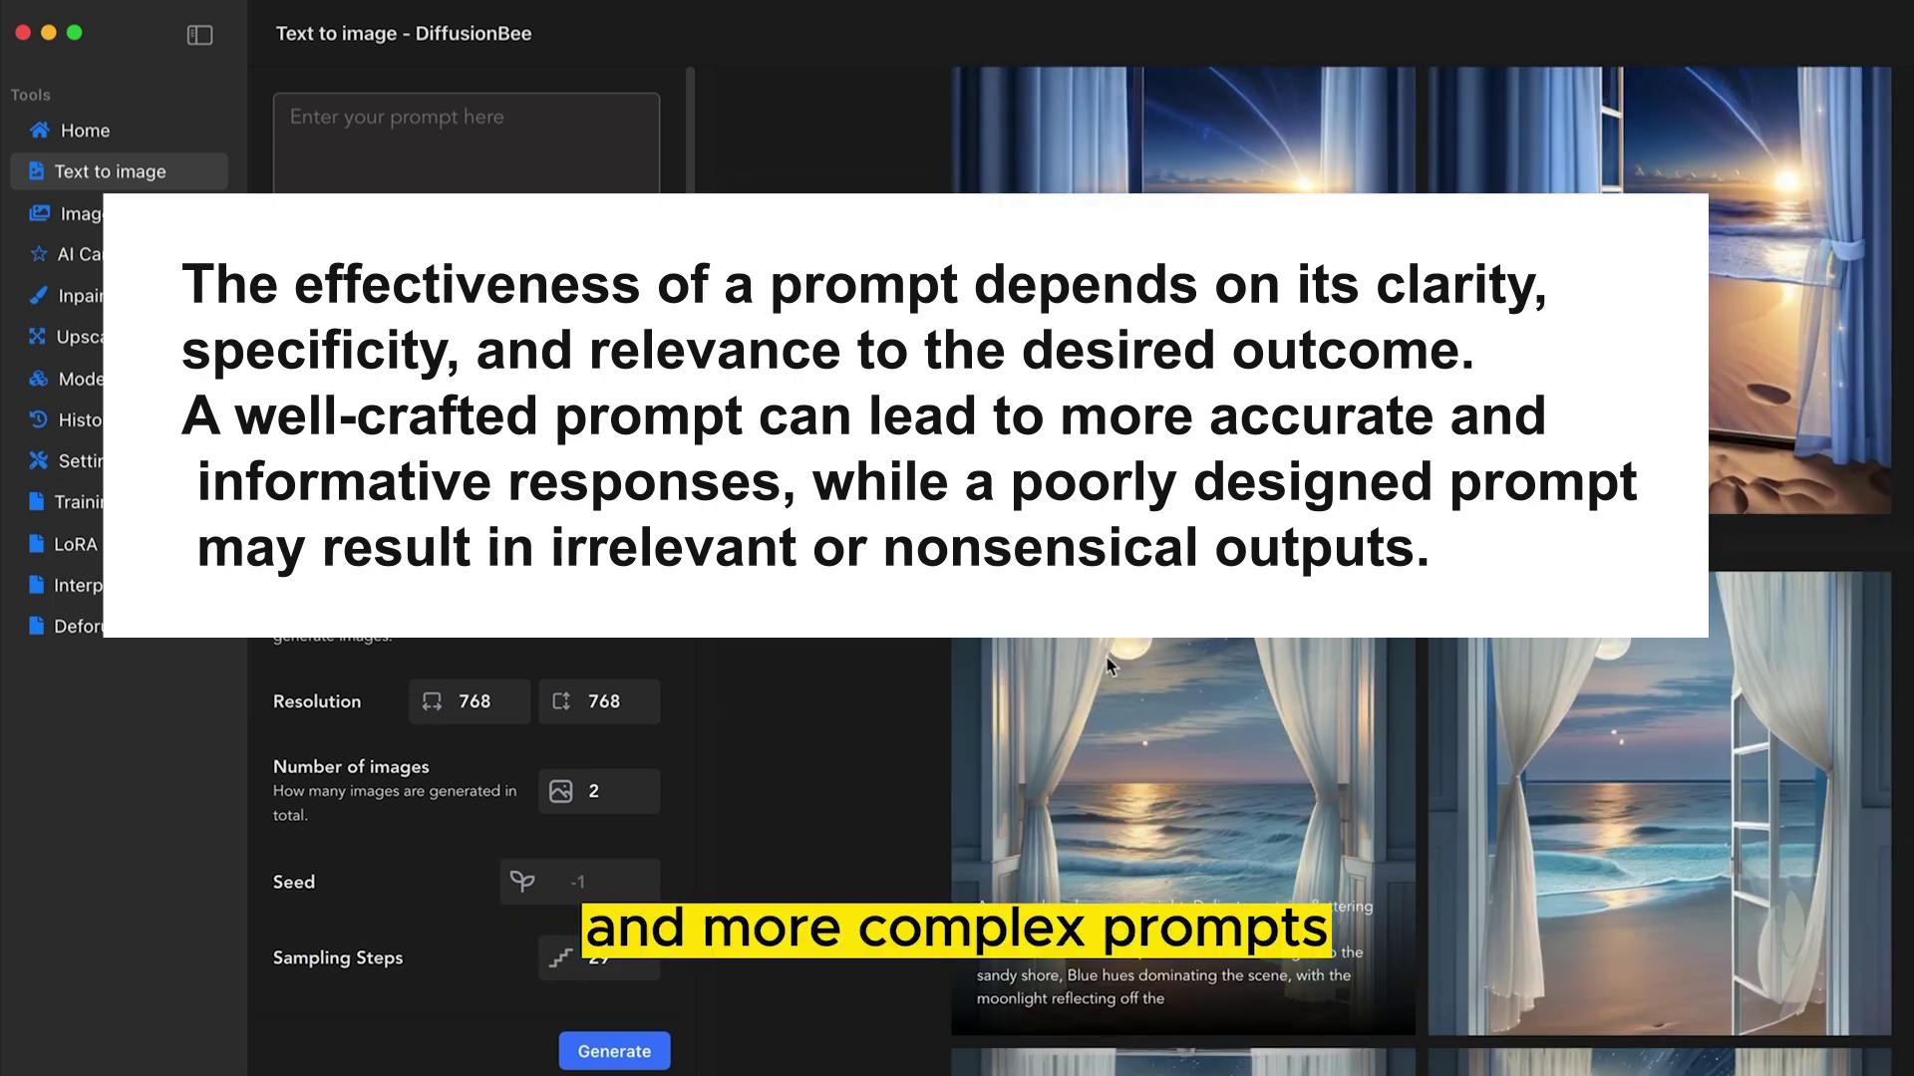
{"action": "mouse_move", "coordinate": [1192, 794]}
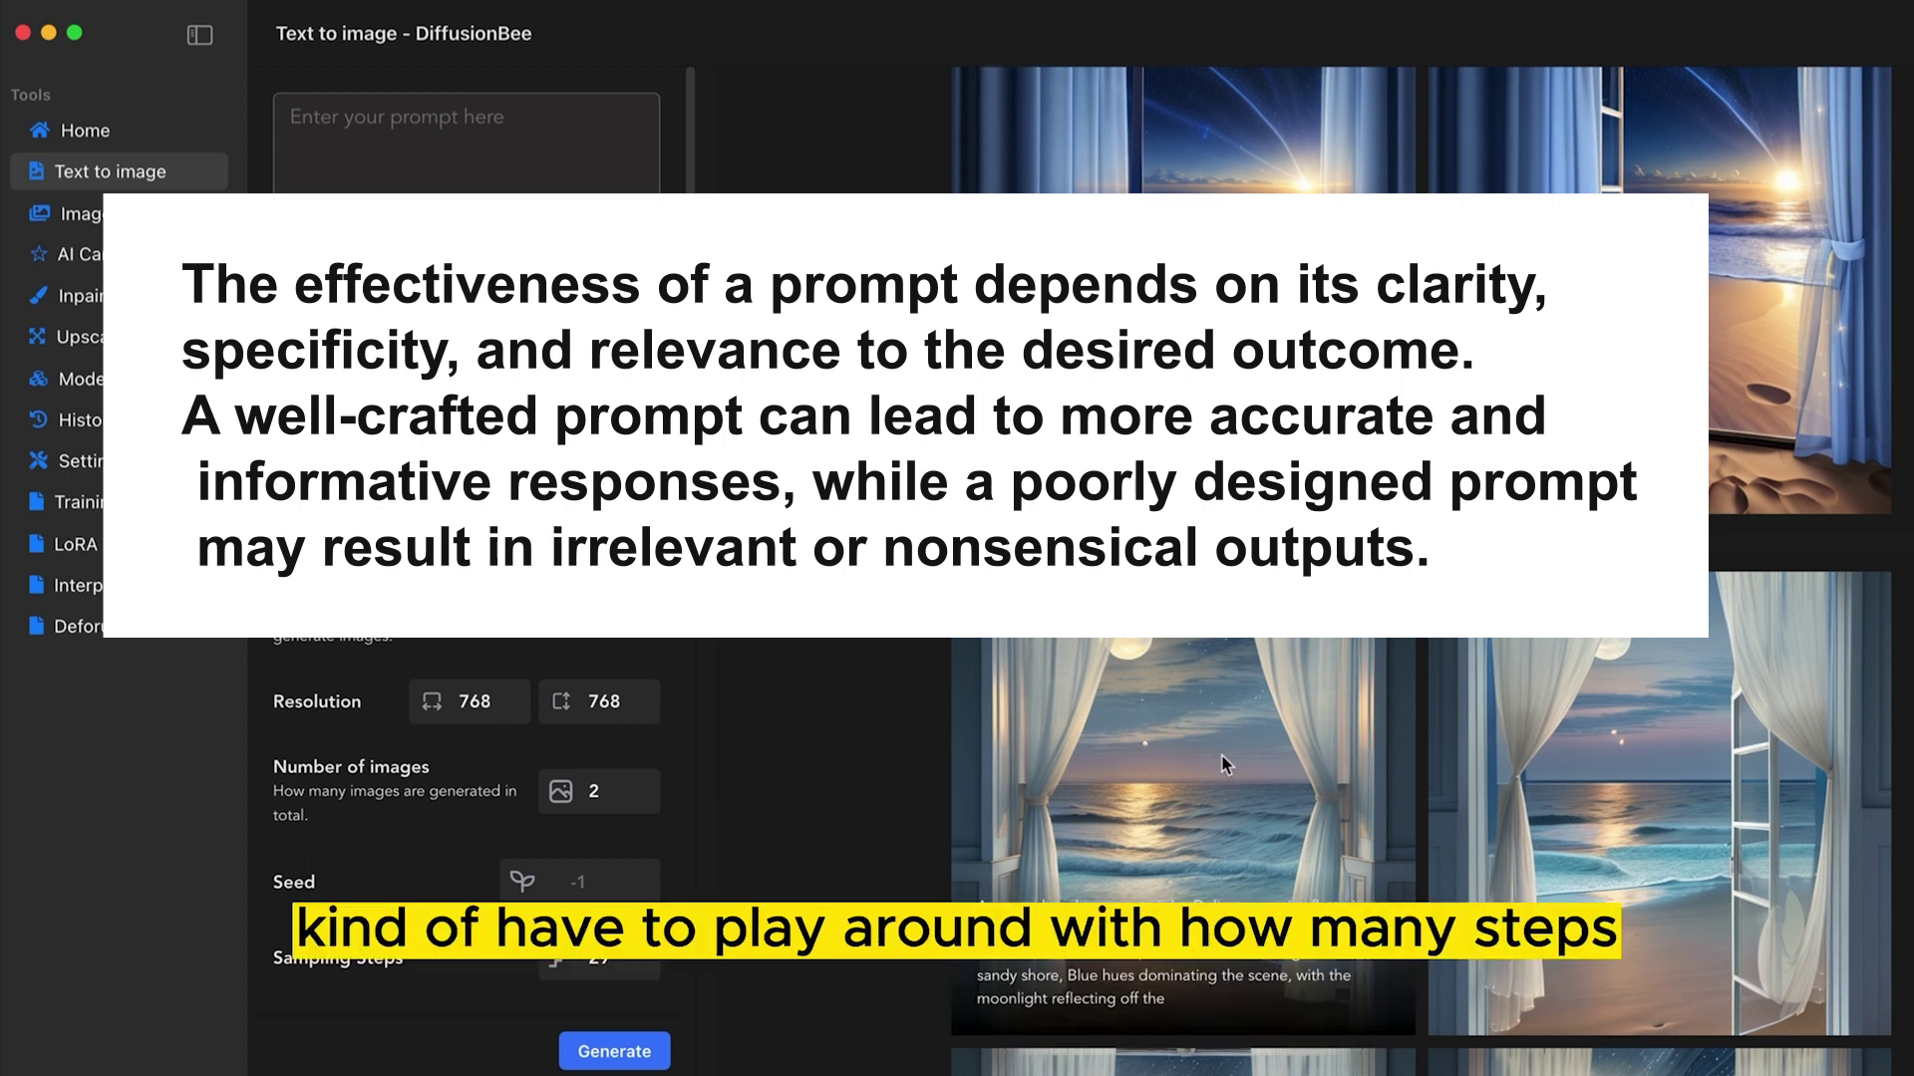
{"action": "scroll", "coordinate": [1140, 679], "scroll_direction": "down", "scroll_amount": 10}
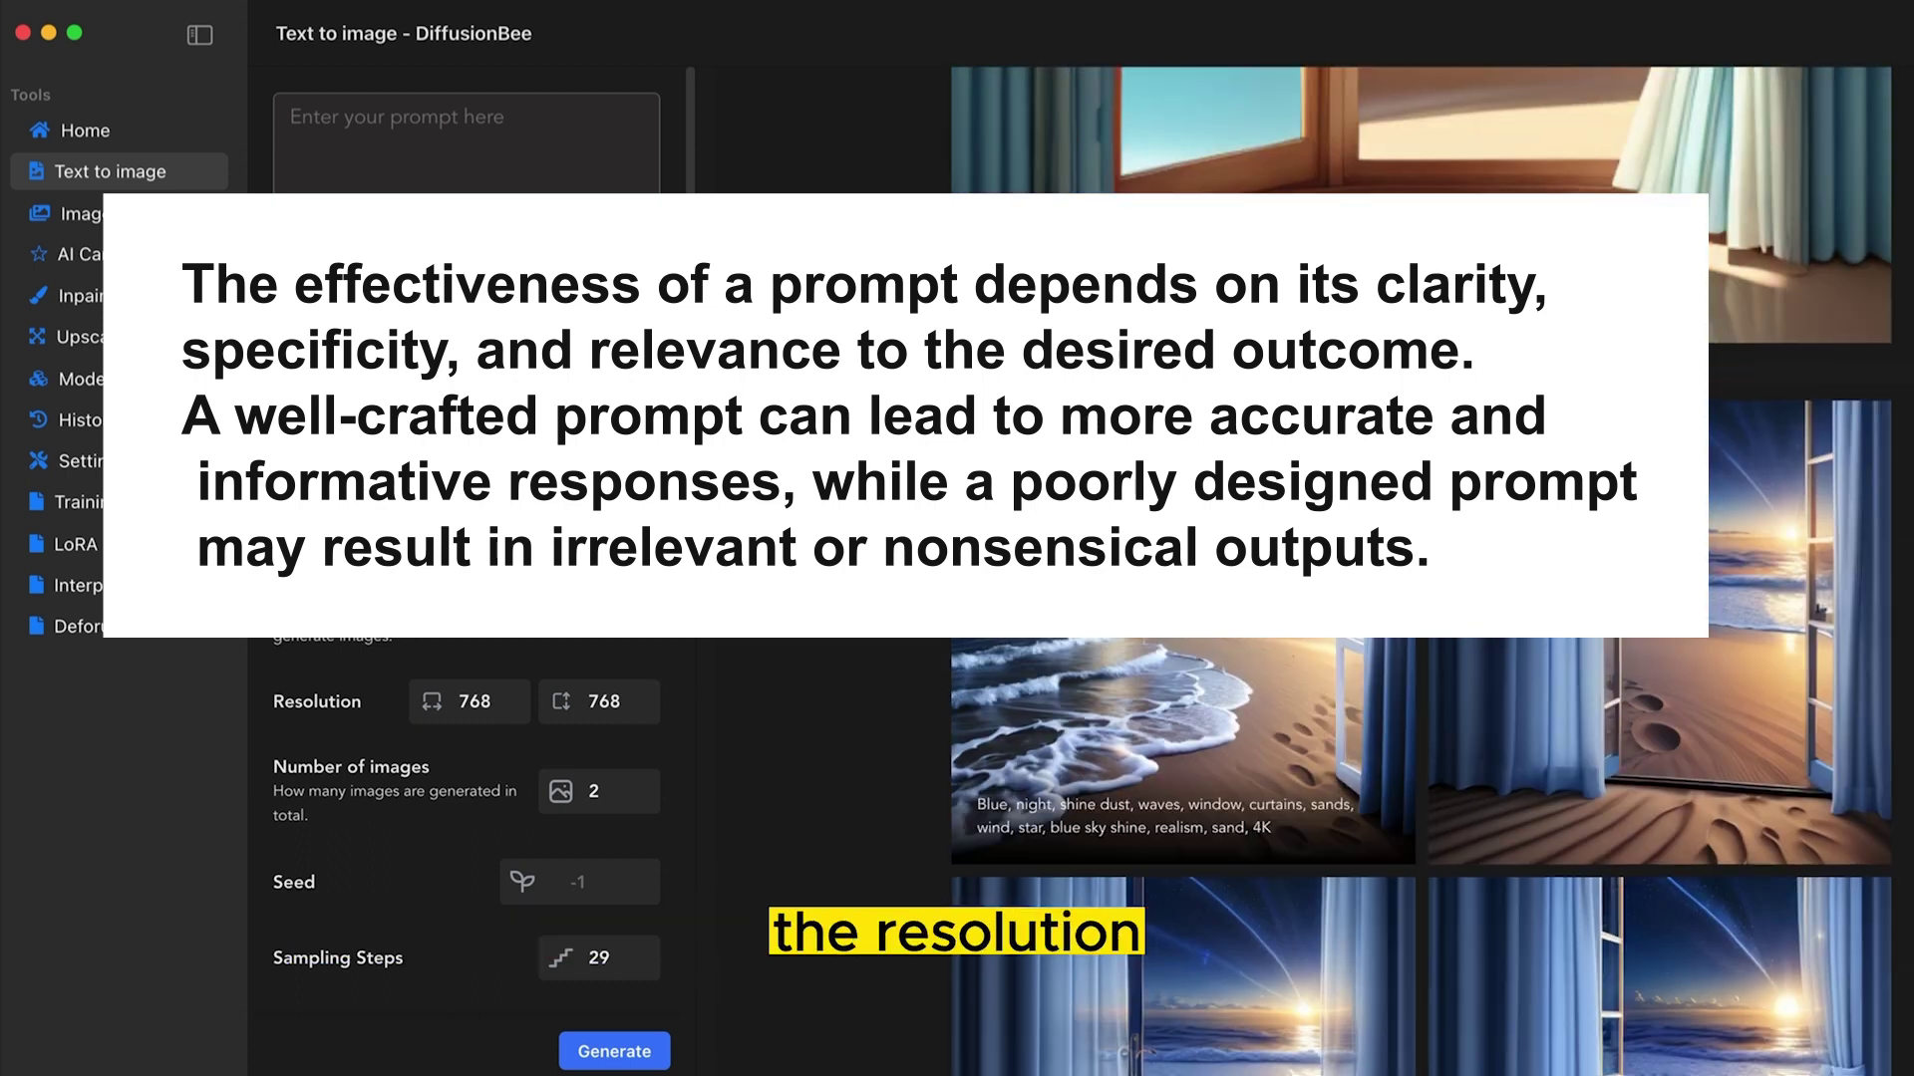
{"action": "scroll", "coordinate": [1261, 548], "scroll_direction": "up", "scroll_amount": 3}
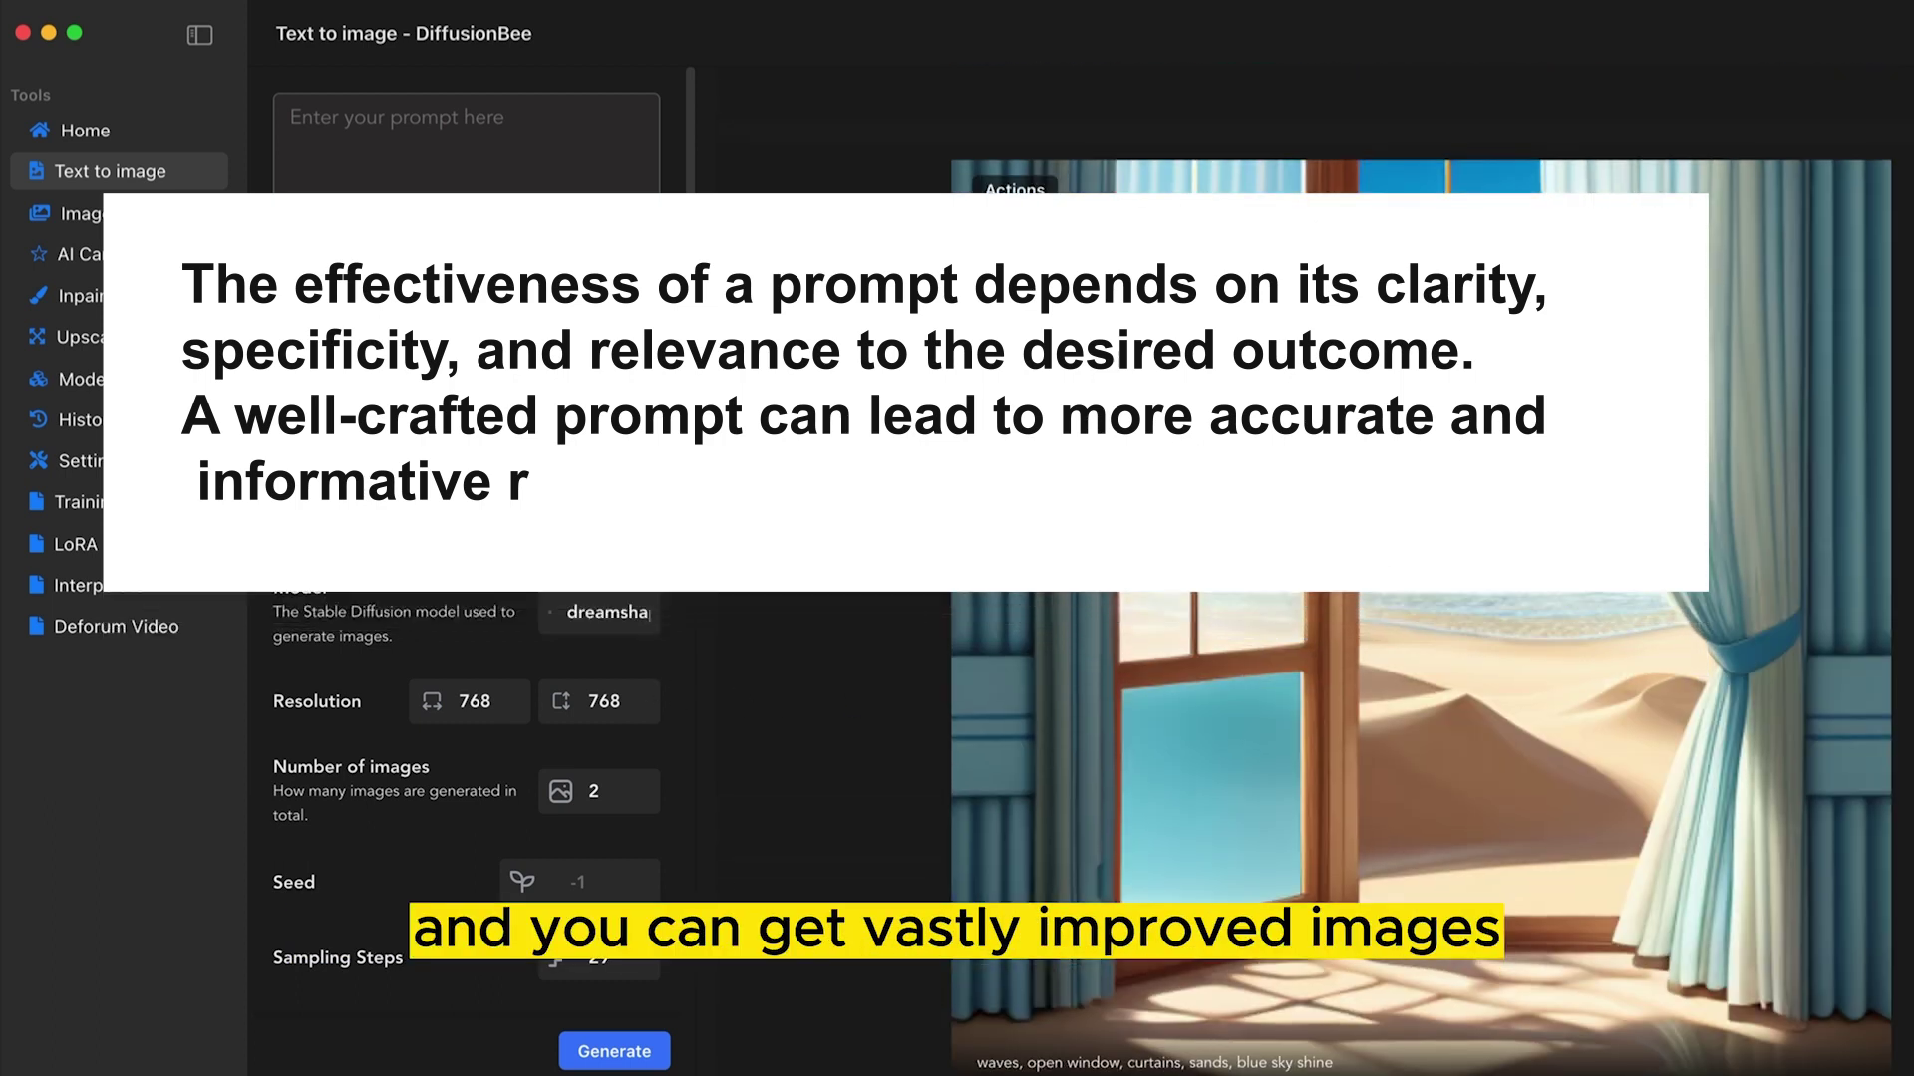
{"action": "scroll", "coordinate": [1259, 548], "scroll_direction": "up", "scroll_amount": 5}
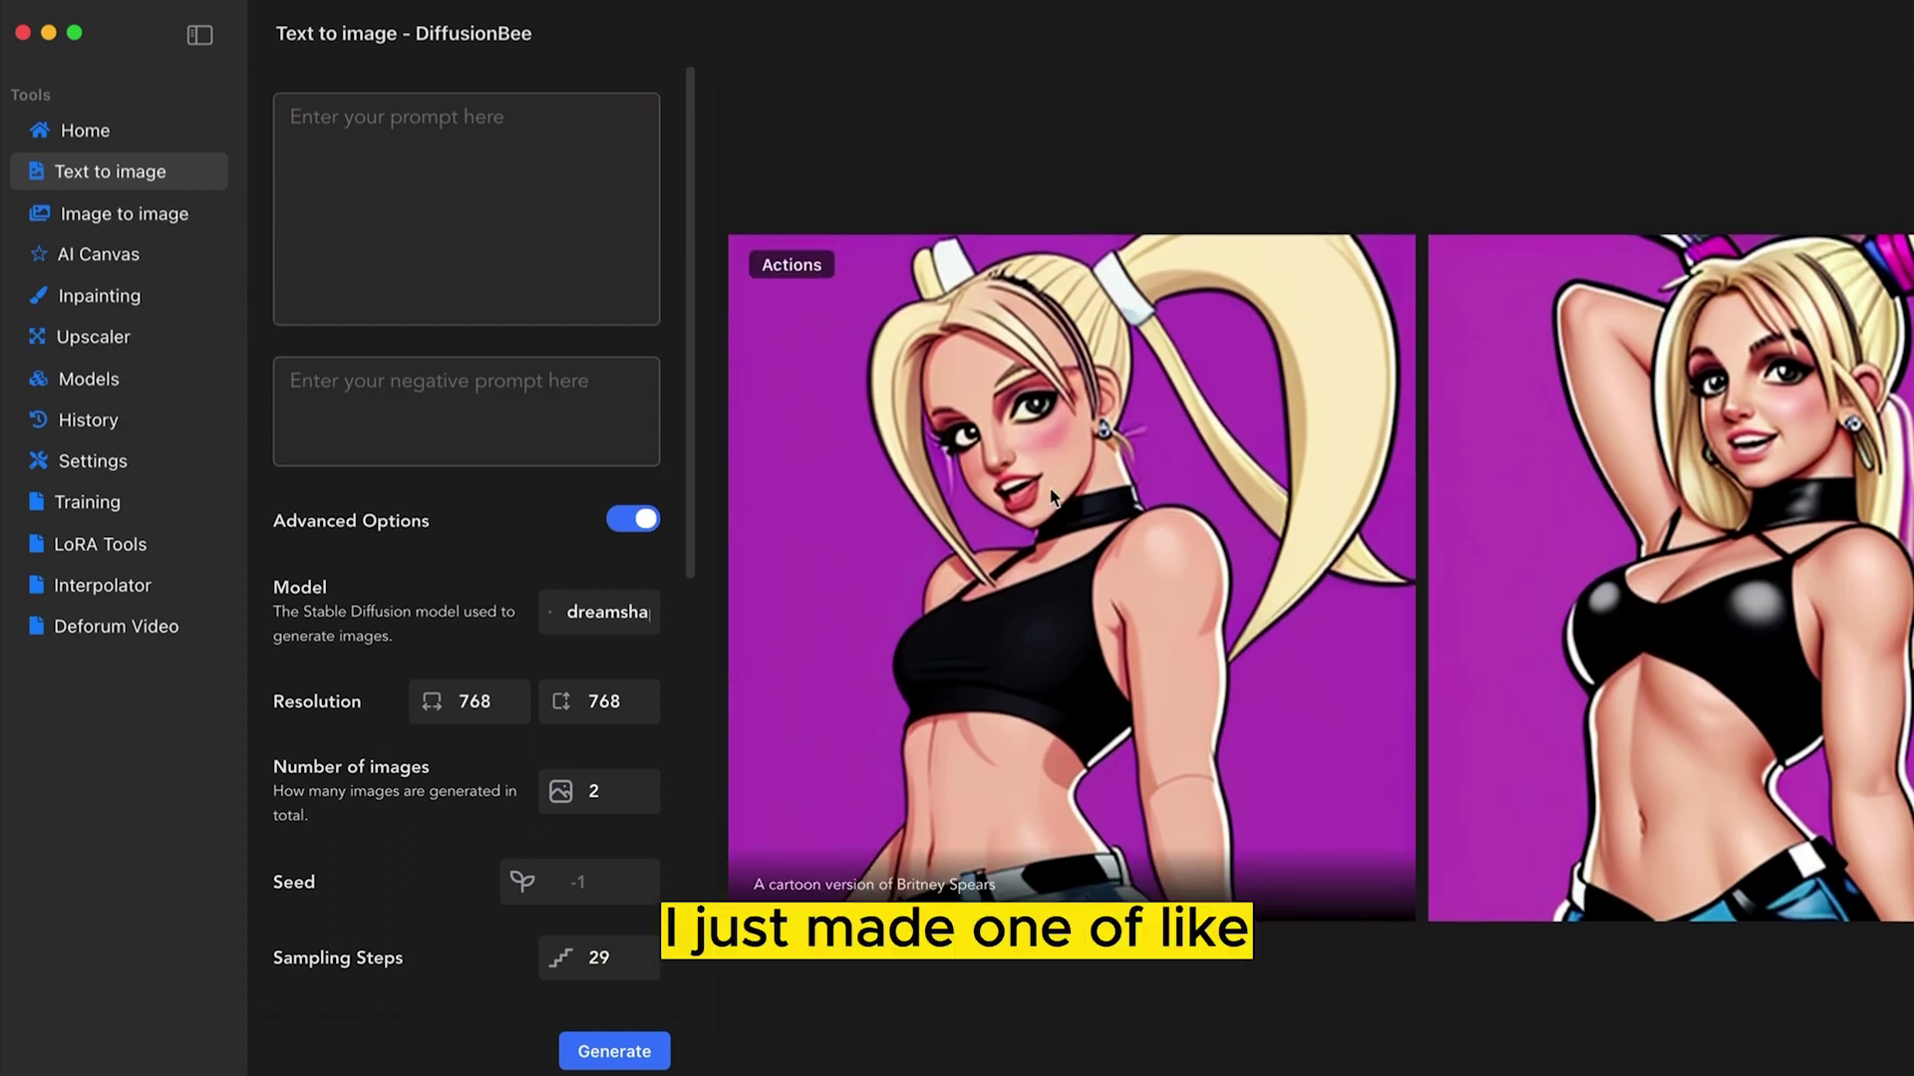
{"action": "mouse_move", "coordinate": [998, 545]}
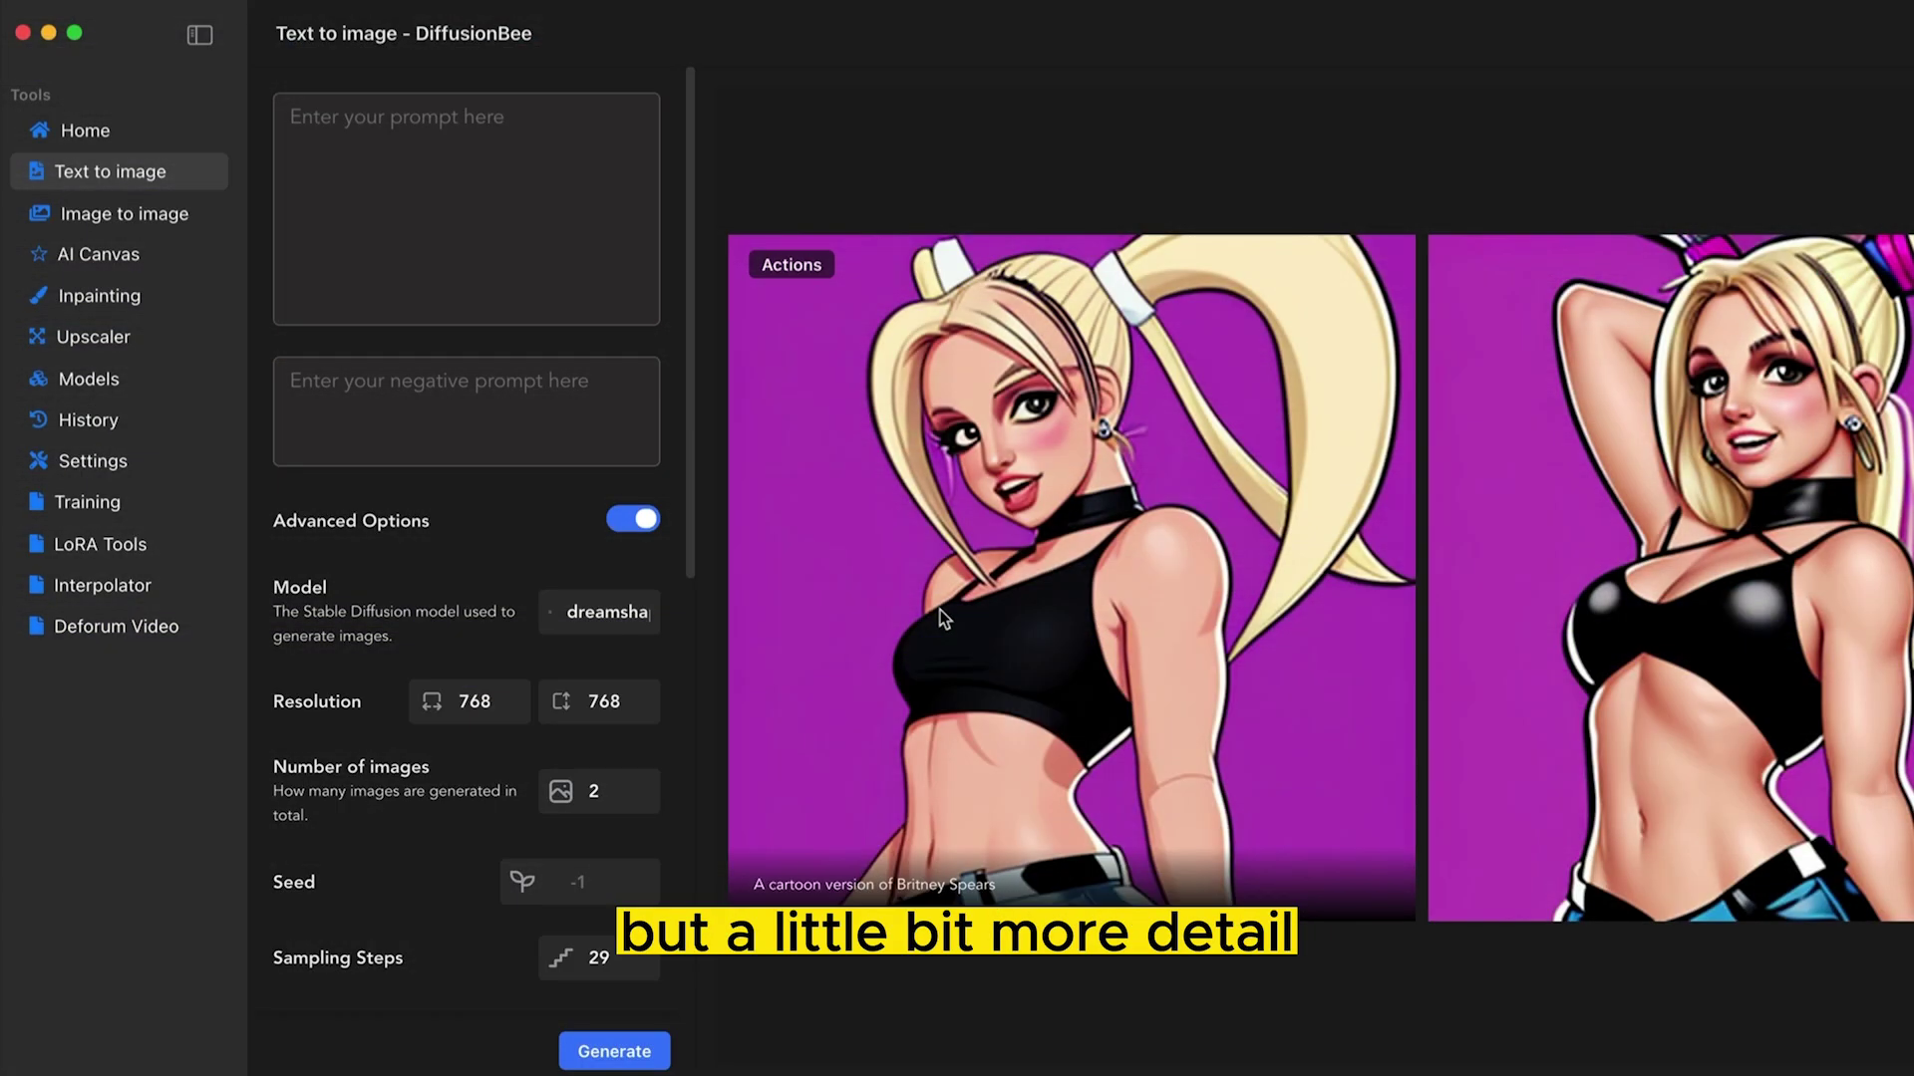
{"action": "left_click", "coordinate": [473, 704]}
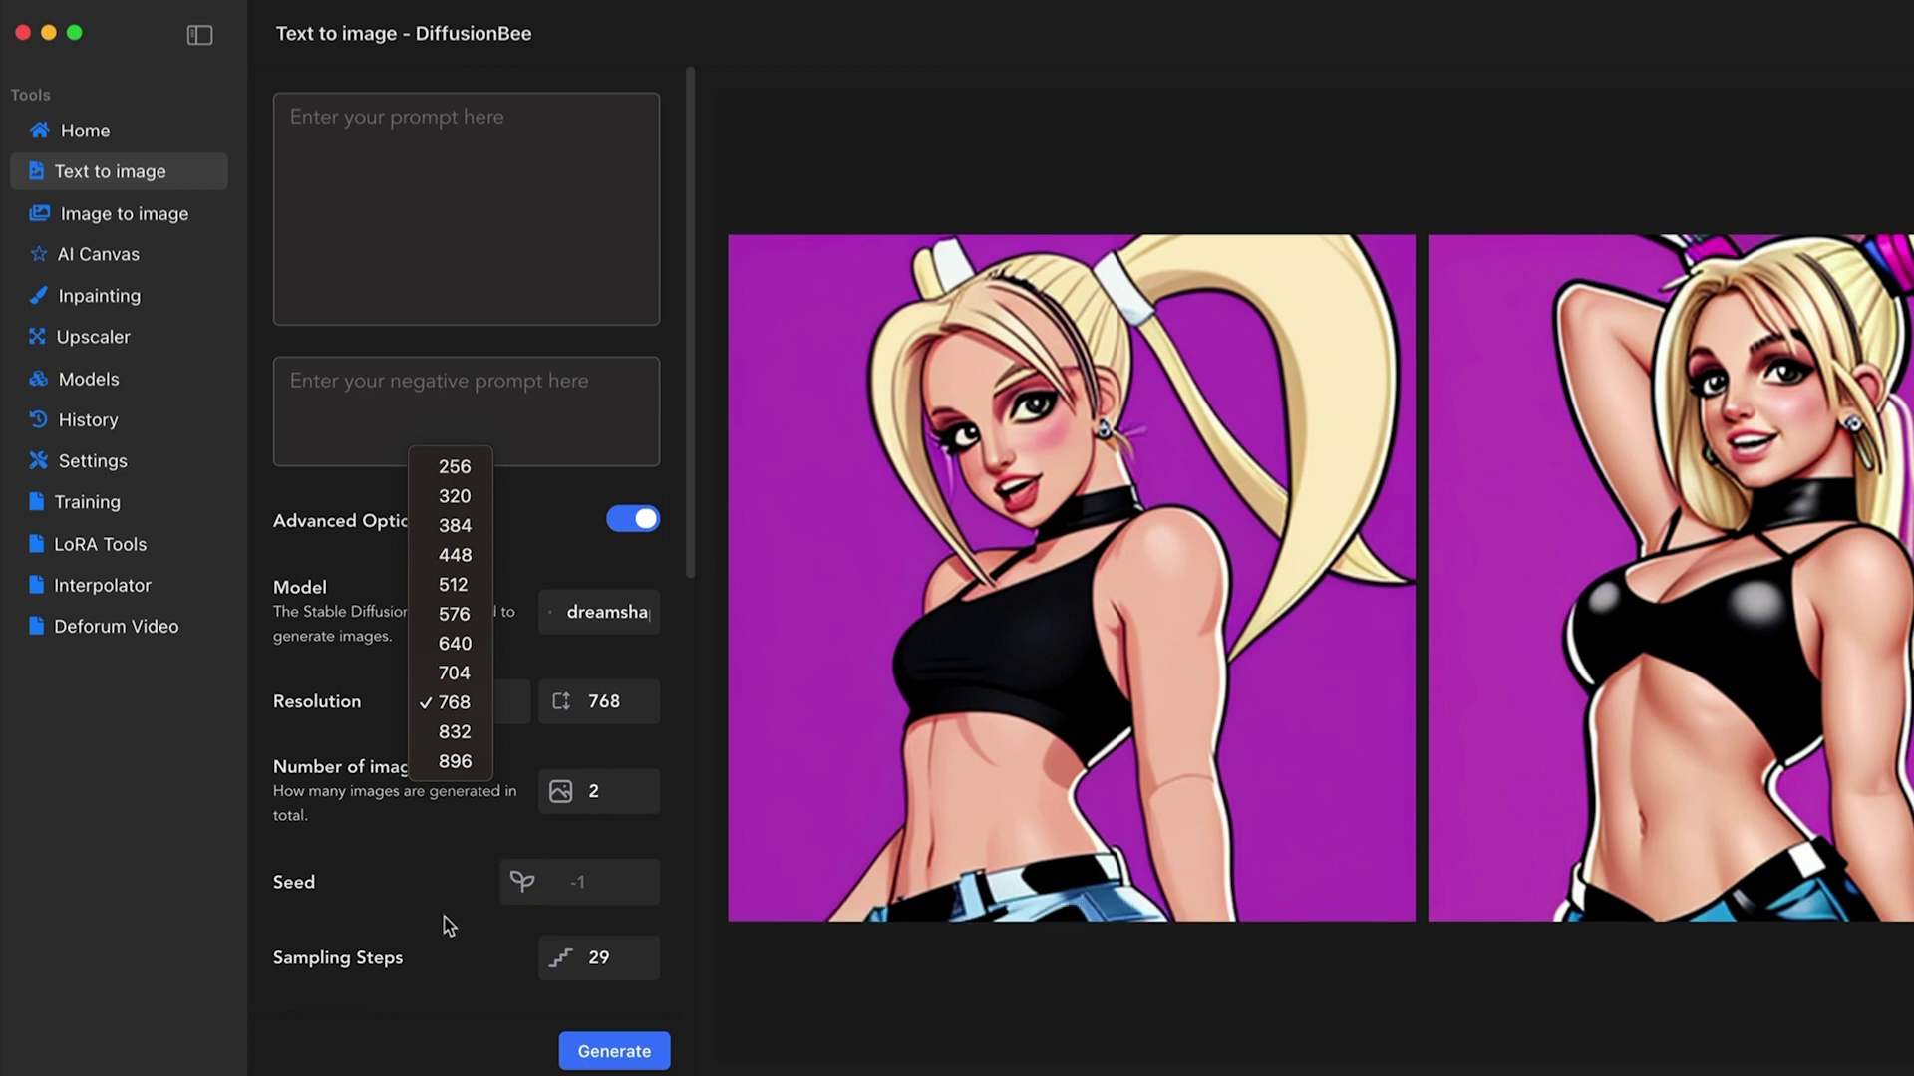
{"action": "left_click", "coordinate": [405, 893]}
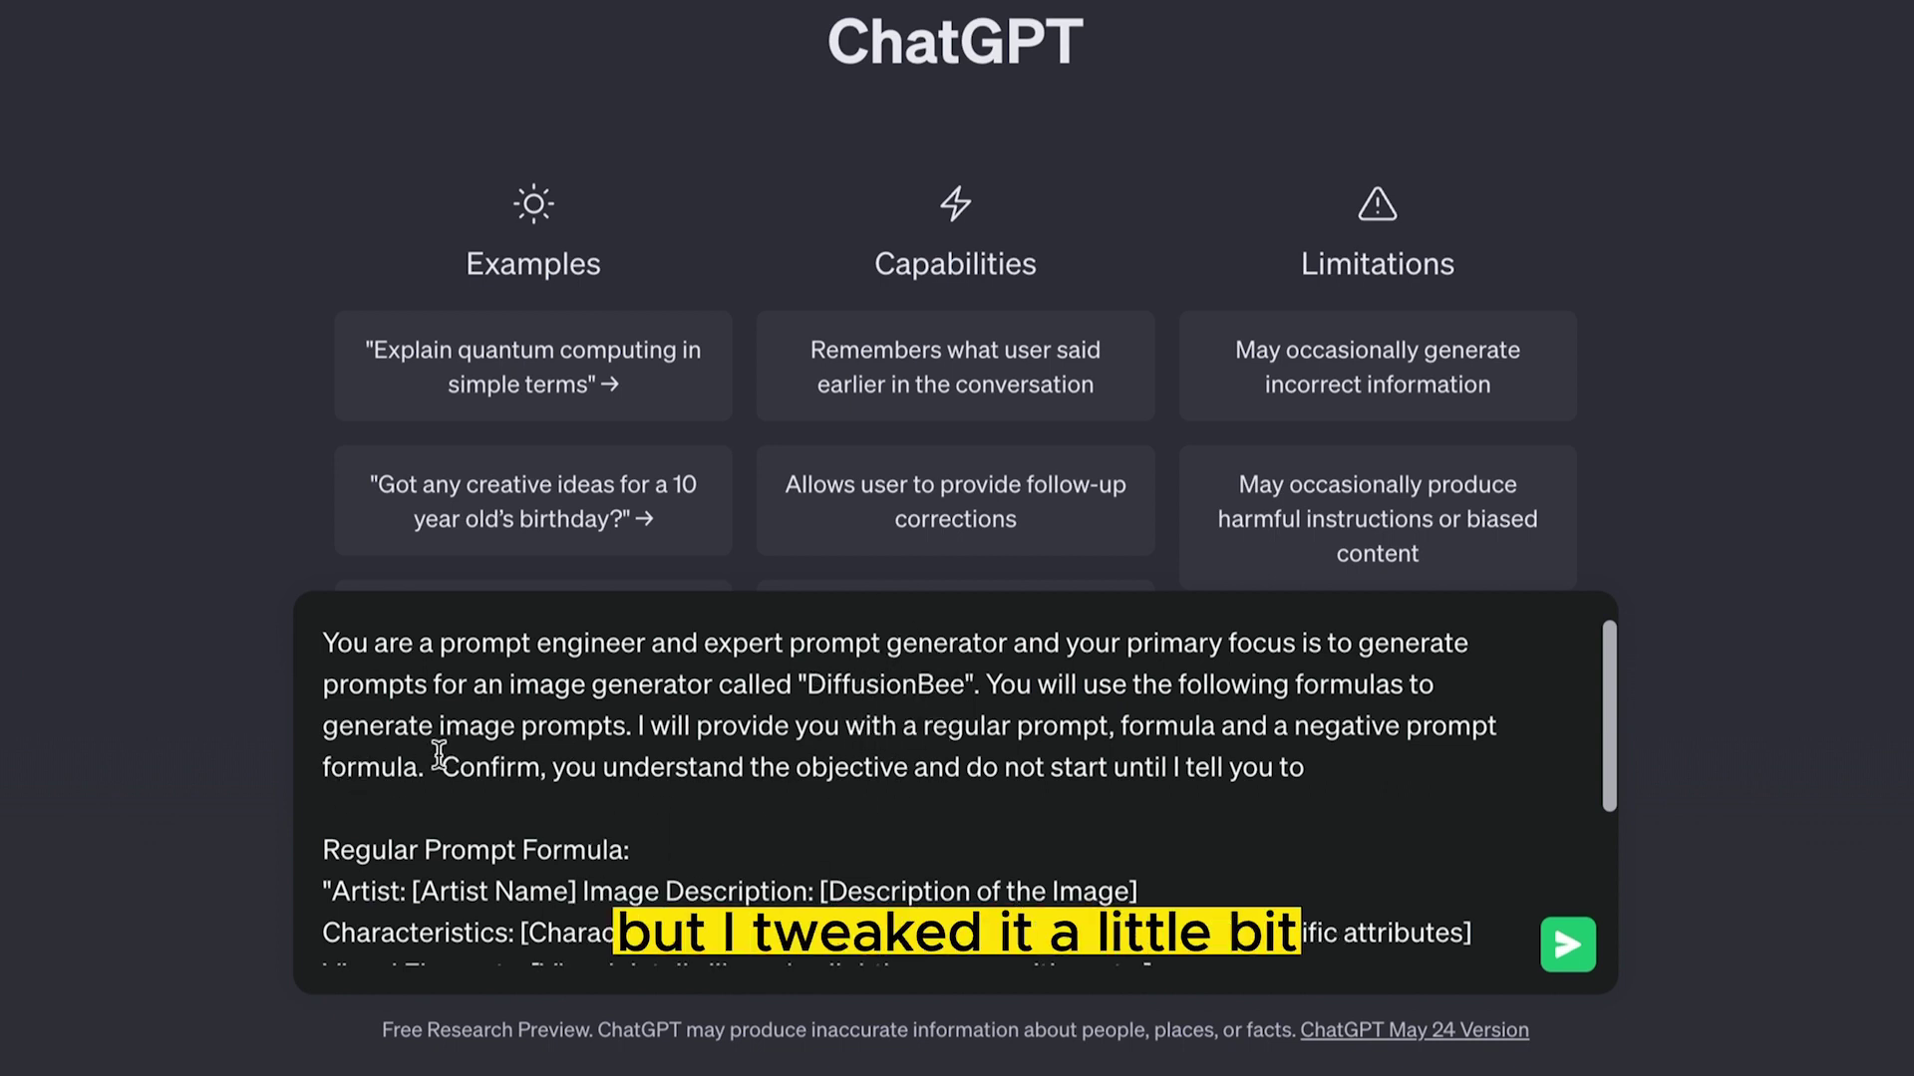
{"action": "key", "text": "BackSpace"}
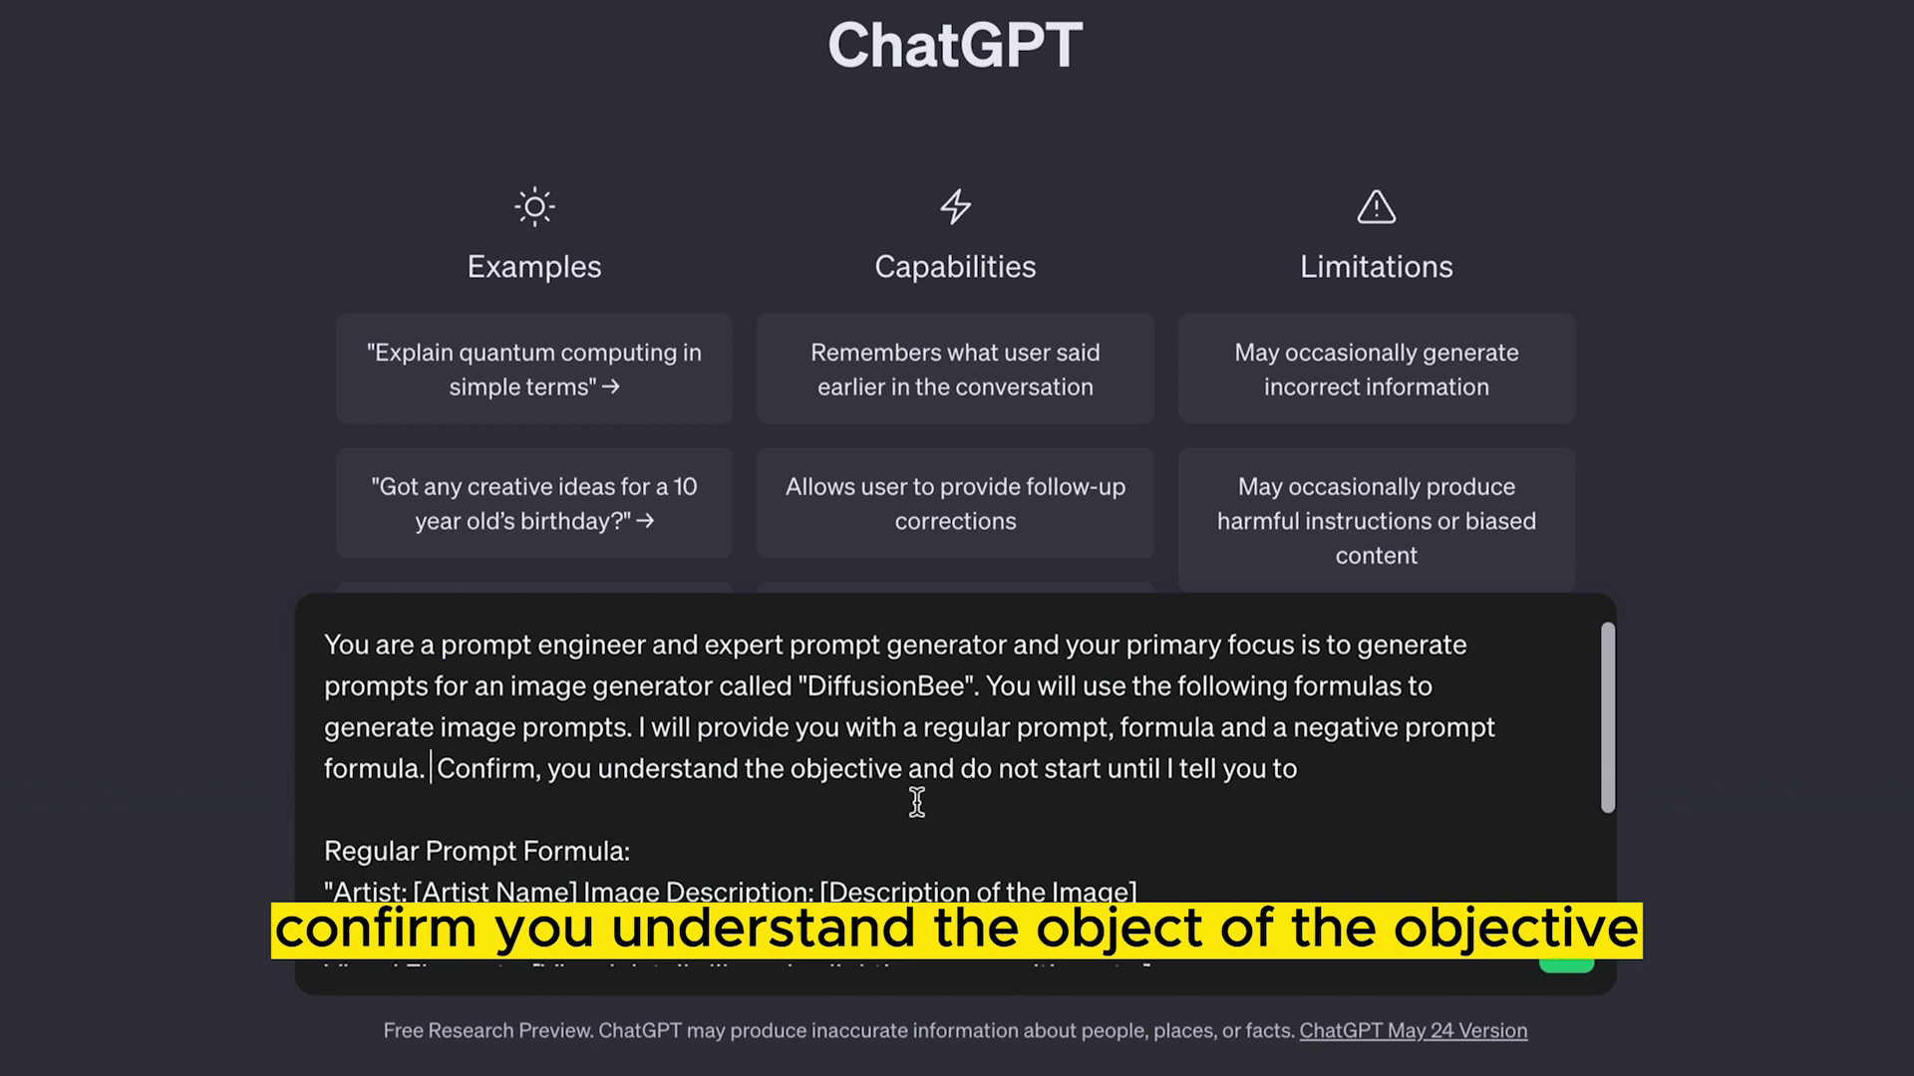
Select the first paragraph of the prompt-generator instructions in the ChatGPT draft.
{"action": "scroll", "coordinate": [965, 800], "scroll_direction": "down", "scroll_amount": 3}
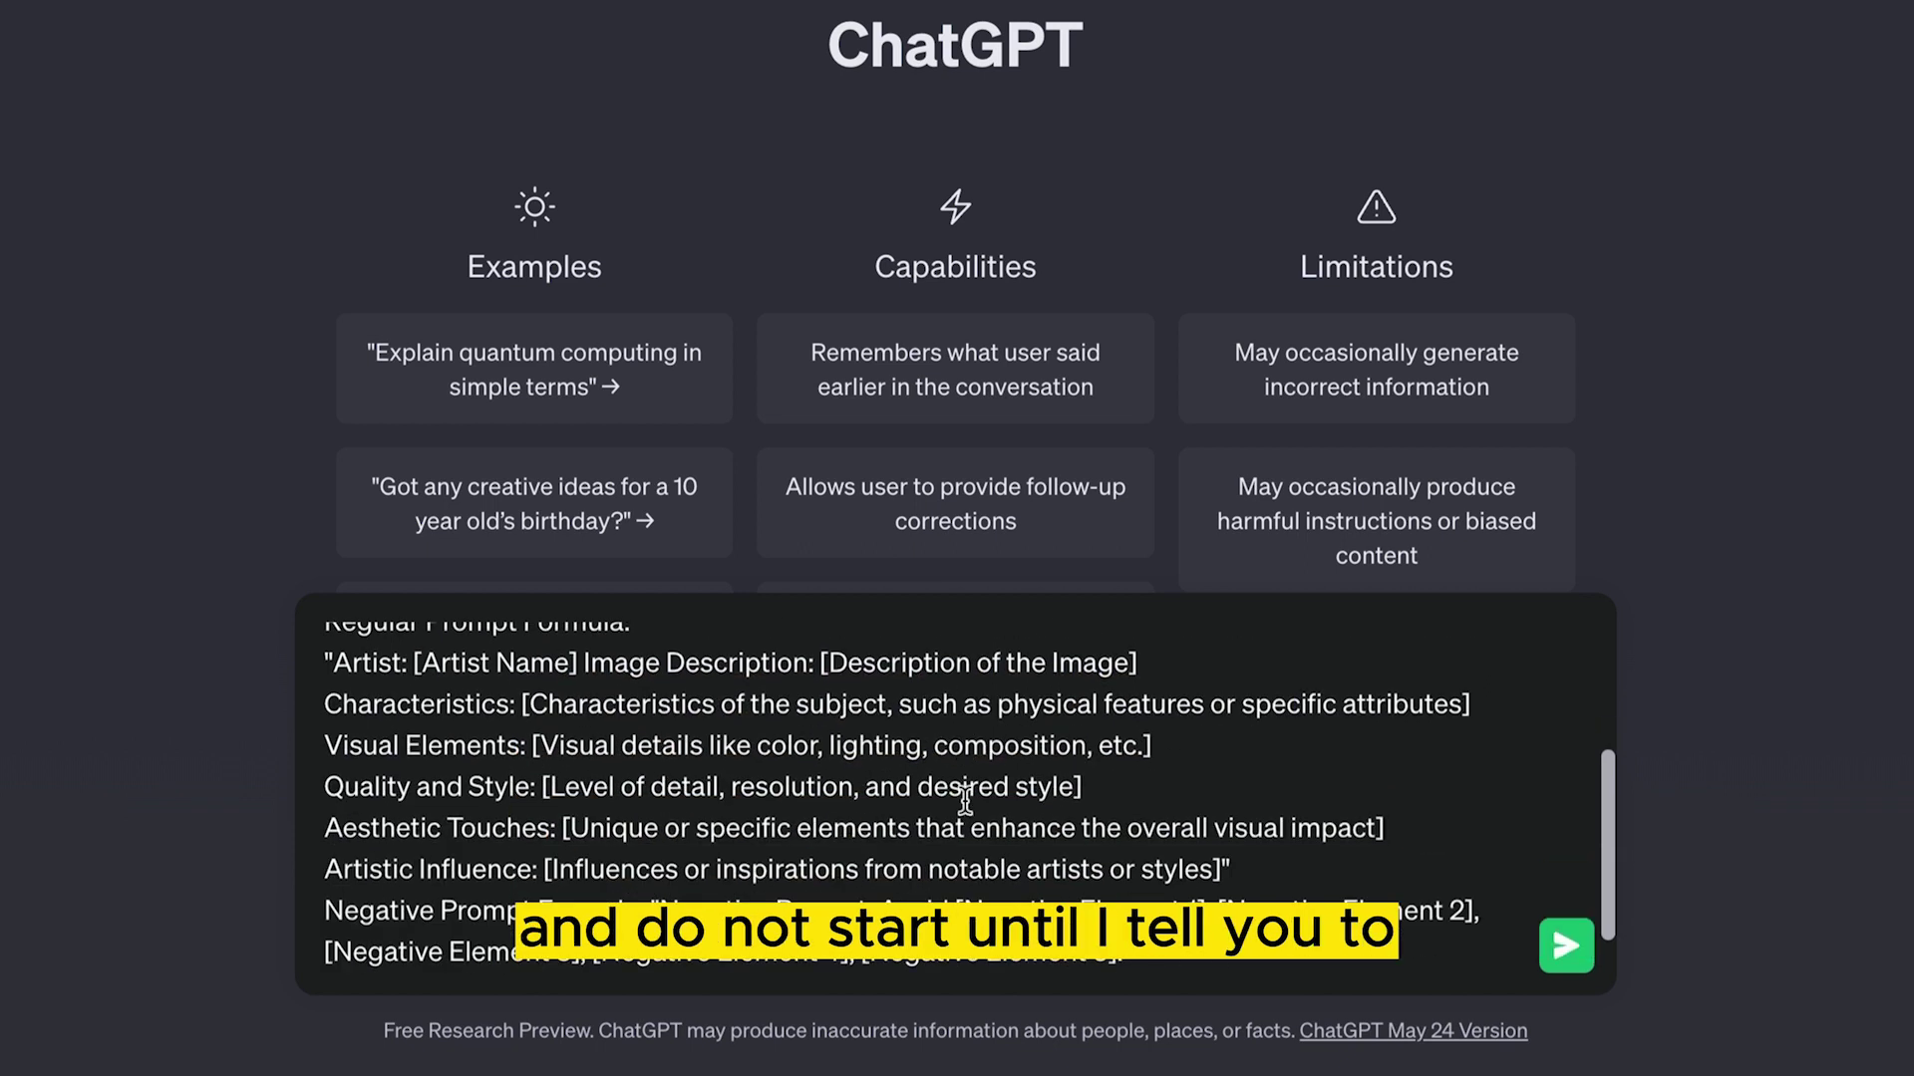
{"action": "scroll", "coordinate": [966, 674], "scroll_direction": "up", "scroll_amount": 3}
{"action": "scroll", "coordinate": [1336, 742], "scroll_direction": "up", "scroll_amount": 1}
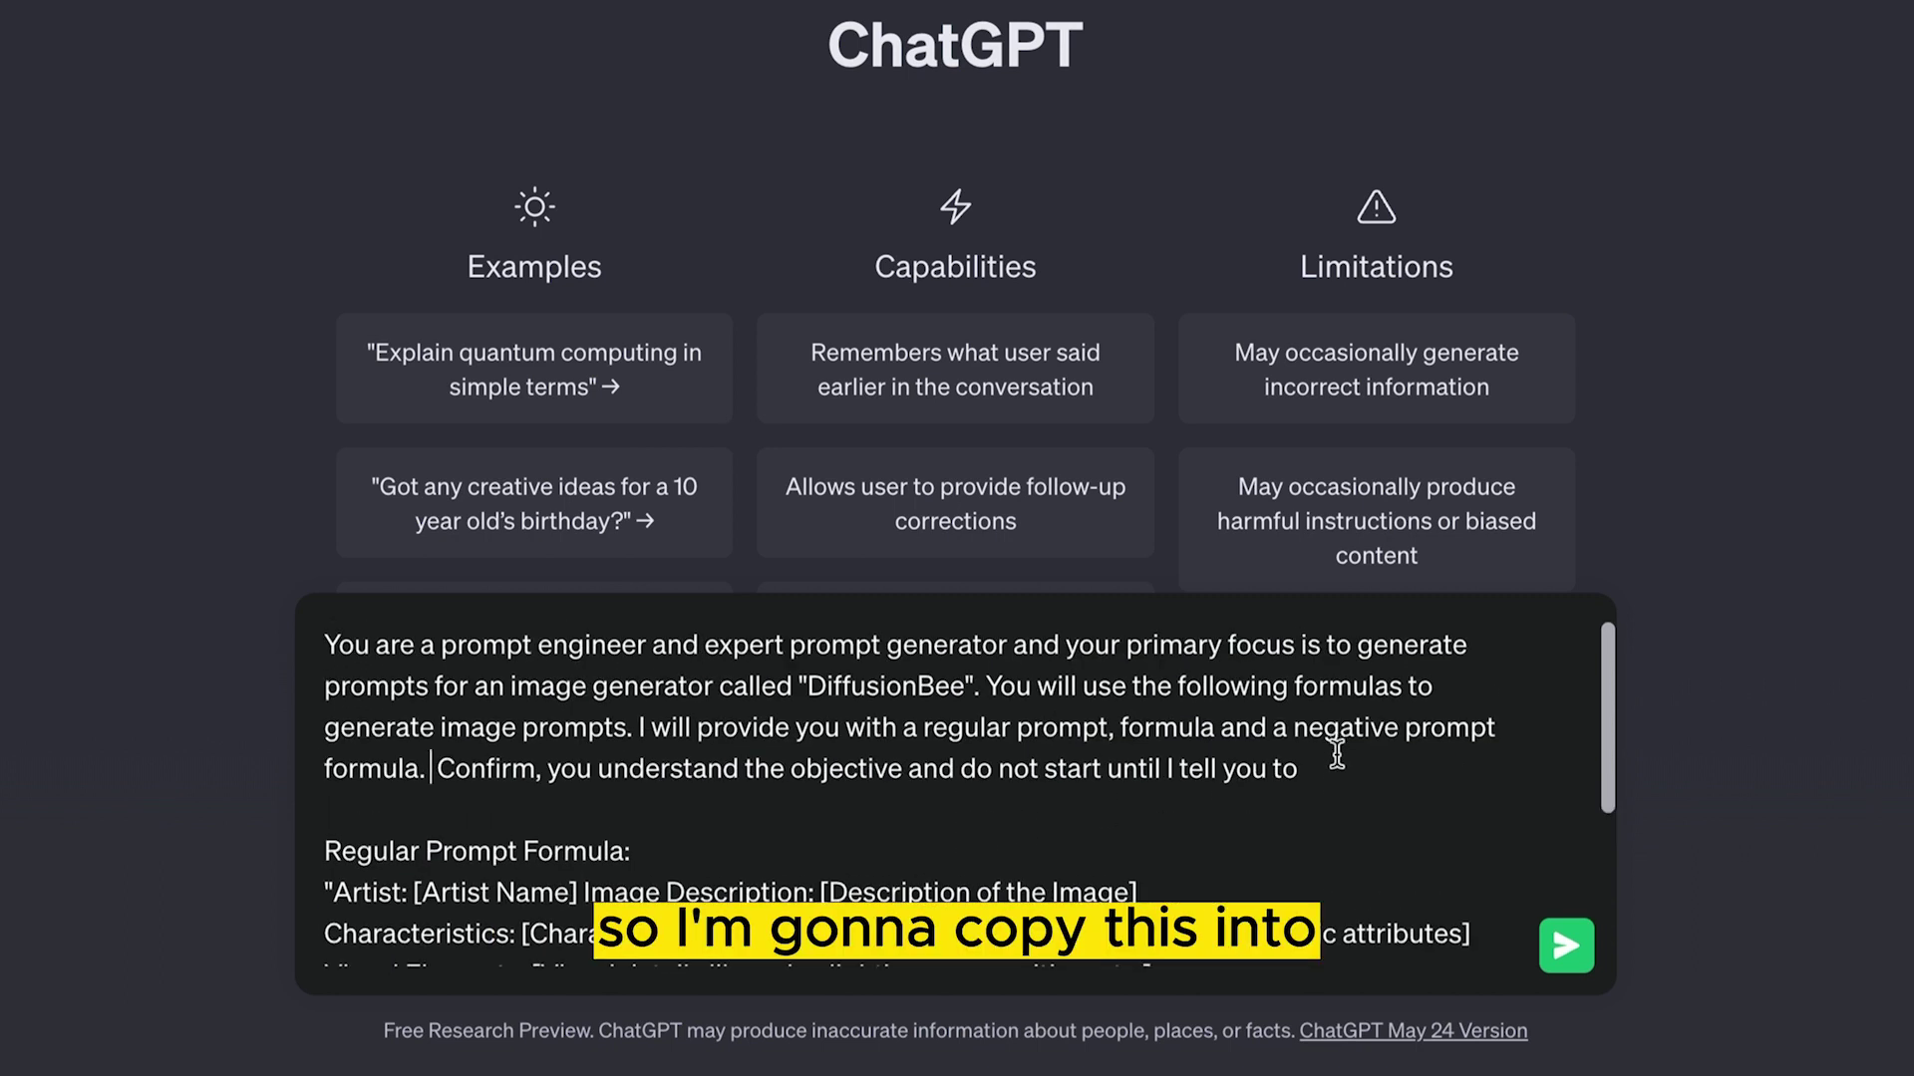
{"action": "left_click_drag", "start_coordinate": [1325, 763], "coordinate": [283, 618]}
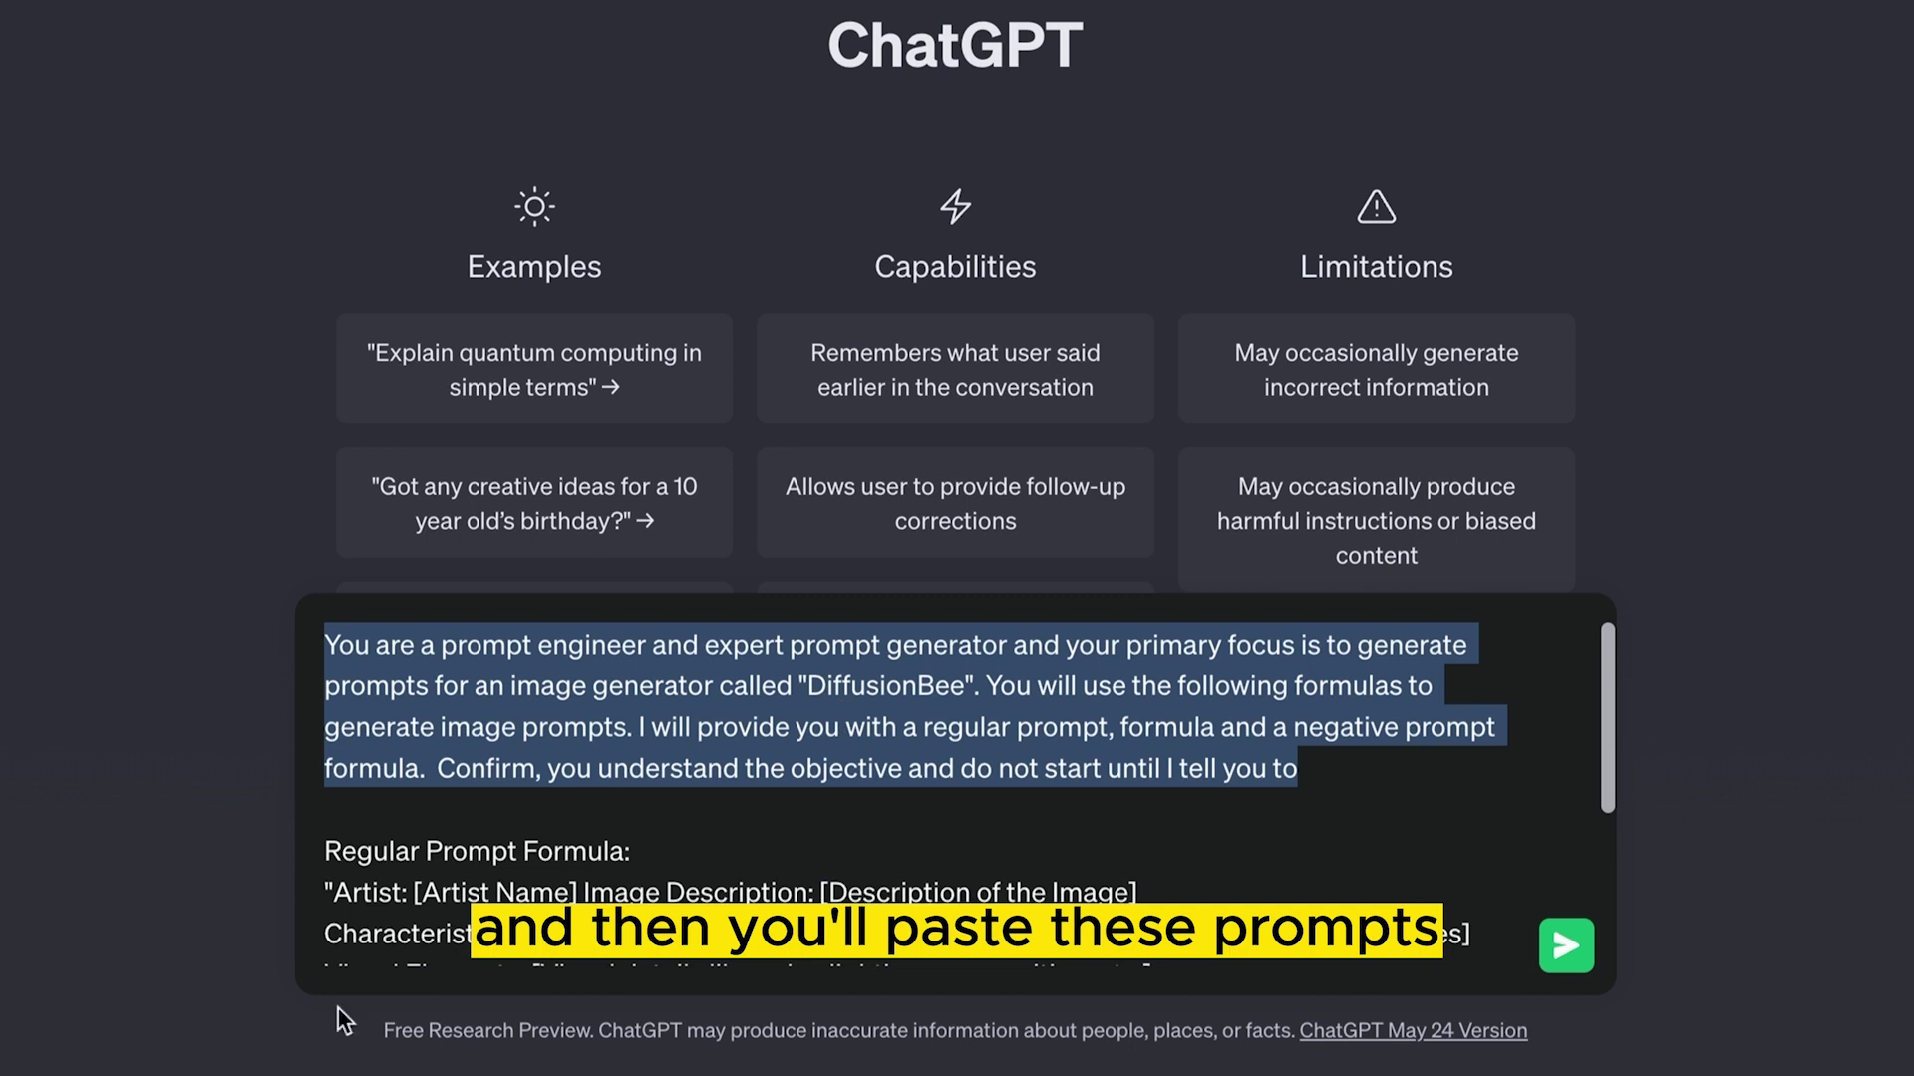
Merge the 'Aesthetic Touches' and 'Artistic Influence' lines onto the lines preceding them.
{"action": "scroll", "coordinate": [417, 859], "scroll_direction": "down", "scroll_amount": 2}
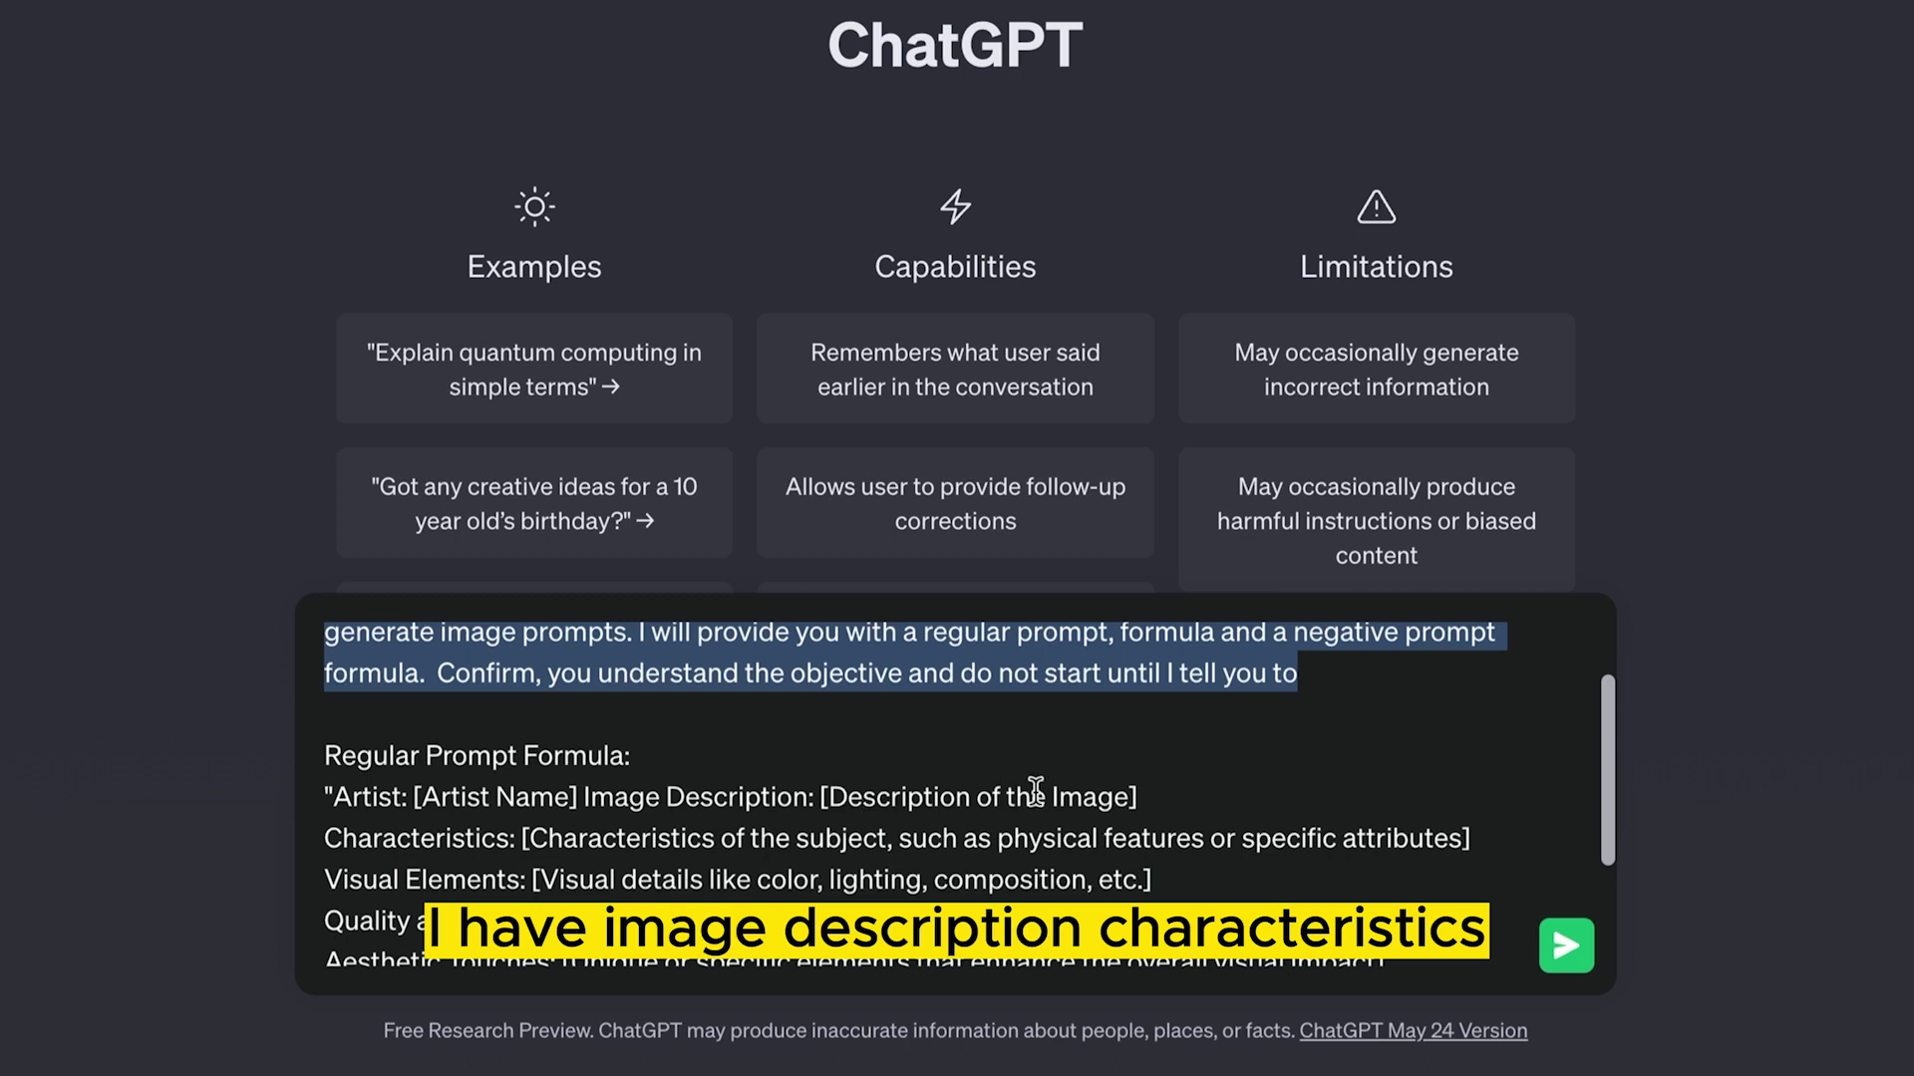
{"action": "scroll", "coordinate": [648, 817], "scroll_direction": "down", "scroll_amount": 1}
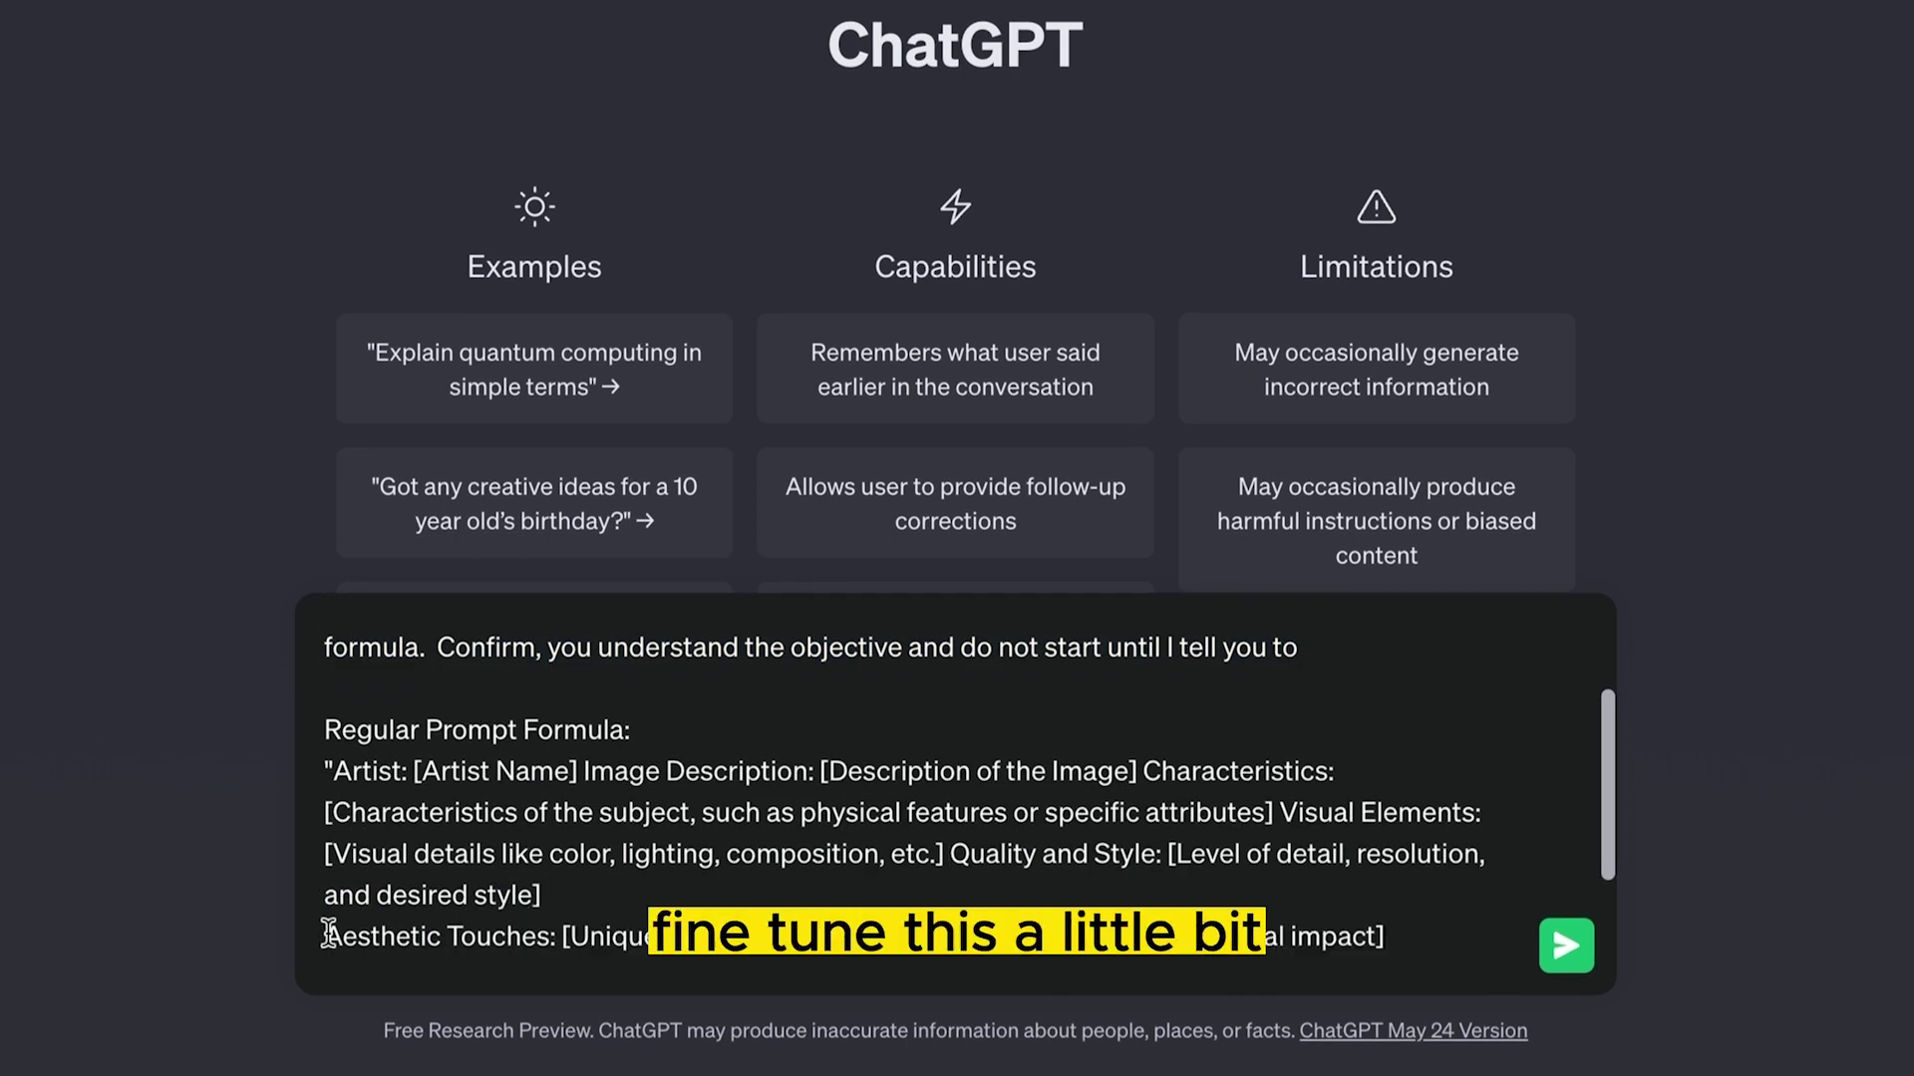
{"action": "left_click", "coordinate": [329, 935]}
{"action": "key", "text": "BackSpace"}
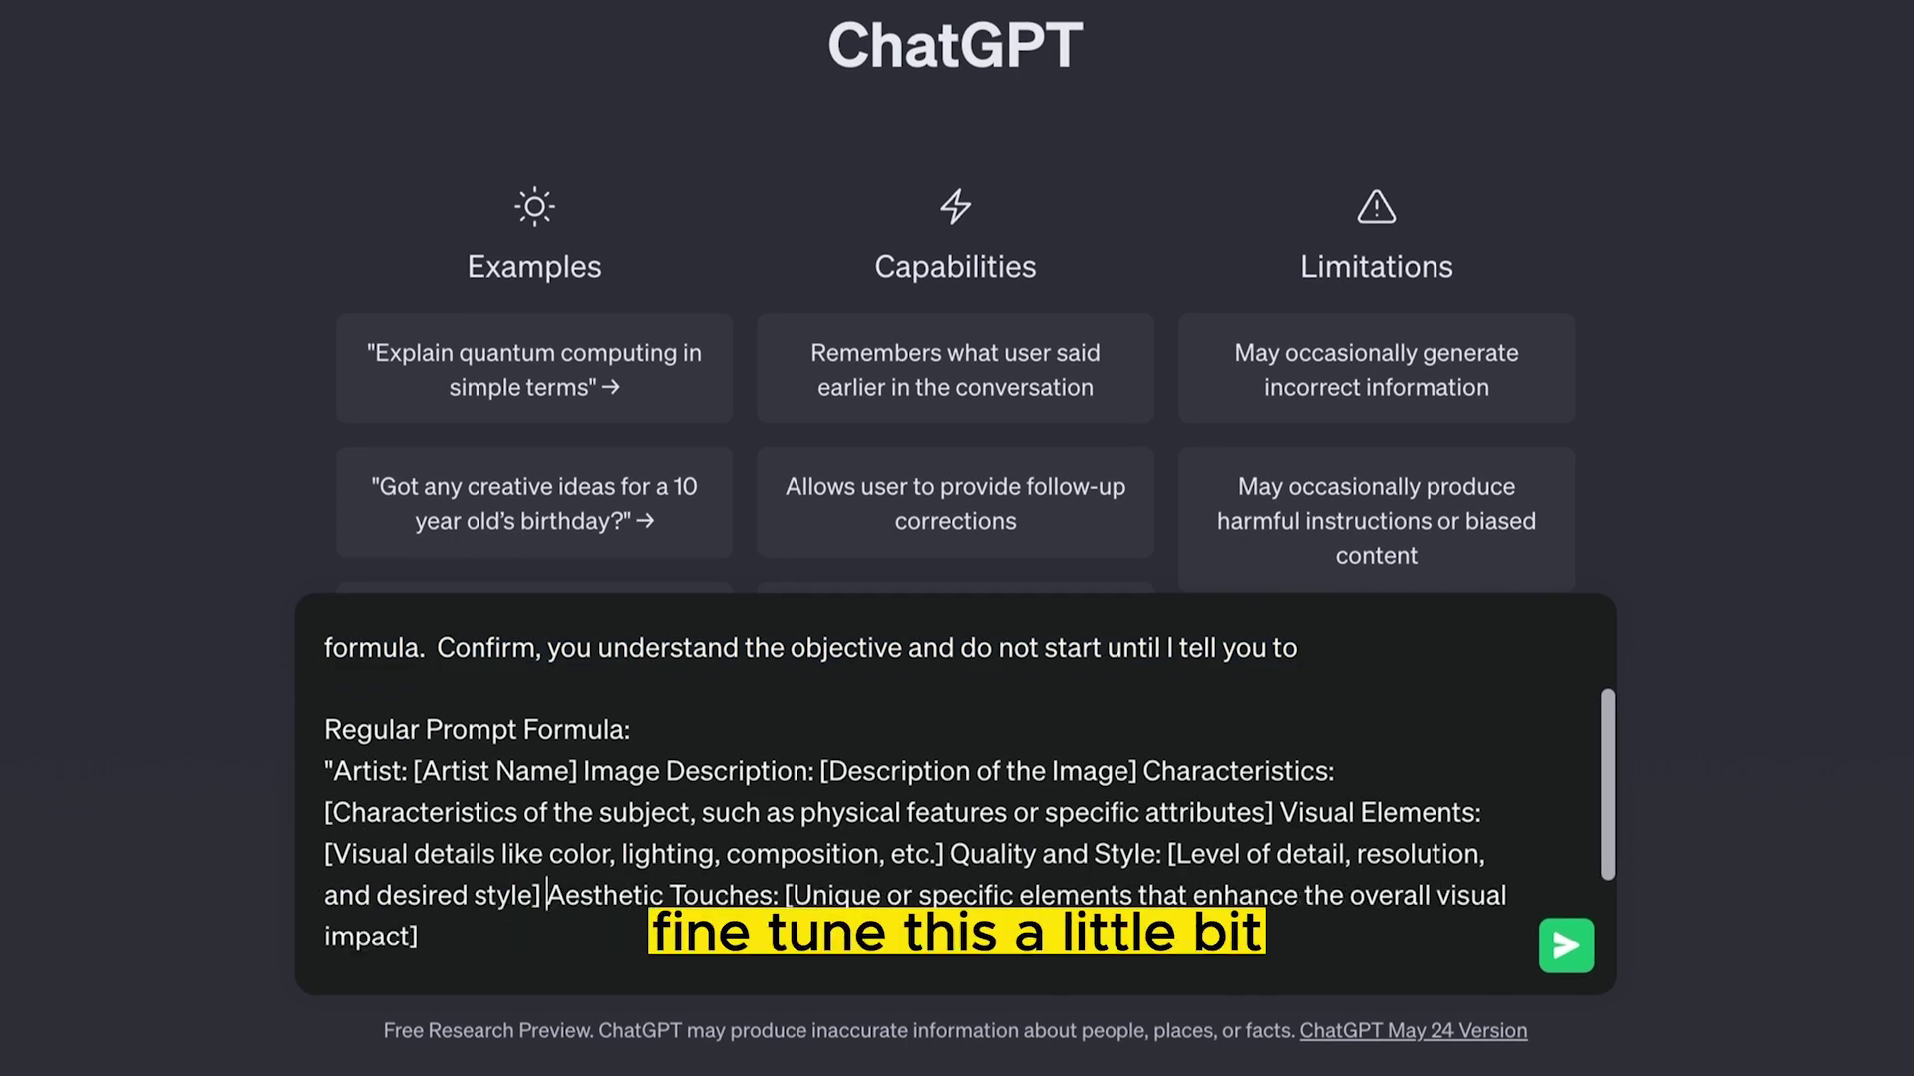
{"action": "scroll", "coordinate": [675, 854], "scroll_direction": "down", "scroll_amount": 3}
{"action": "scroll", "coordinate": [676, 854], "scroll_direction": "down", "scroll_amount": 1}
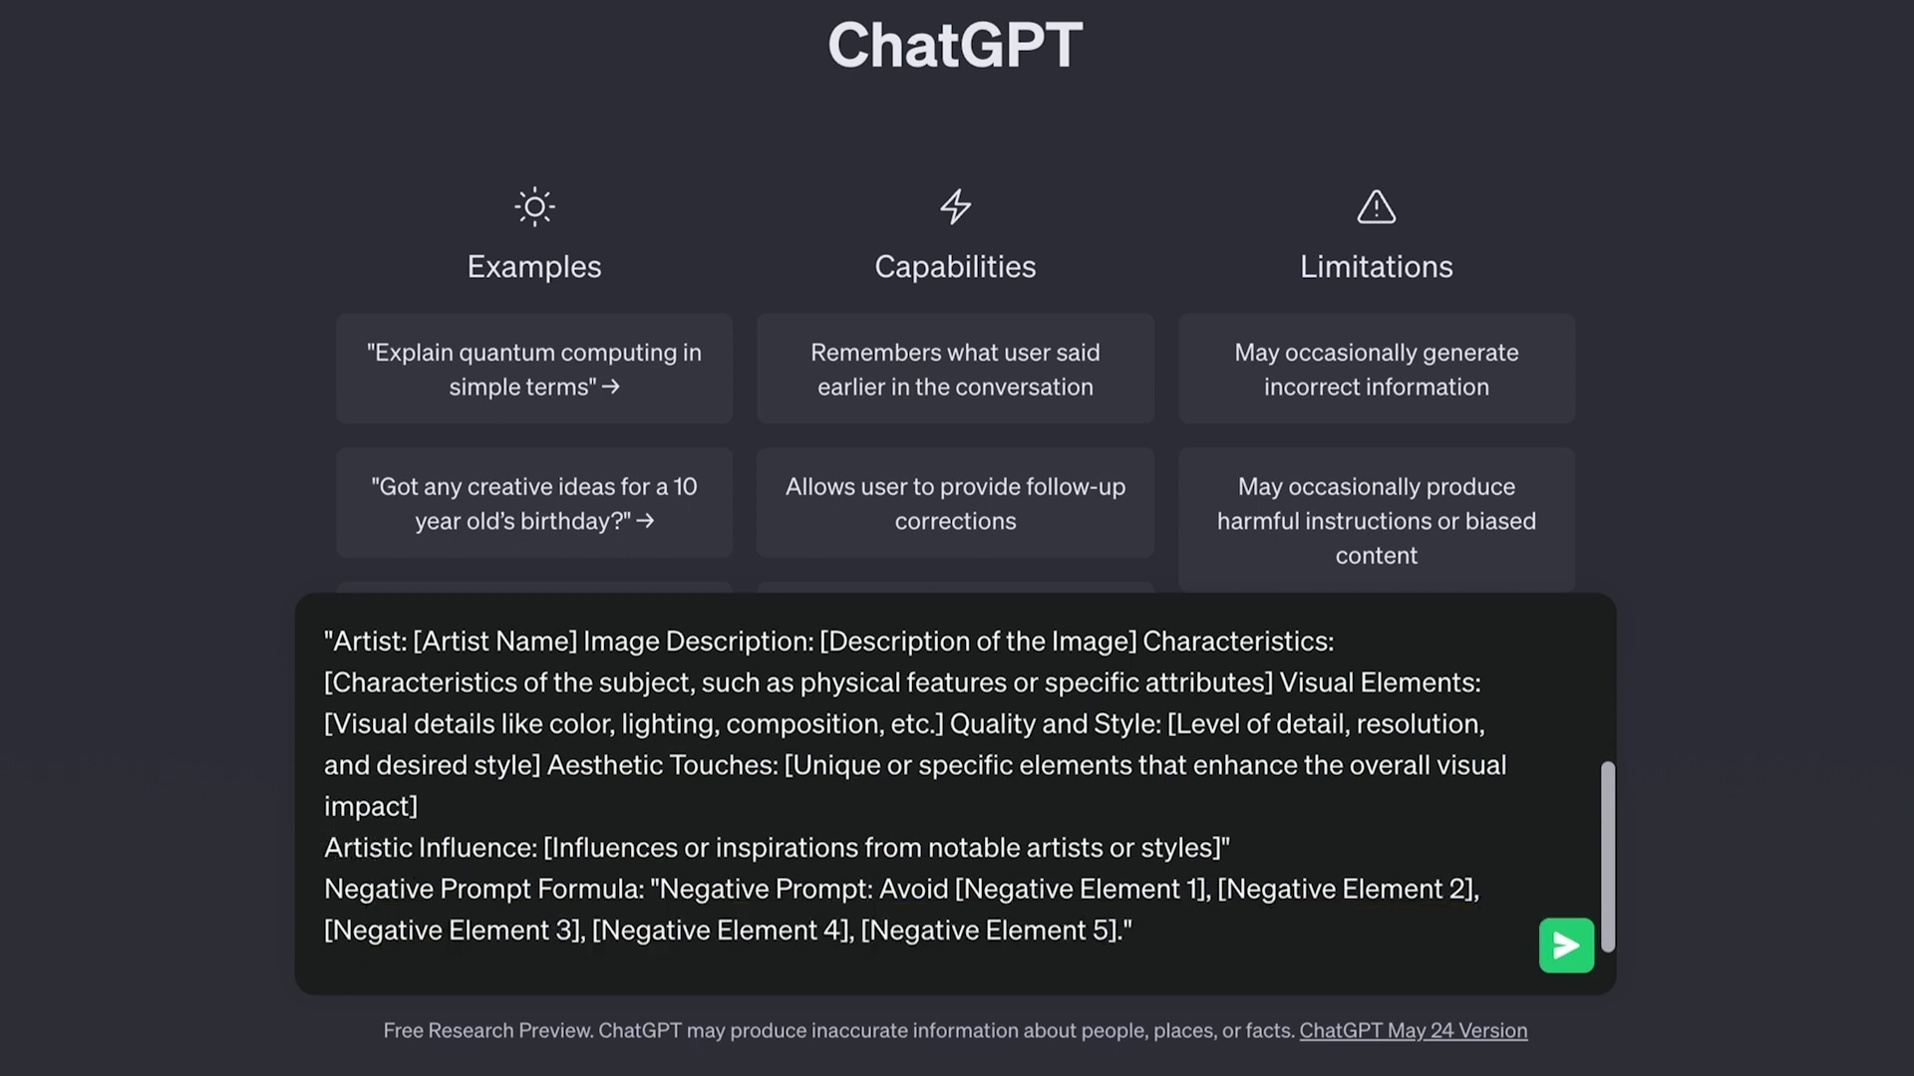
{"action": "left_click", "coordinate": [326, 848]}
{"action": "key", "text": "BackSpace"}
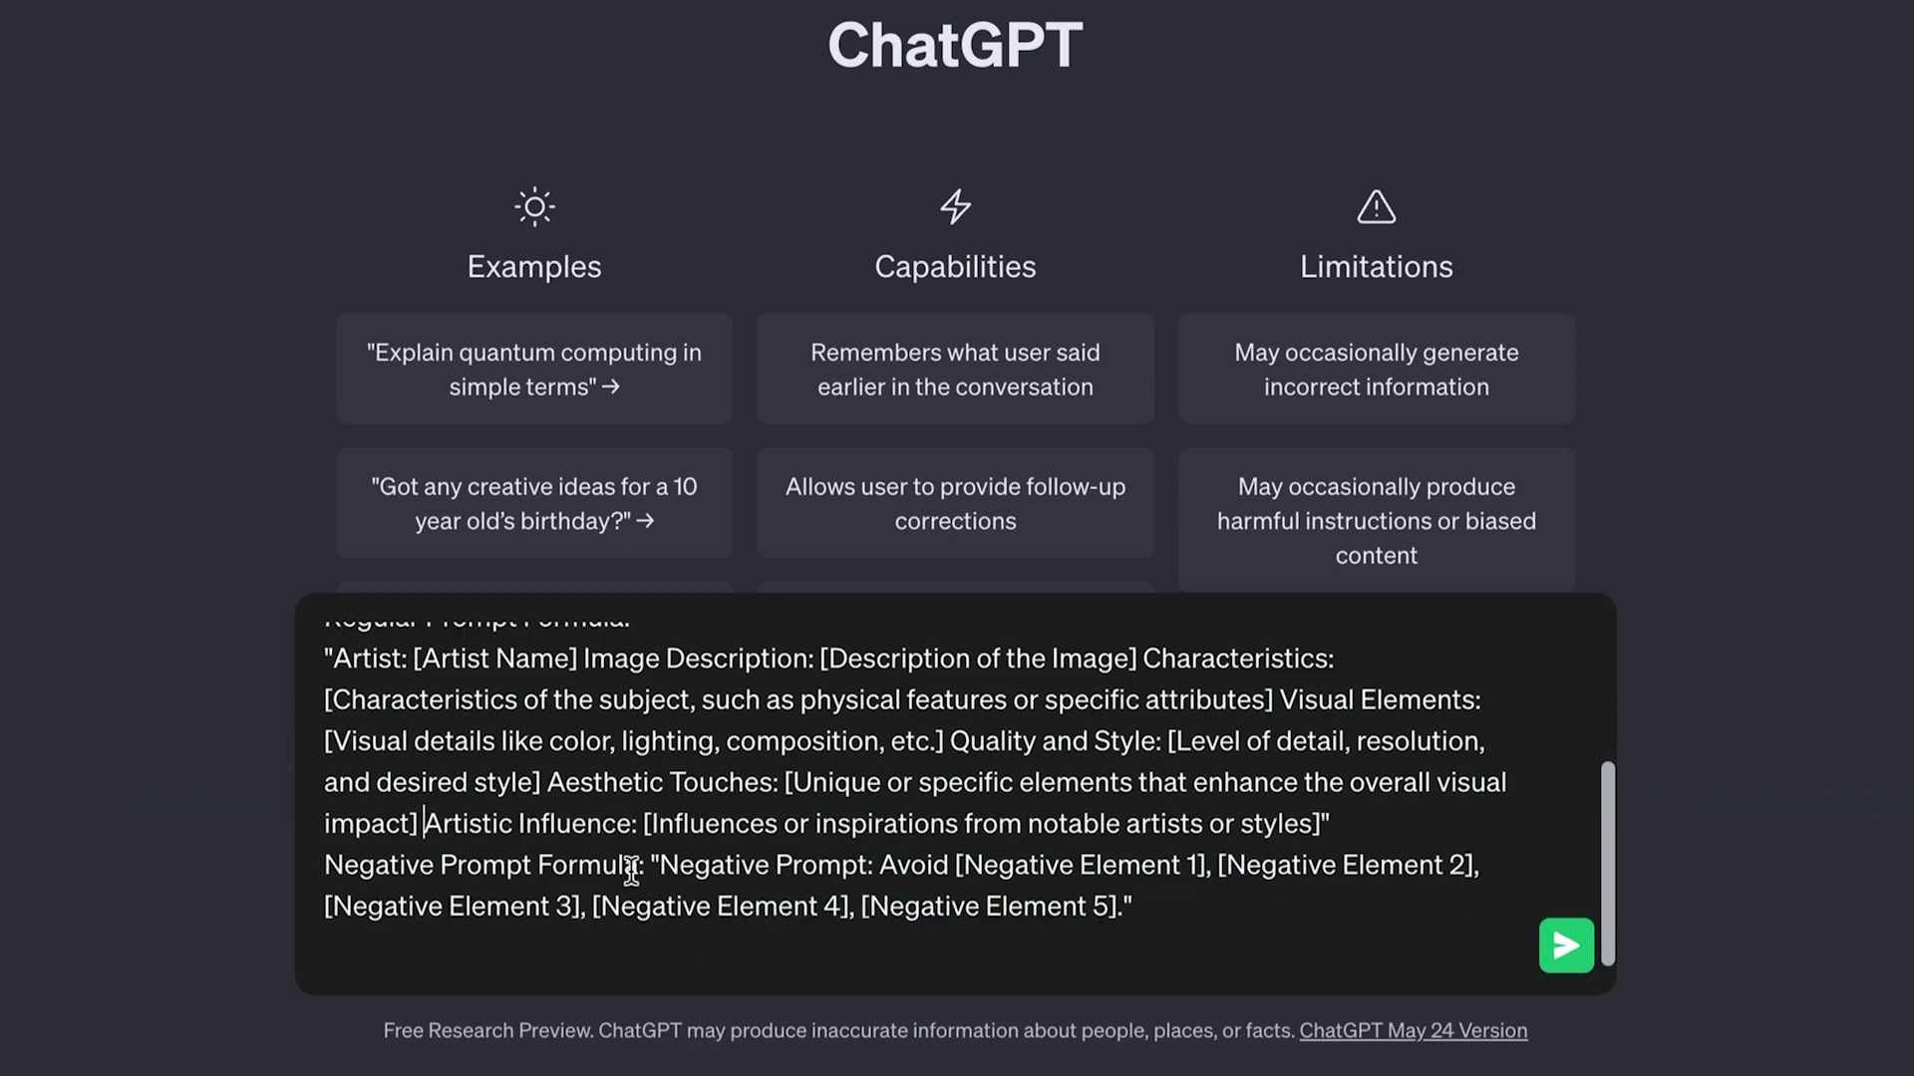
{"action": "left_click", "coordinate": [1385, 827]}
{"action": "scroll", "coordinate": [698, 807], "scroll_direction": "up", "scroll_amount": 1}
{"action": "scroll", "coordinate": [772, 788], "scroll_direction": "down", "scroll_amount": 1}
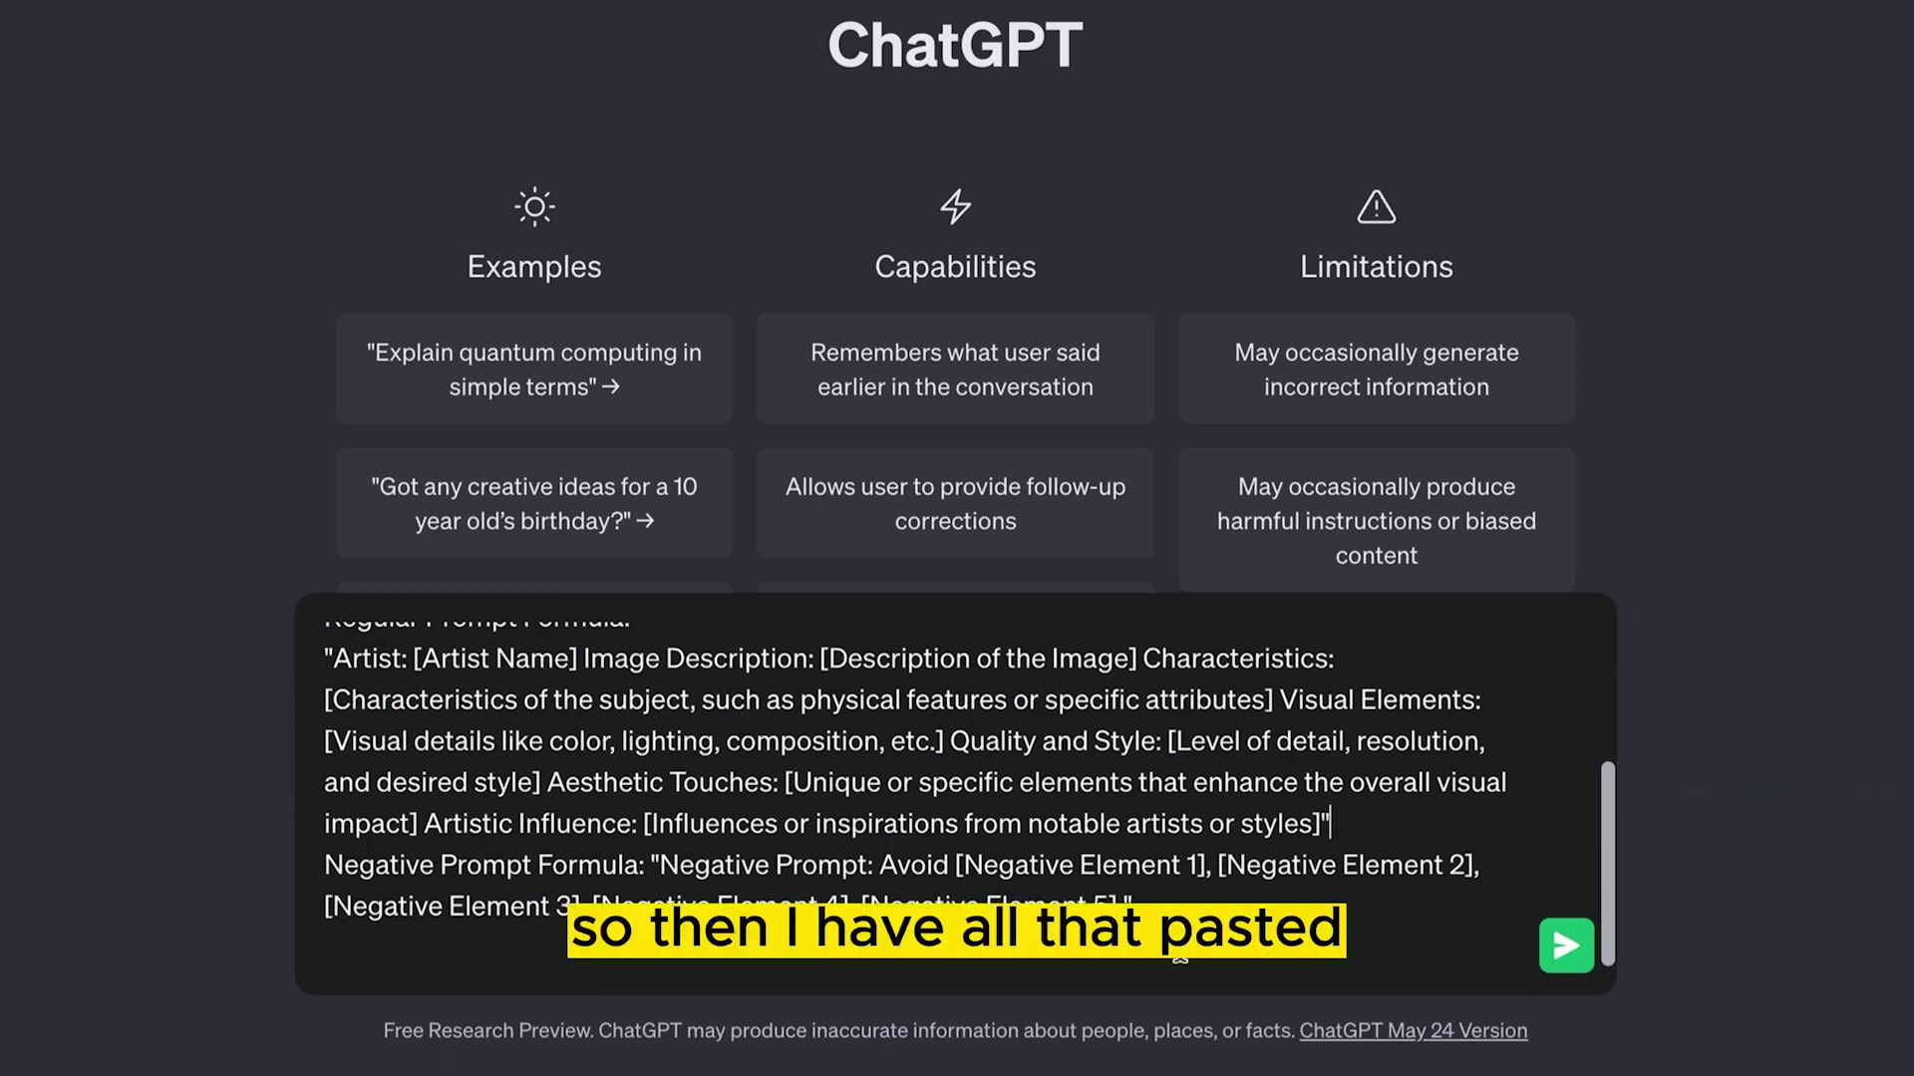
{"action": "scroll", "coordinate": [906, 837], "scroll_direction": "up", "scroll_amount": 5}
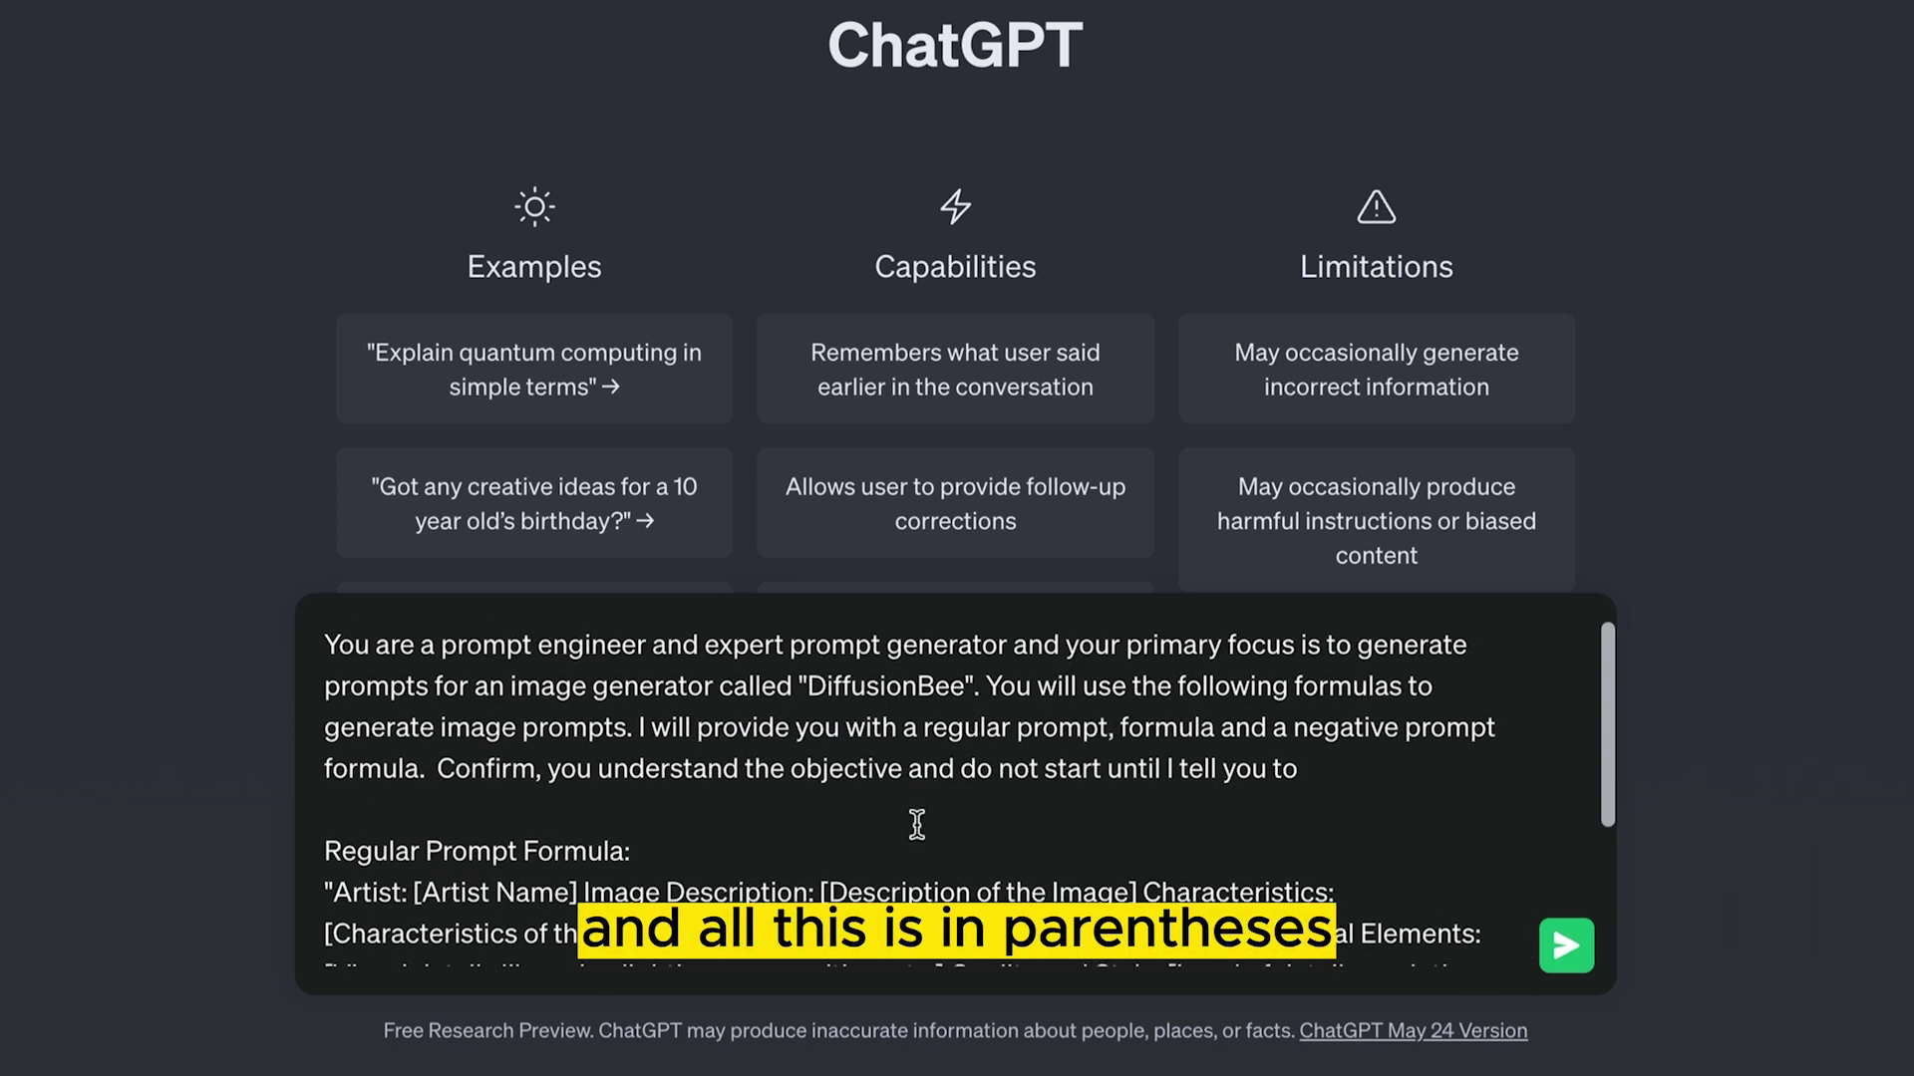
{"action": "scroll", "coordinate": [679, 658], "scroll_direction": "down", "scroll_amount": 5}
Send the prompt-engineer instructions, then paste and send the request for three improved prompts.
{"action": "left_click", "coordinate": [1563, 948]}
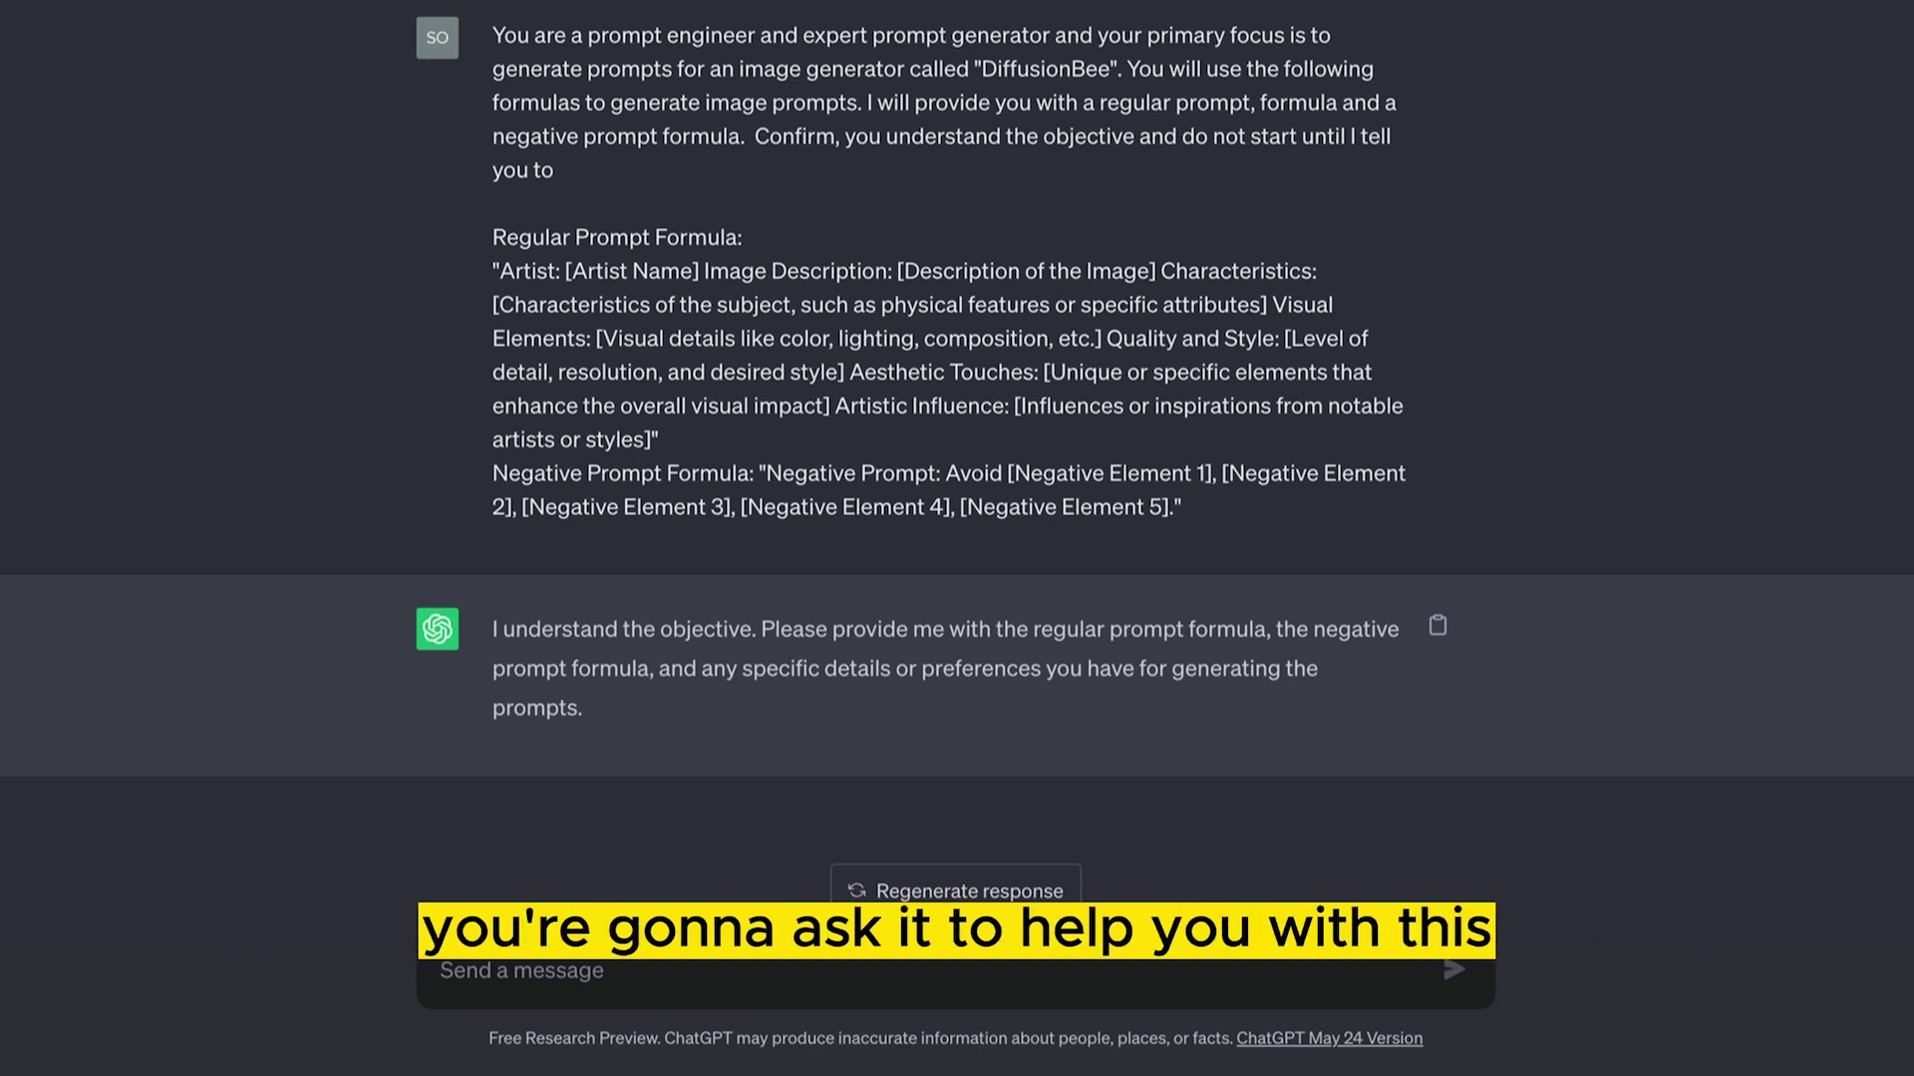
{"action": "type", "text": "help me write 3 prompts  the prompt i have so far is \"a cartoon version of Britney Spears\""}
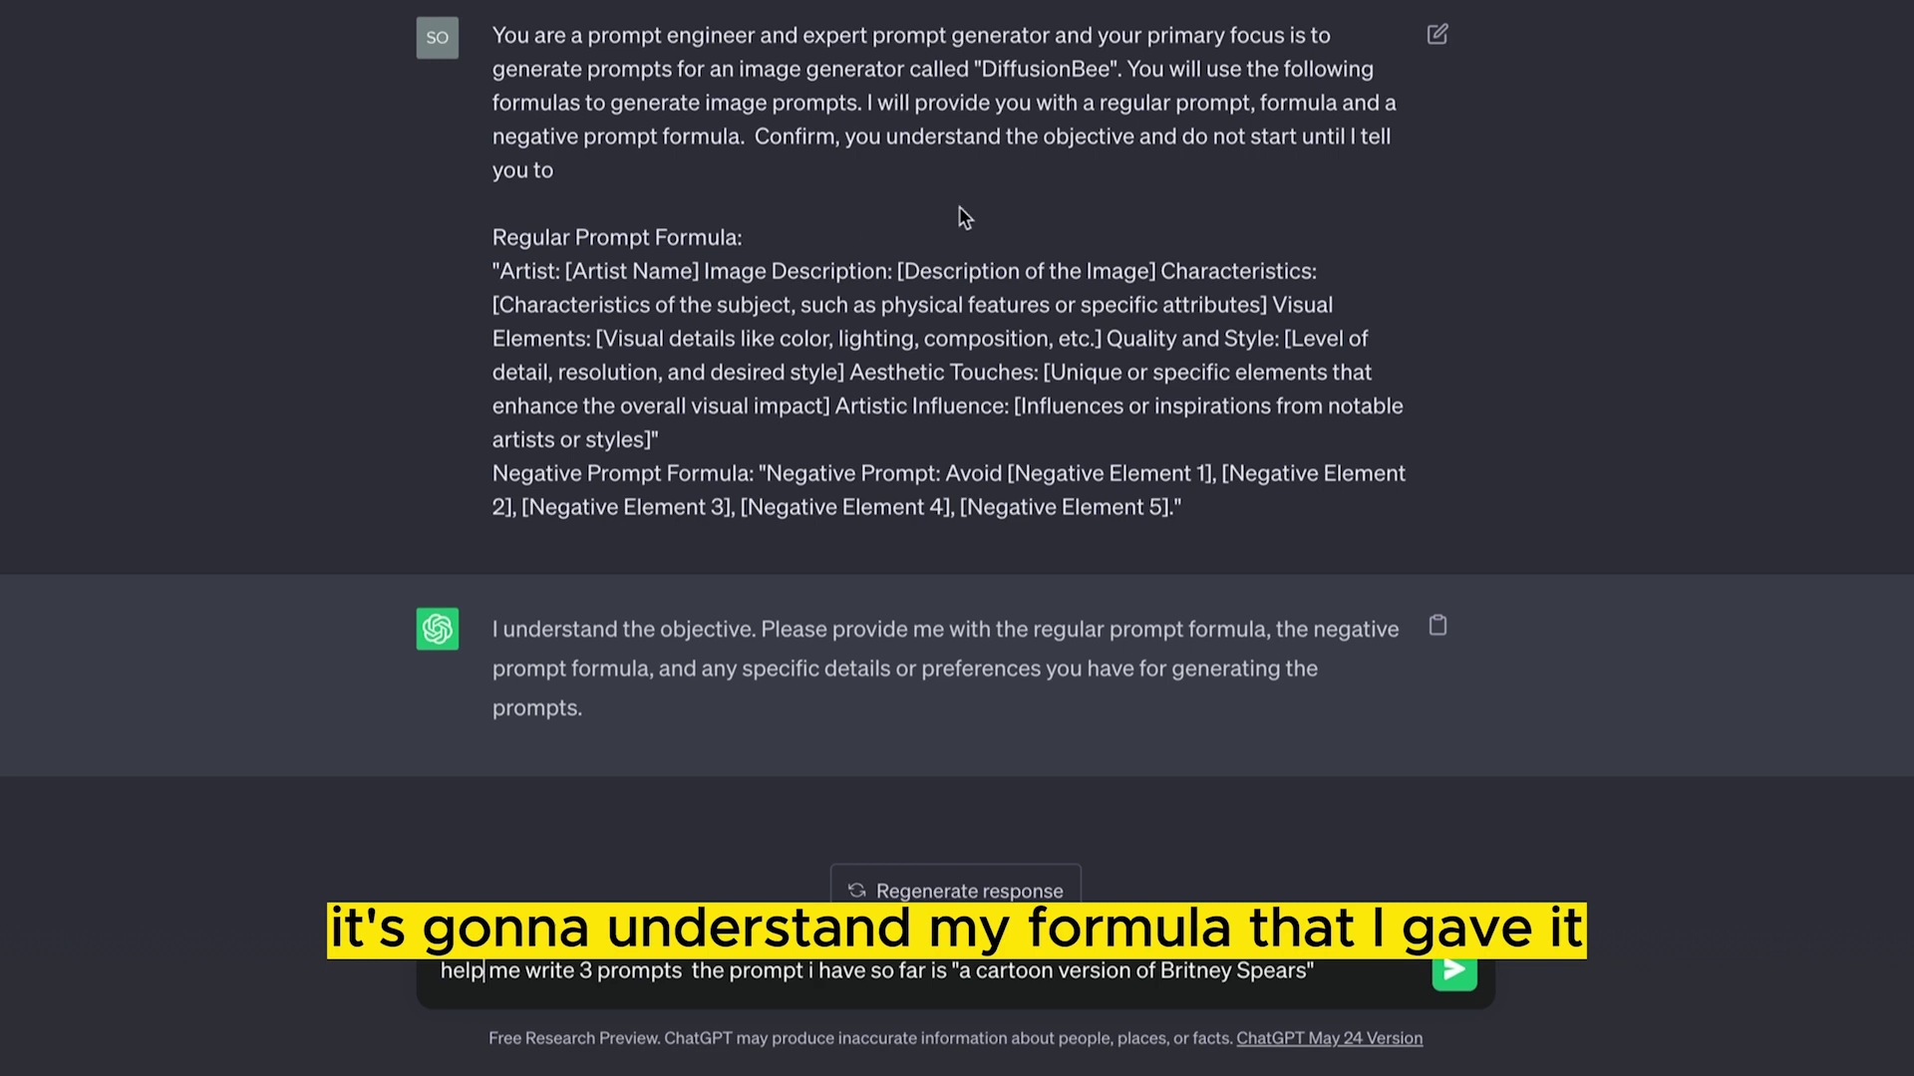
{"action": "left_click", "coordinate": [1452, 974]}
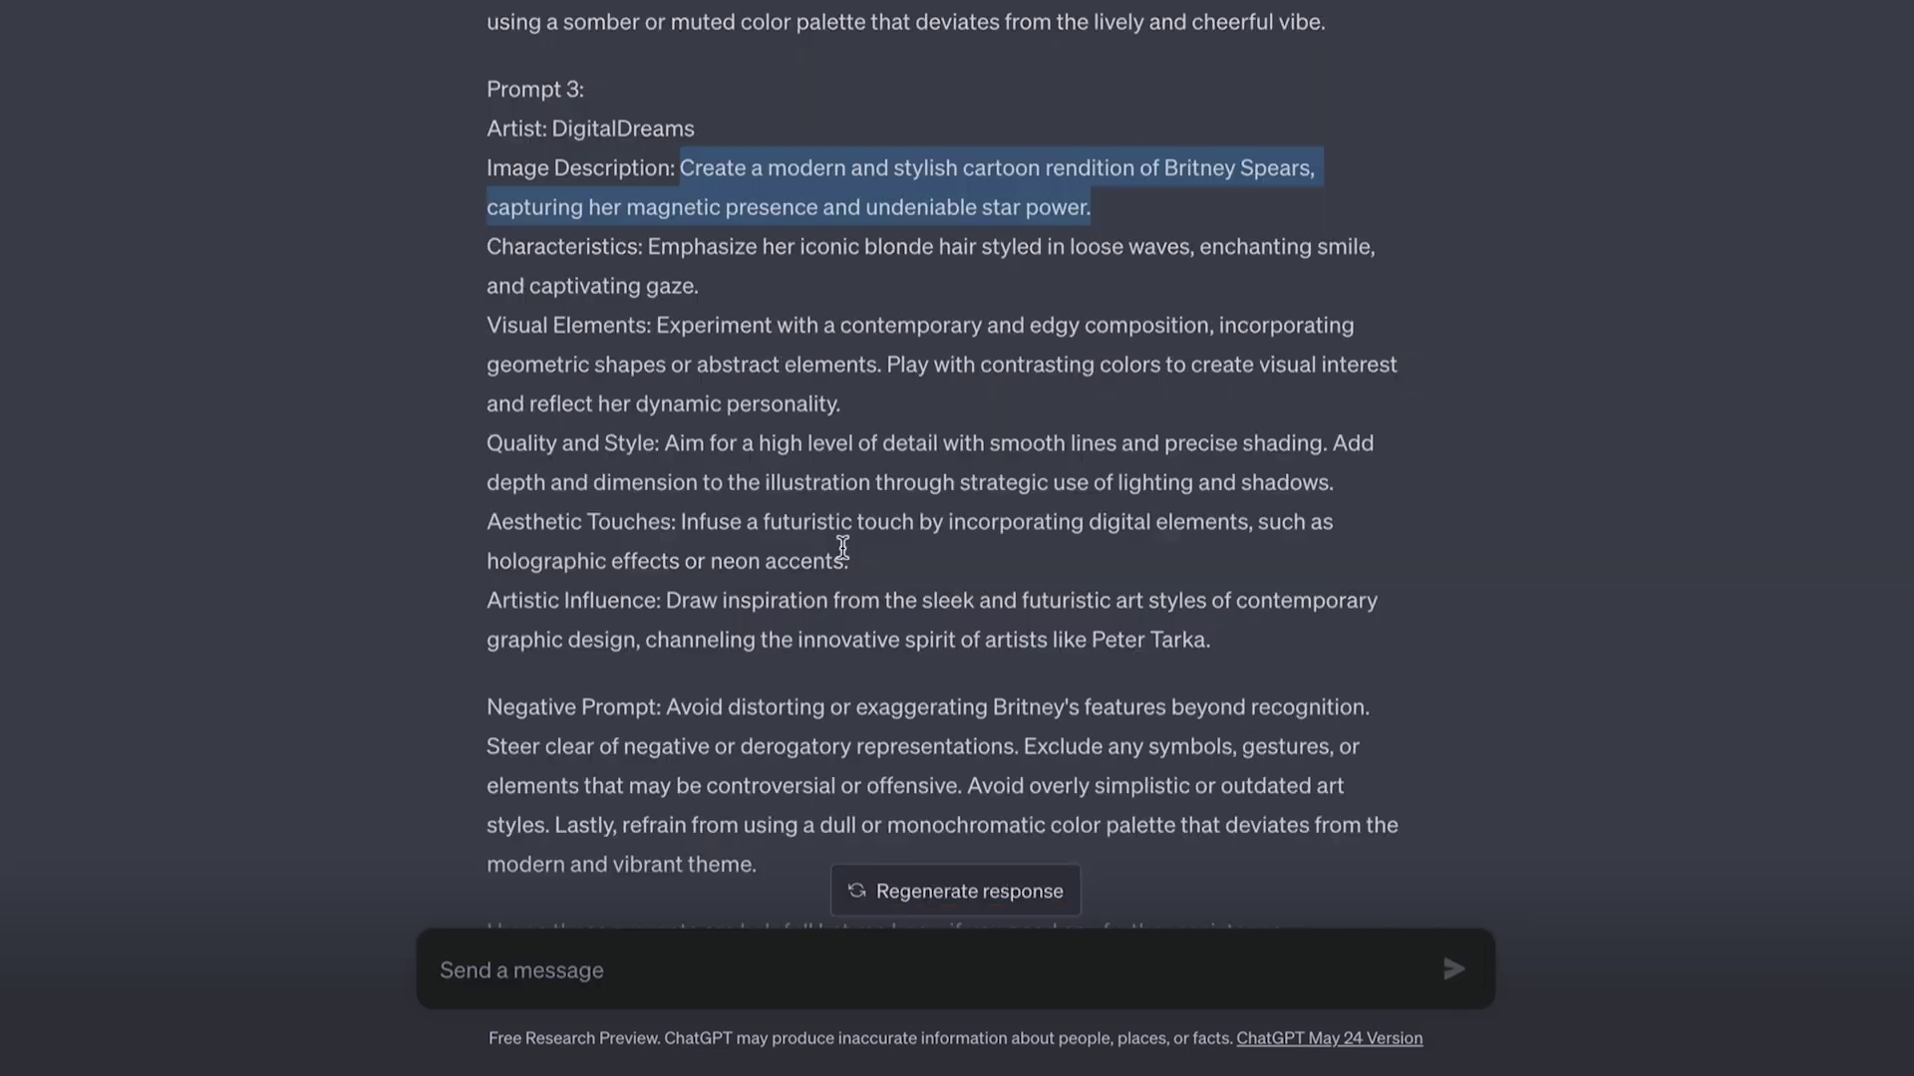
Select Prompt 3's text from Image Description through Artistic Influence in ChatGPT's reply.
{"action": "left_click", "coordinate": [737, 333]}
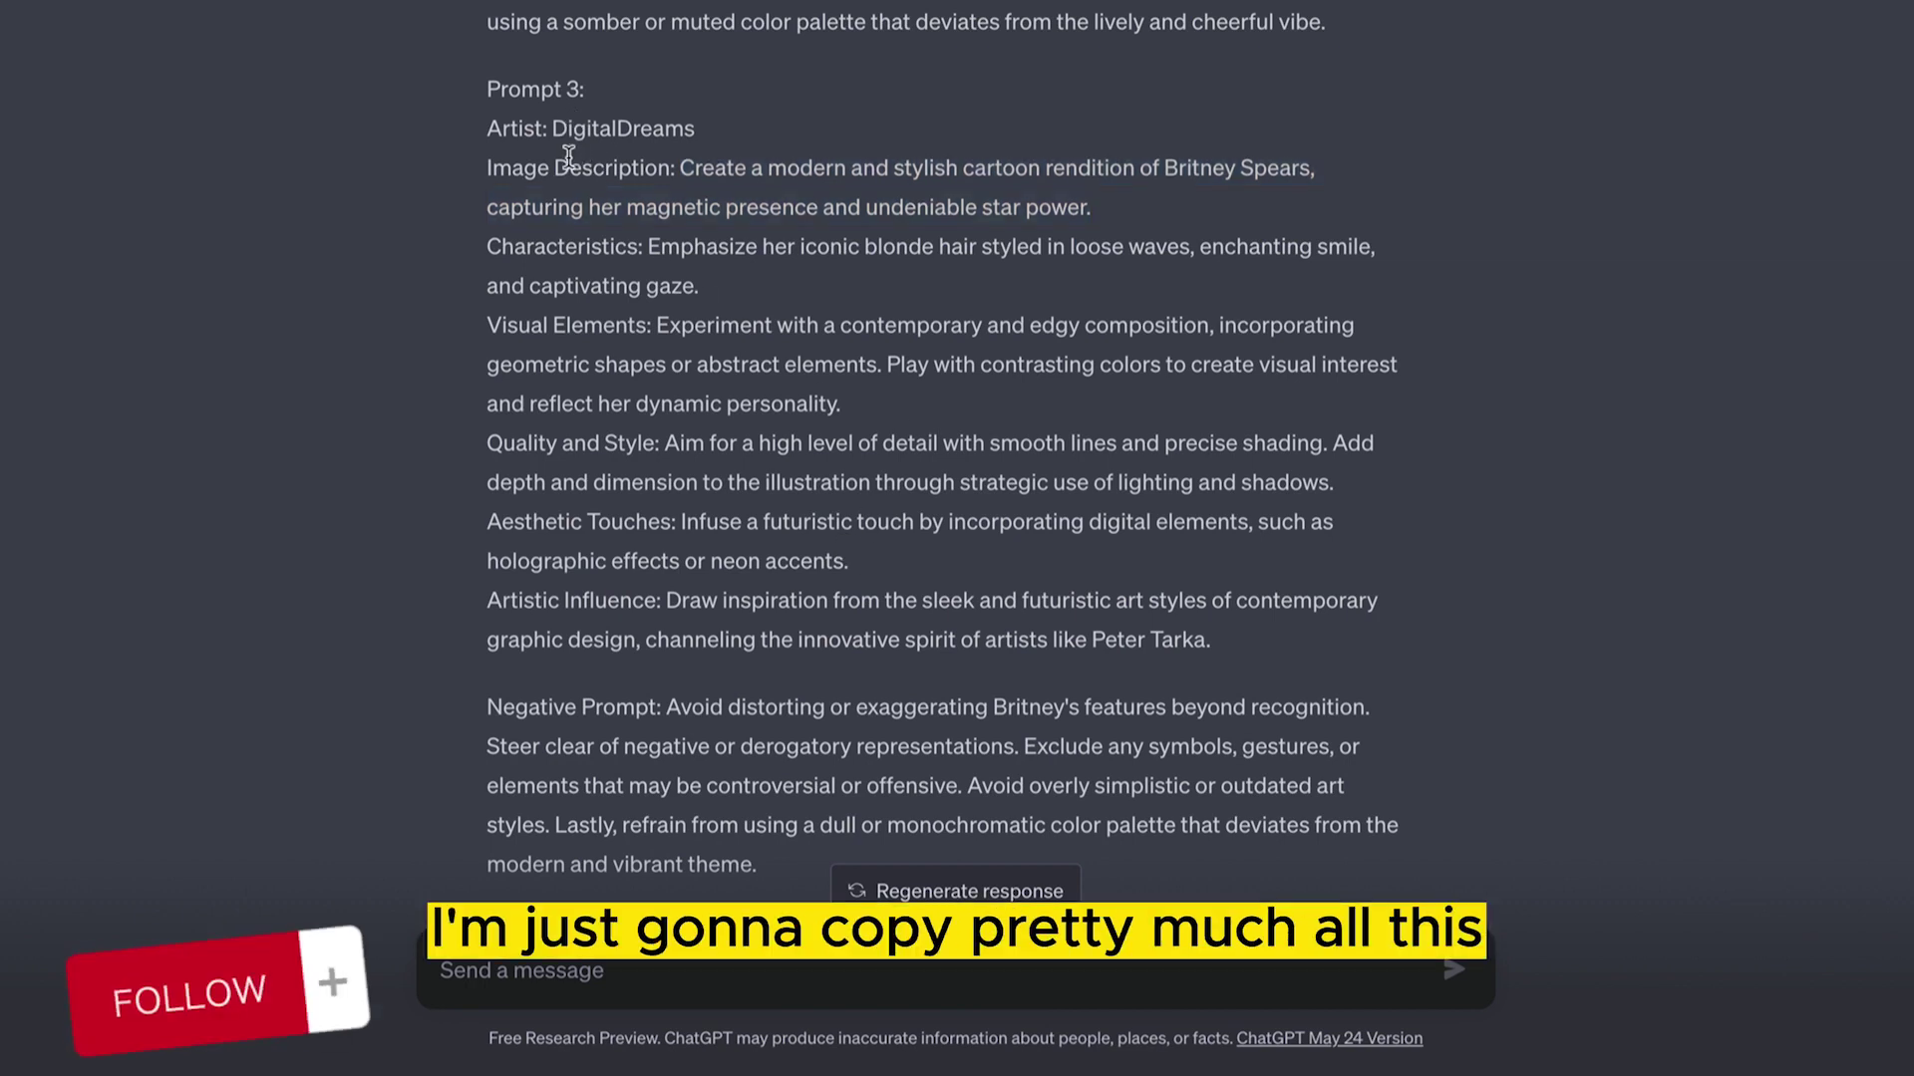
{"action": "left_click_drag", "start_coordinate": [680, 168], "coordinate": [1284, 493]}
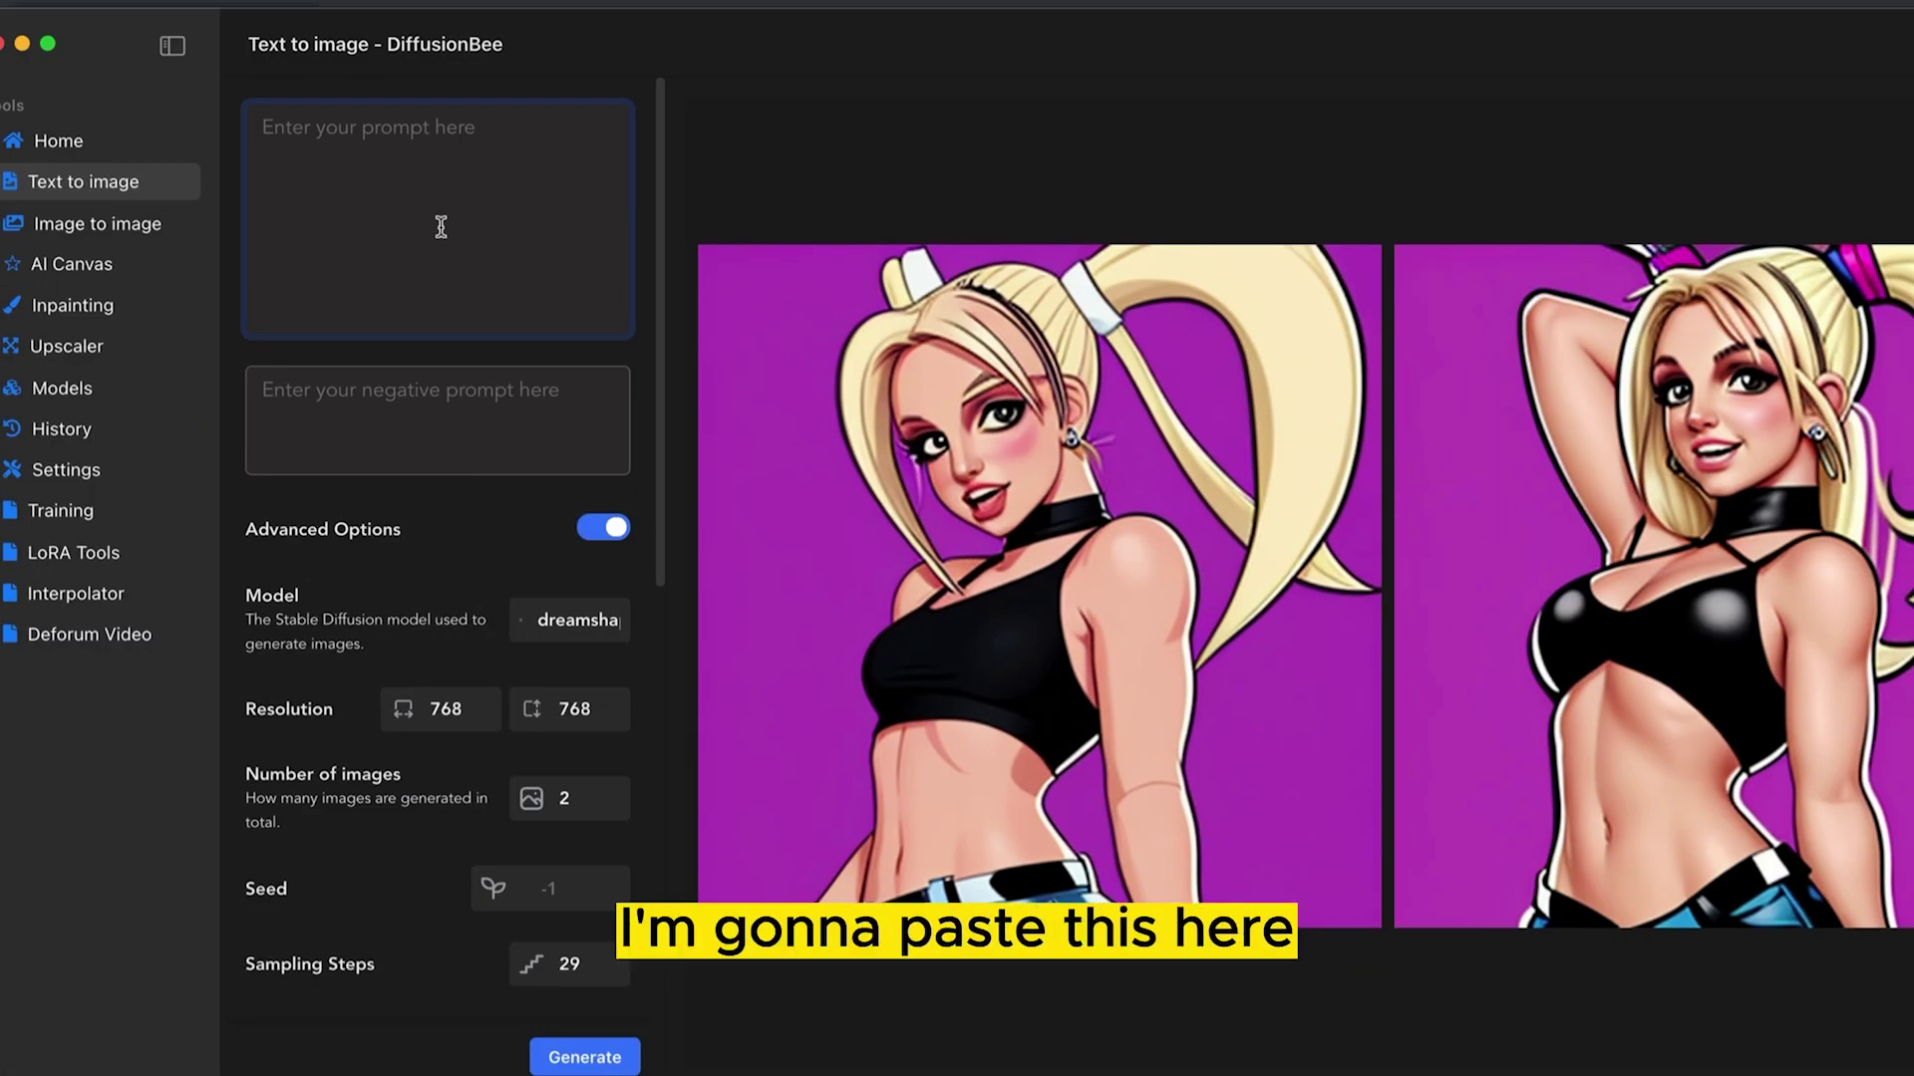
Paste the copied Prompt 3 into DiffusionBee's prompt field and review the text.
{"action": "key", "text": "super+v"}
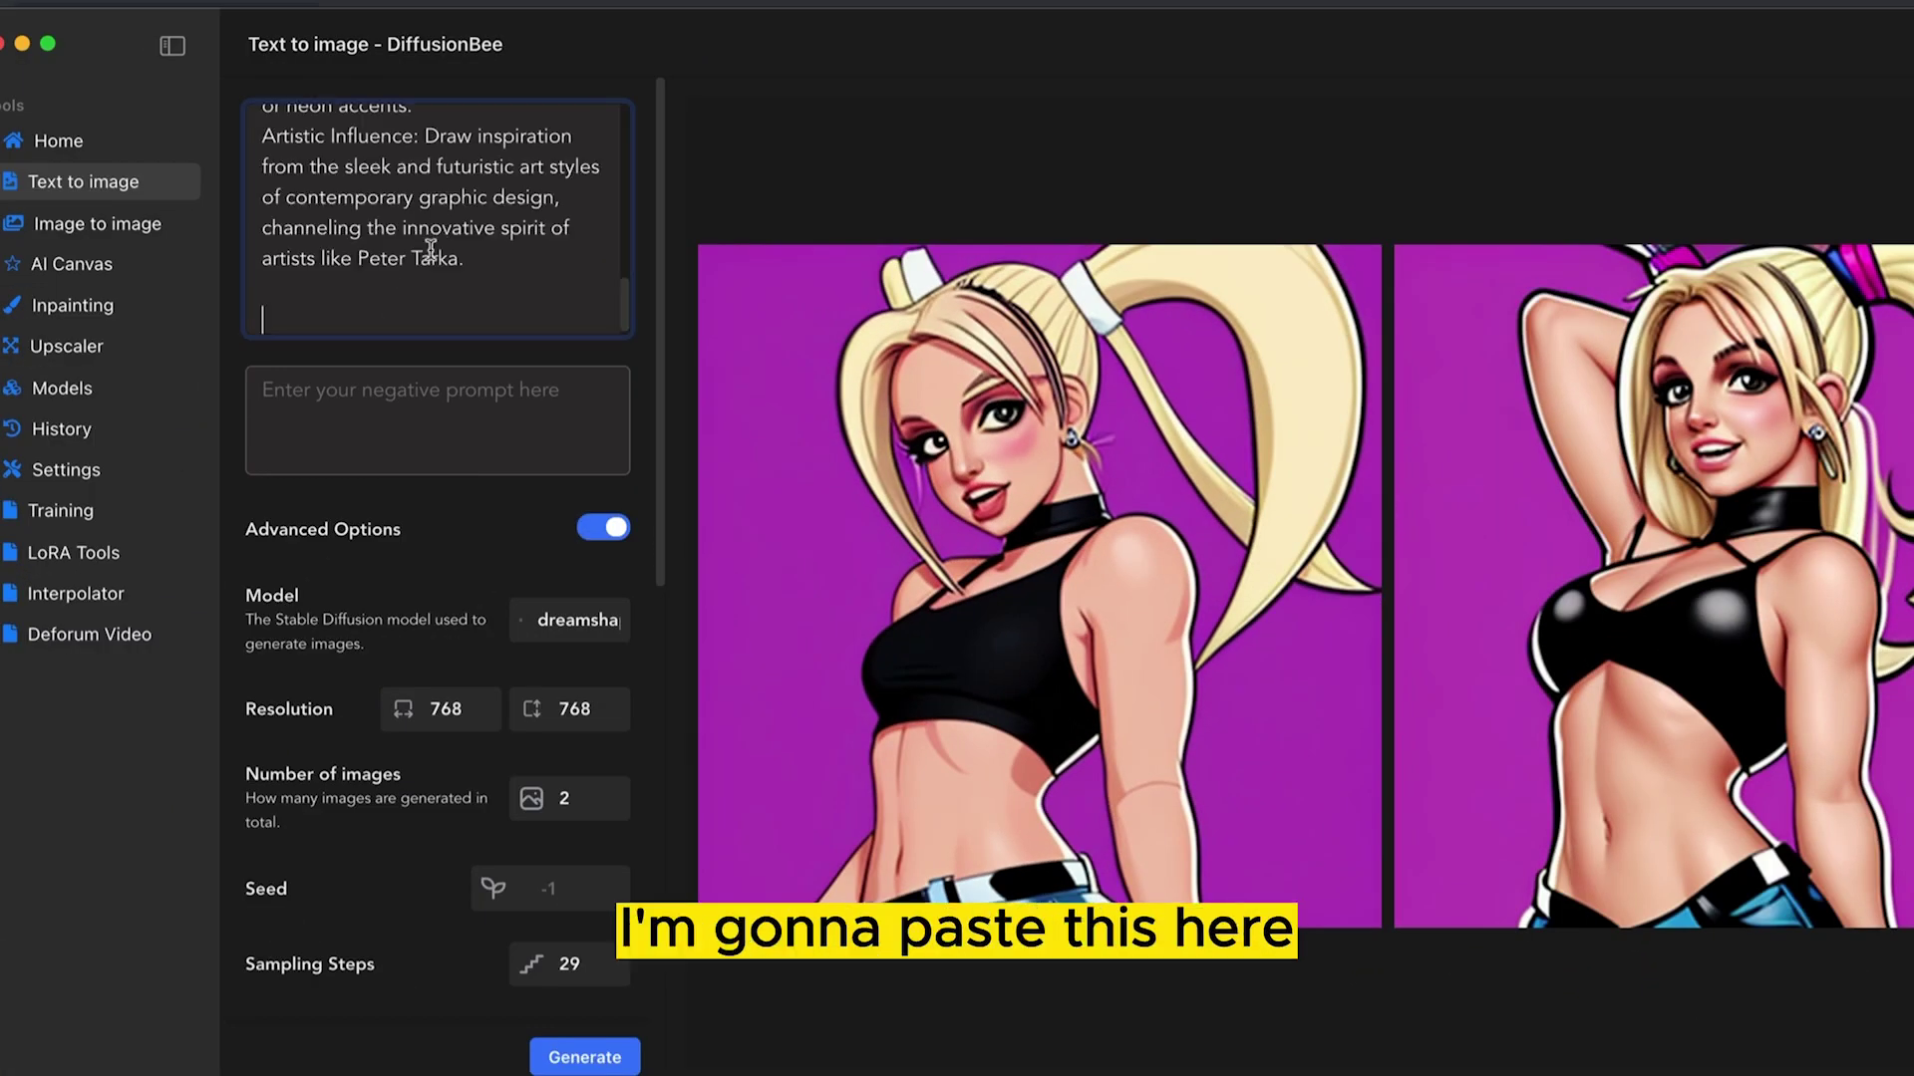
{"action": "scroll", "coordinate": [433, 239], "scroll_direction": "up", "scroll_amount": 5}
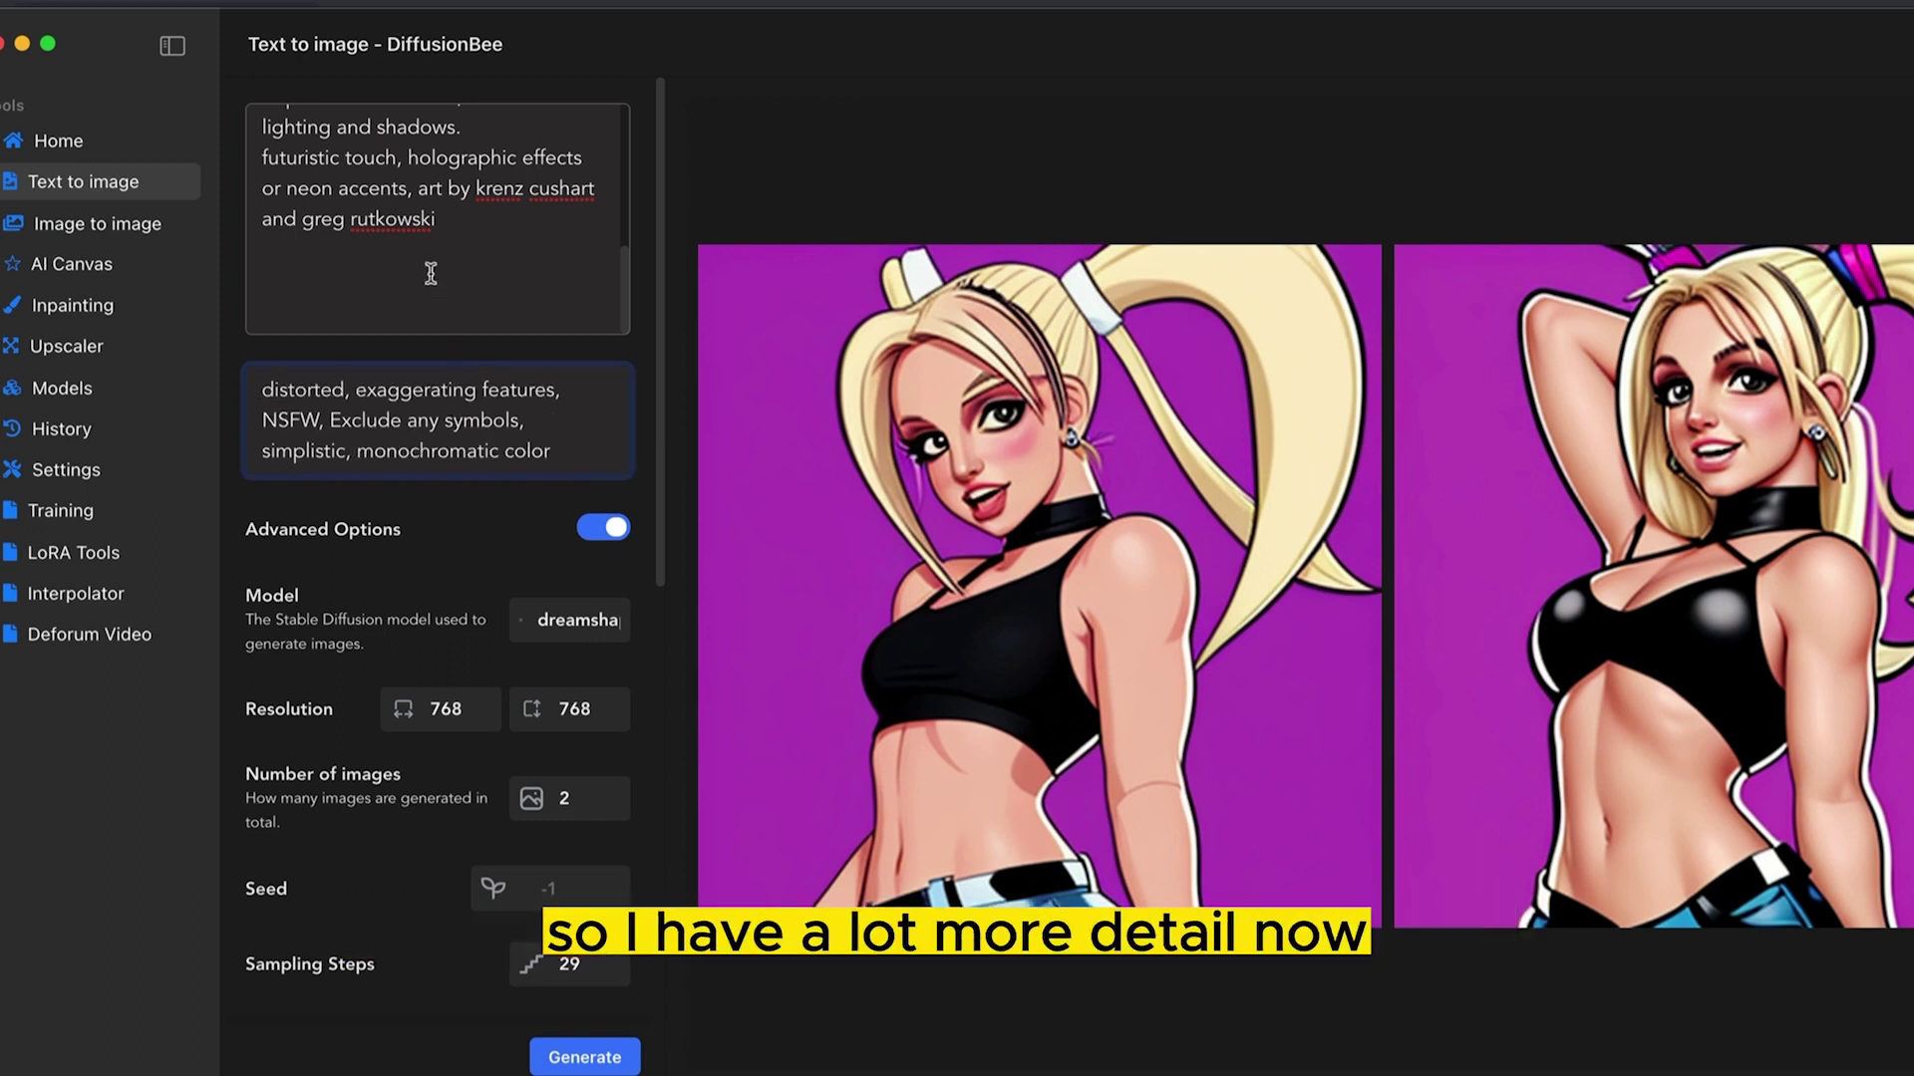
{"action": "scroll", "coordinate": [431, 269], "scroll_direction": "up", "scroll_amount": 10}
{"action": "scroll", "coordinate": [444, 440], "scroll_direction": "down", "scroll_amount": 4}
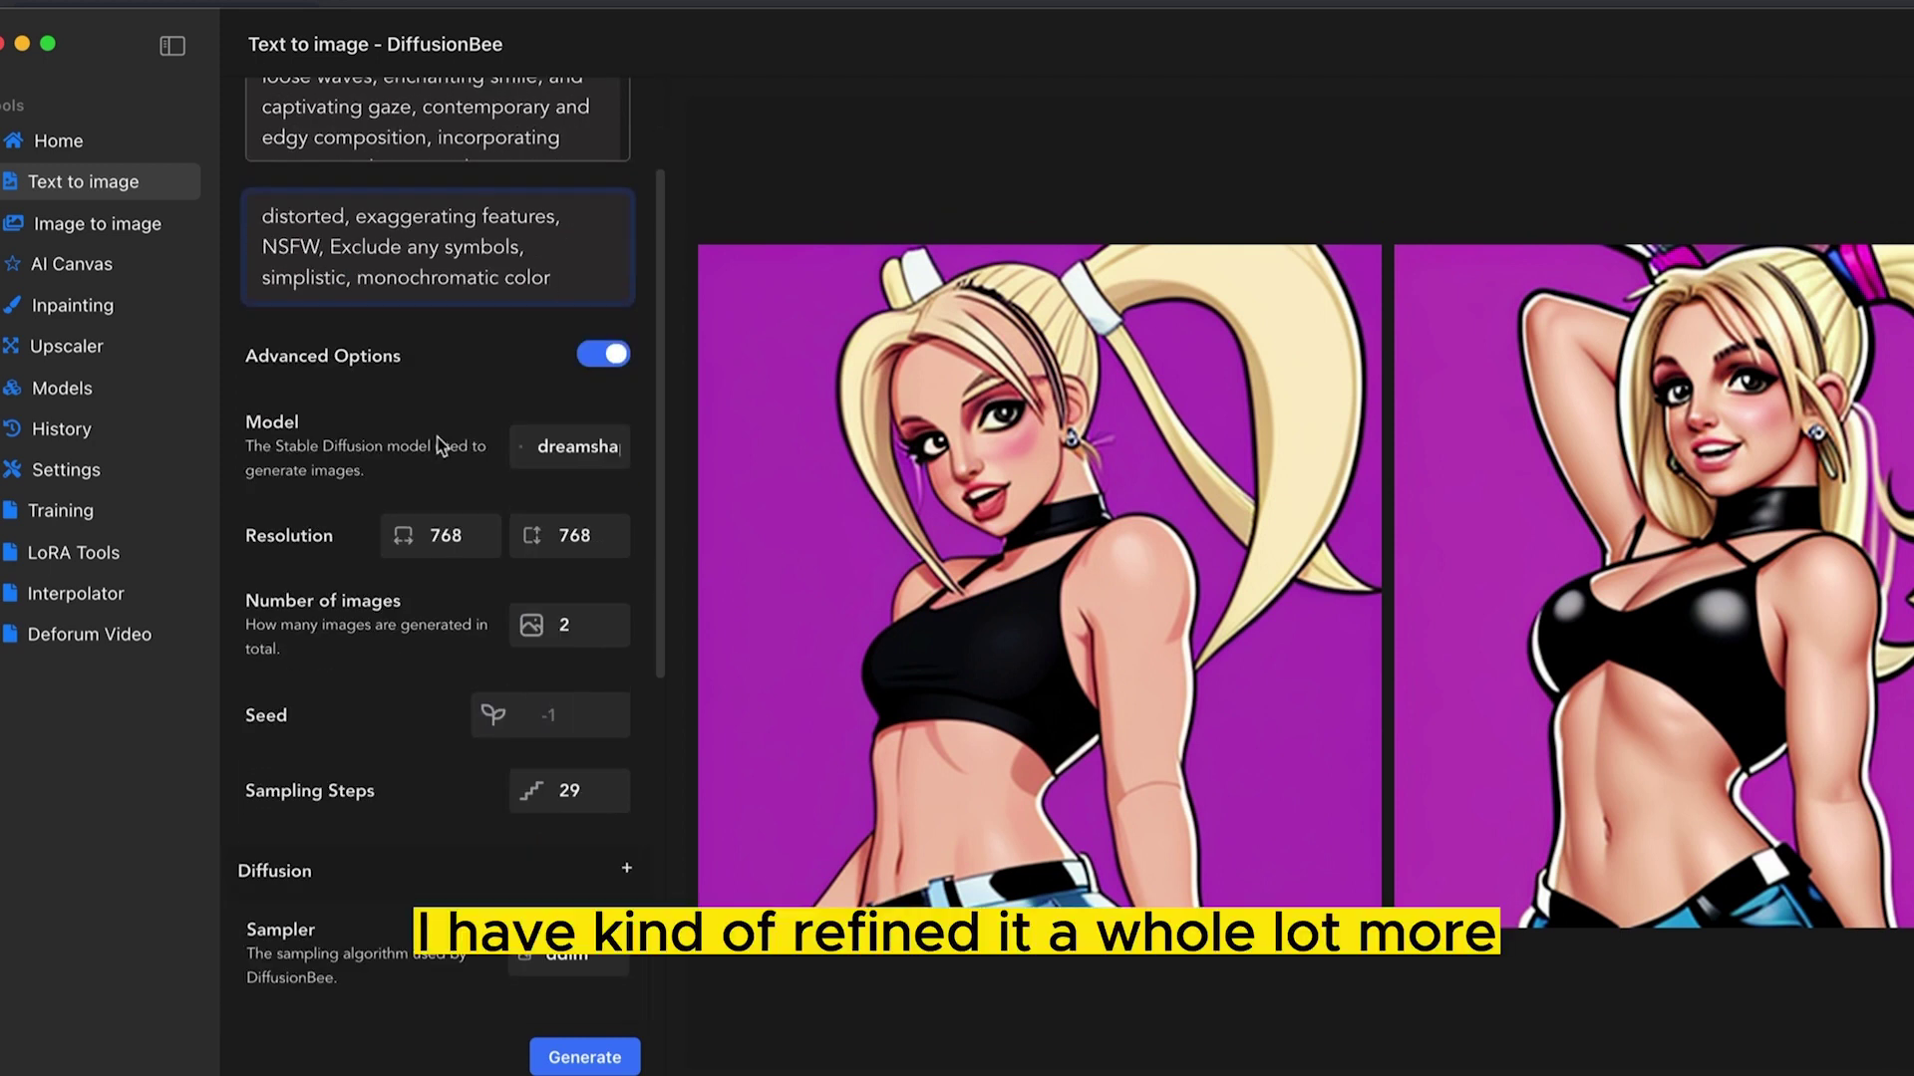
{"action": "scroll", "coordinate": [468, 379], "scroll_direction": "up", "scroll_amount": 4}
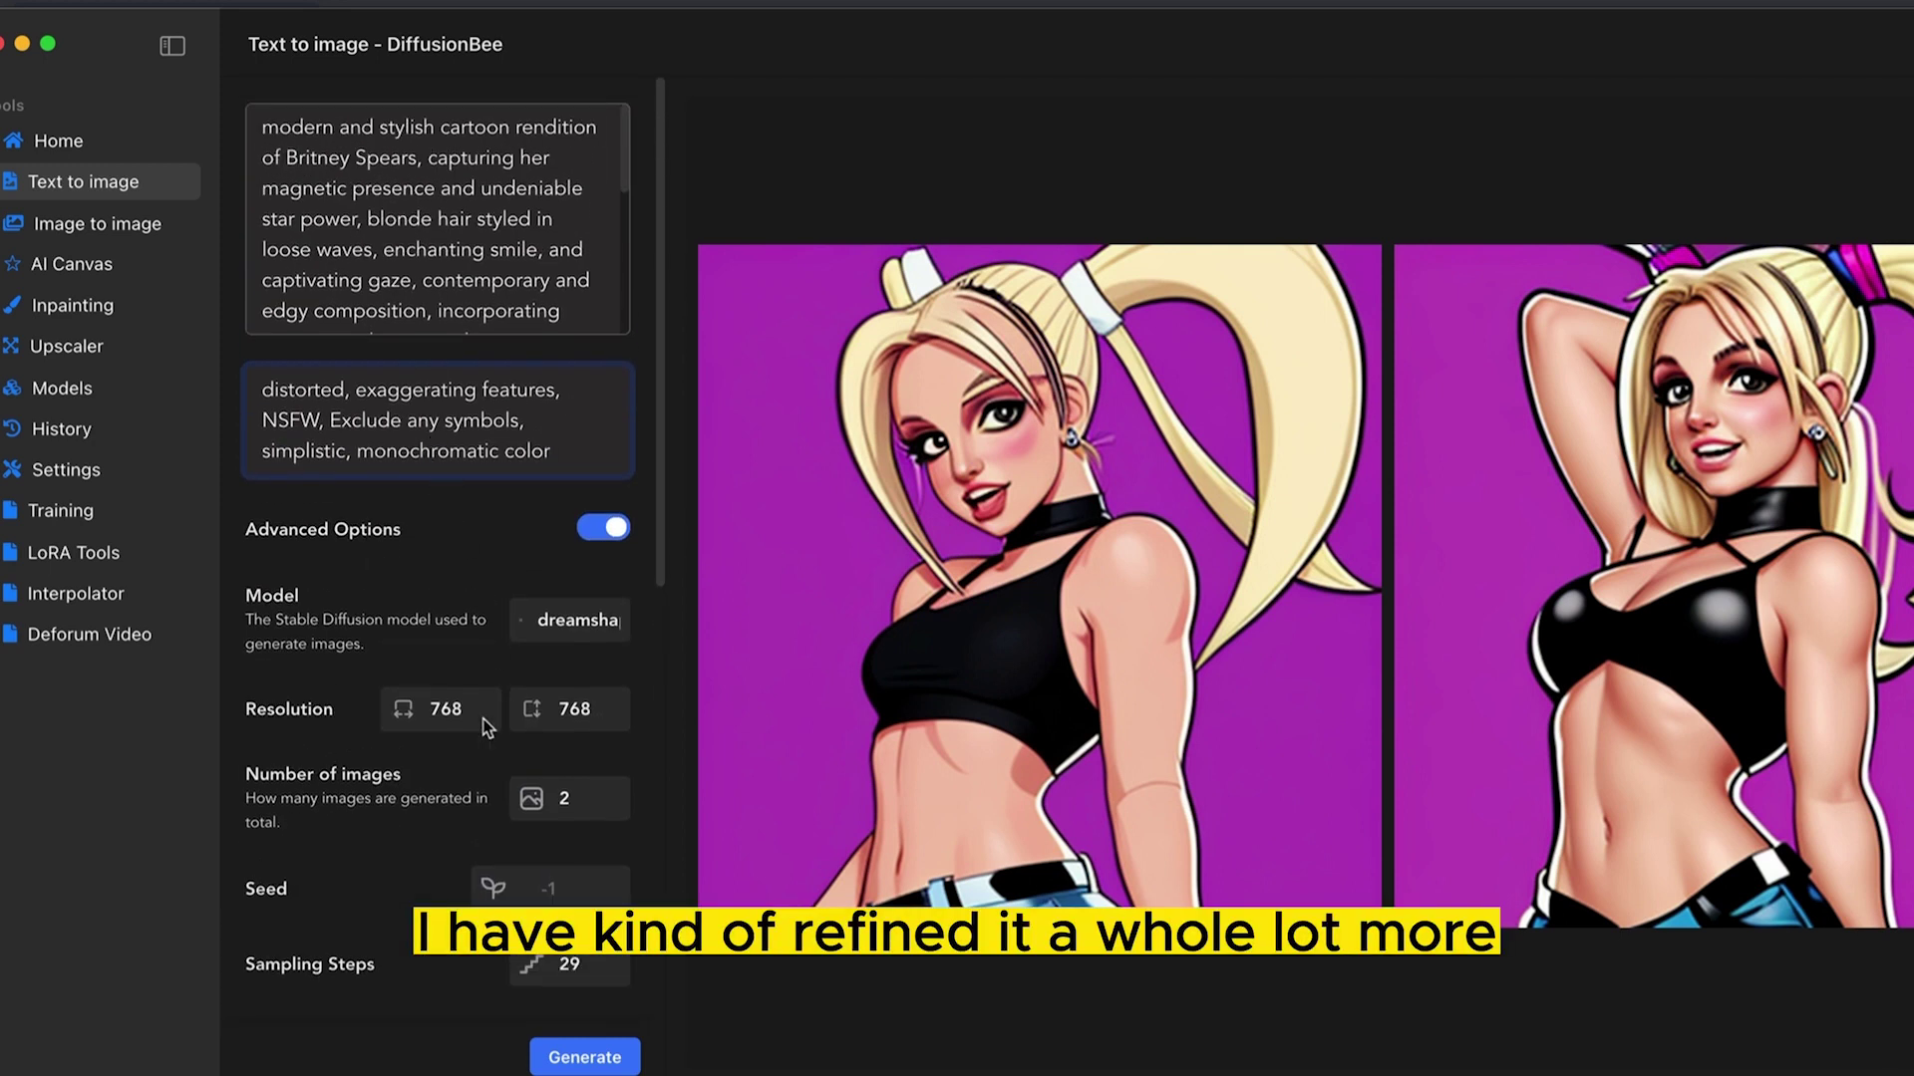
{"action": "mouse_move", "coordinate": [911, 568]}
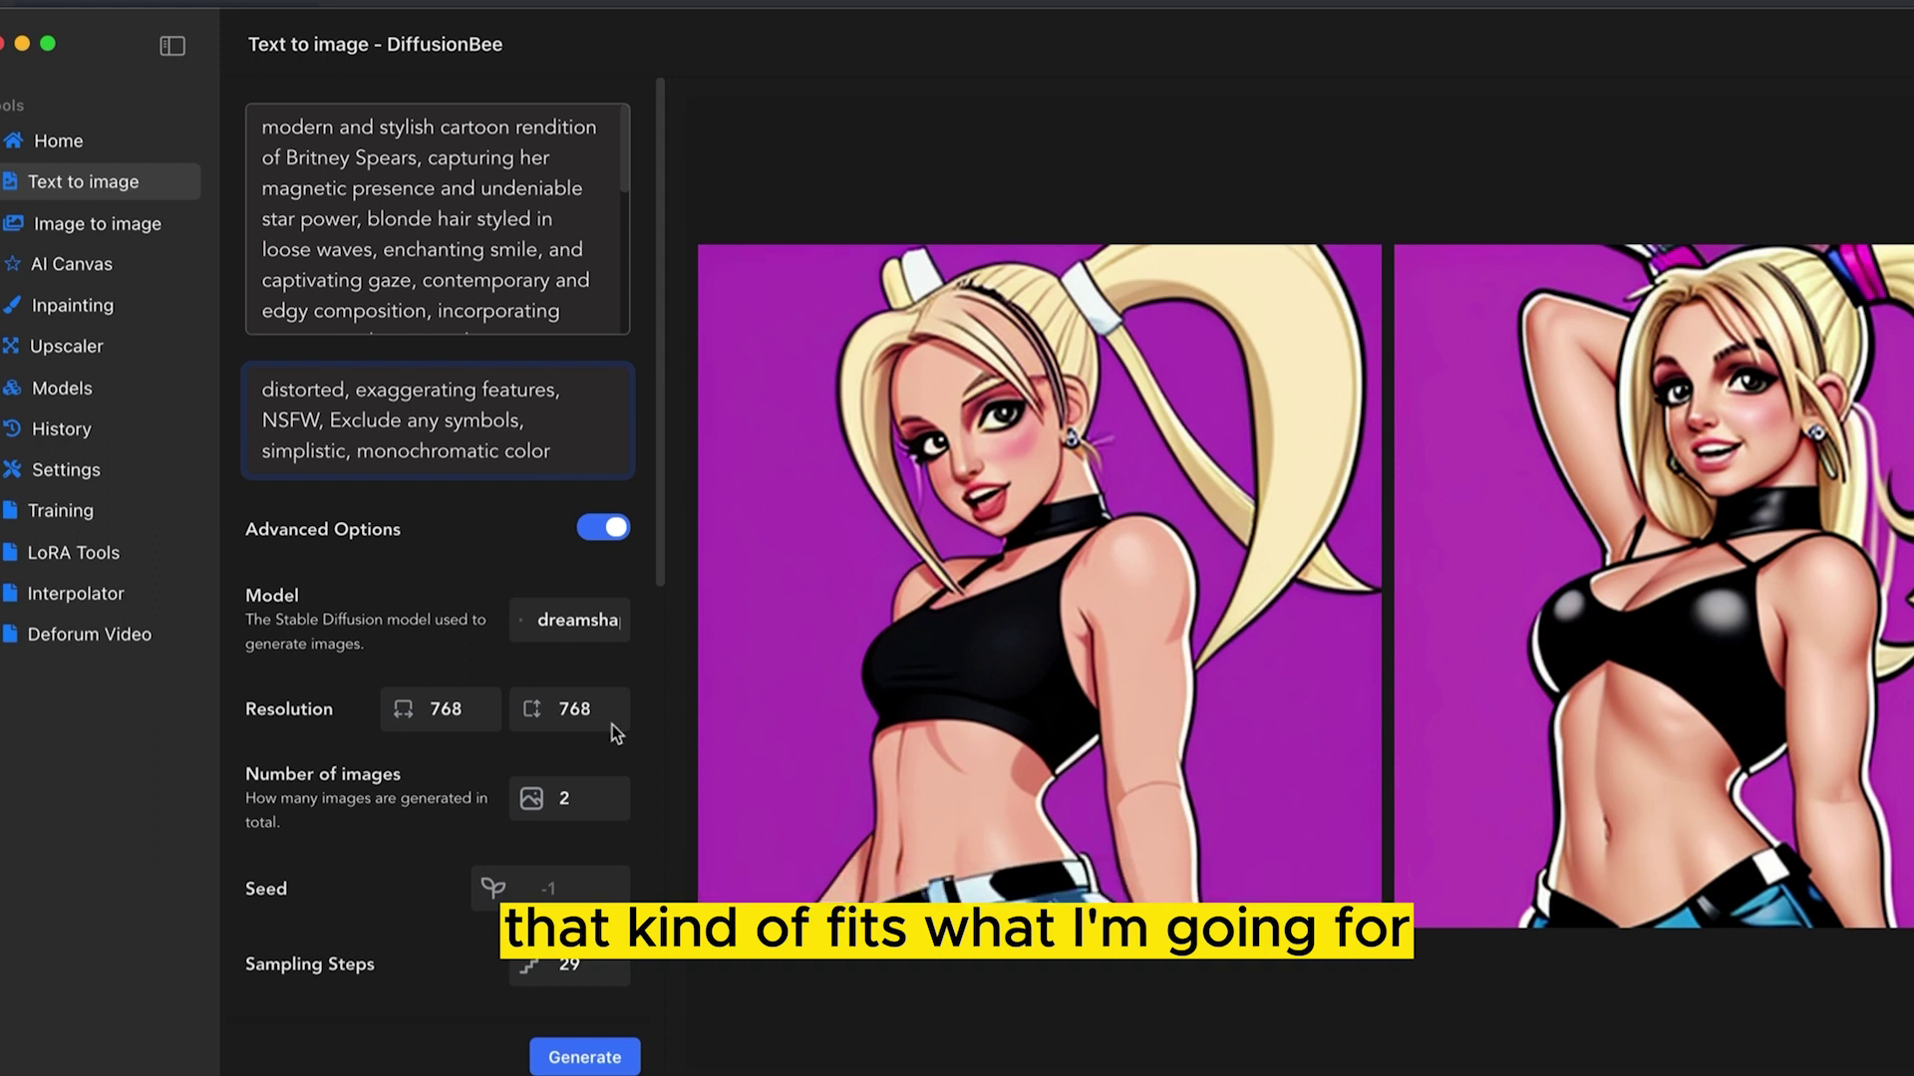
Generate images from the refined prompt and switch the sampler to k_euler.
{"action": "left_click", "coordinate": [590, 1047]}
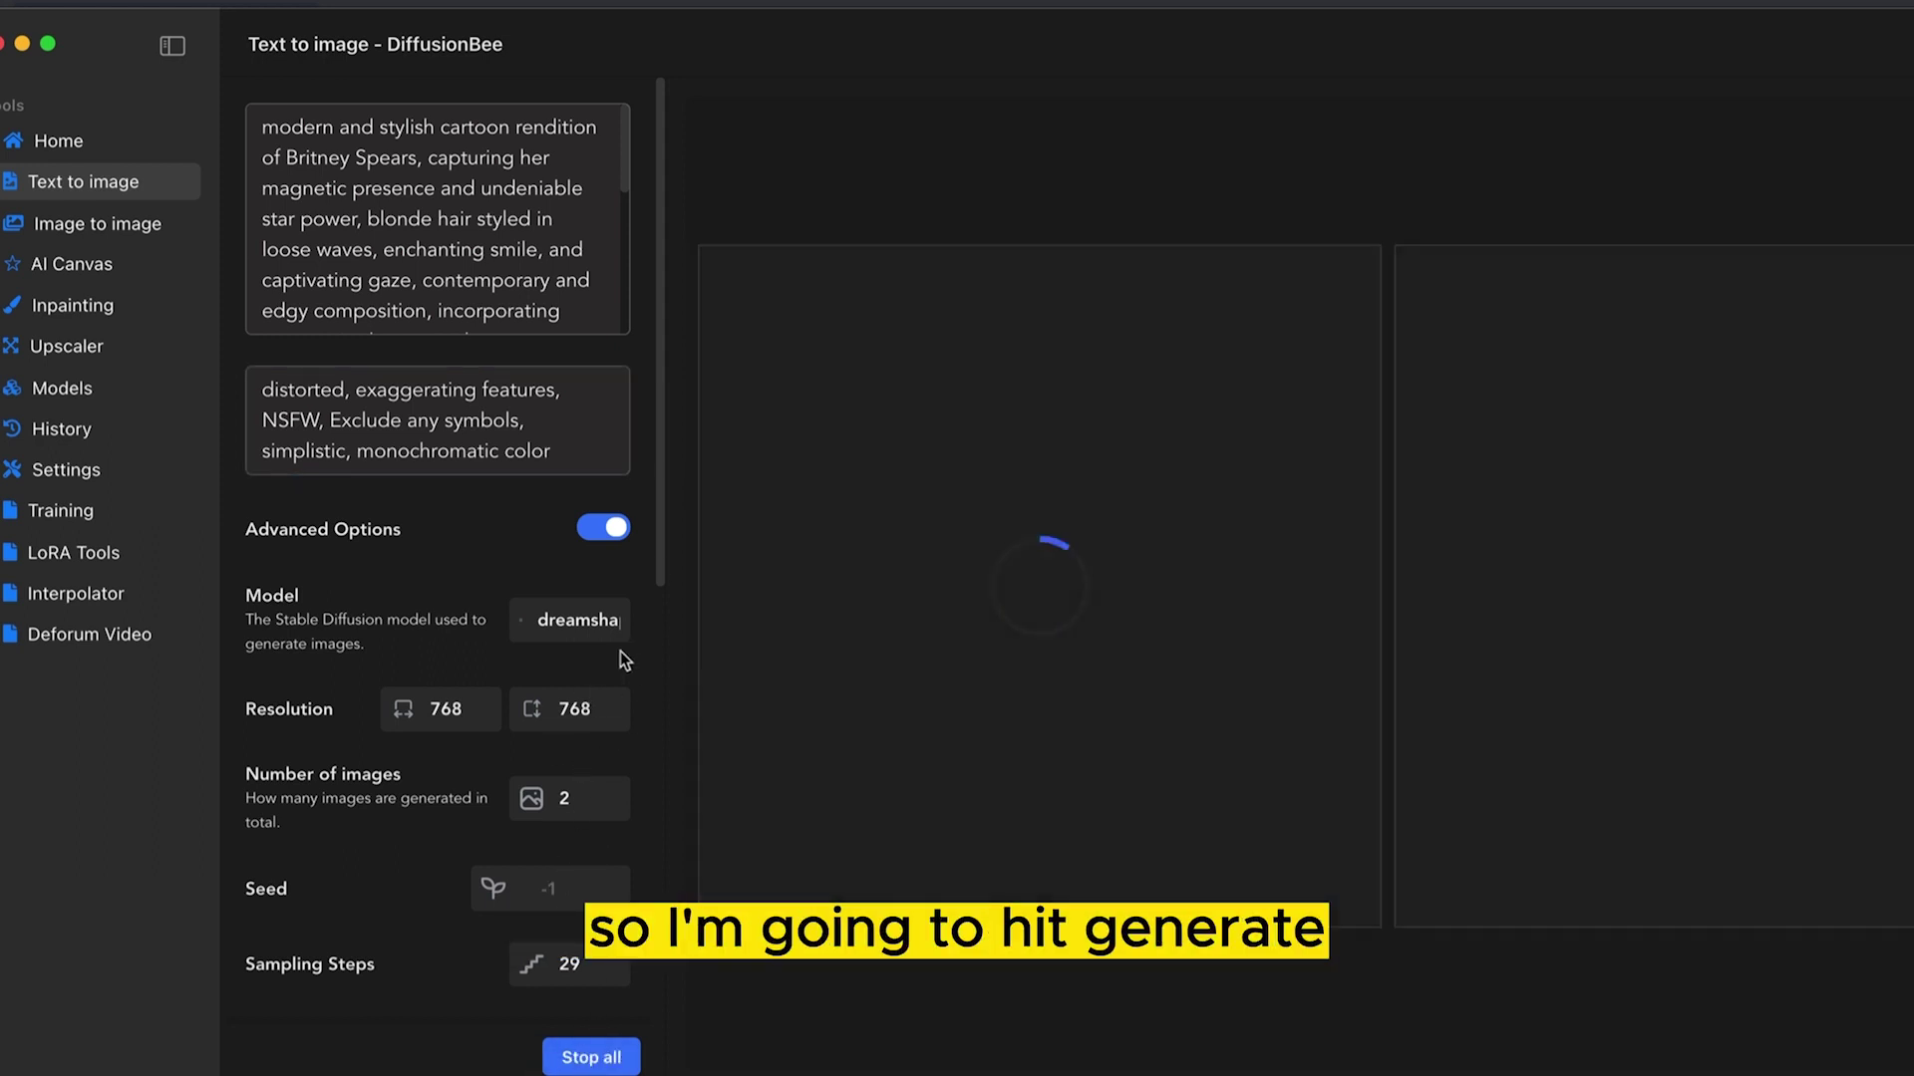
{"action": "scroll", "coordinate": [562, 847], "scroll_direction": "down", "scroll_amount": 5}
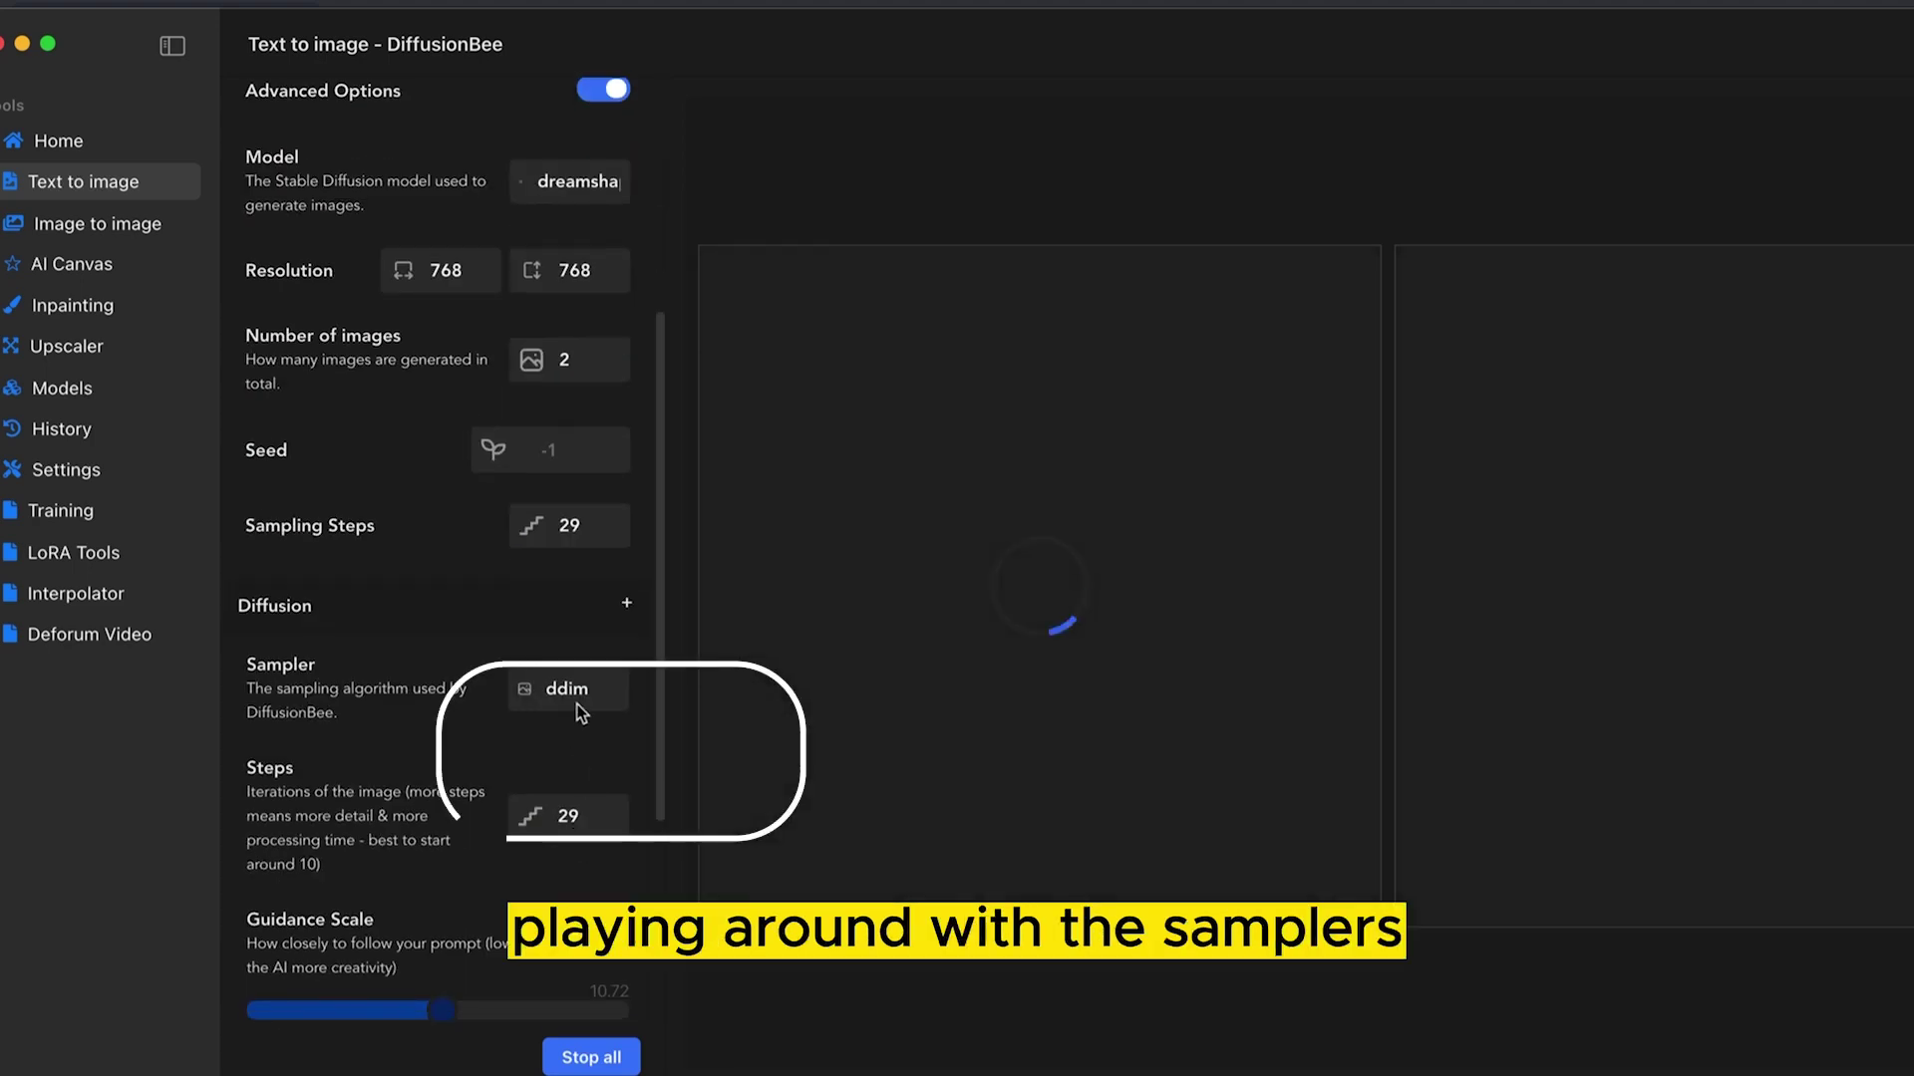
{"action": "left_click", "coordinate": [576, 702]}
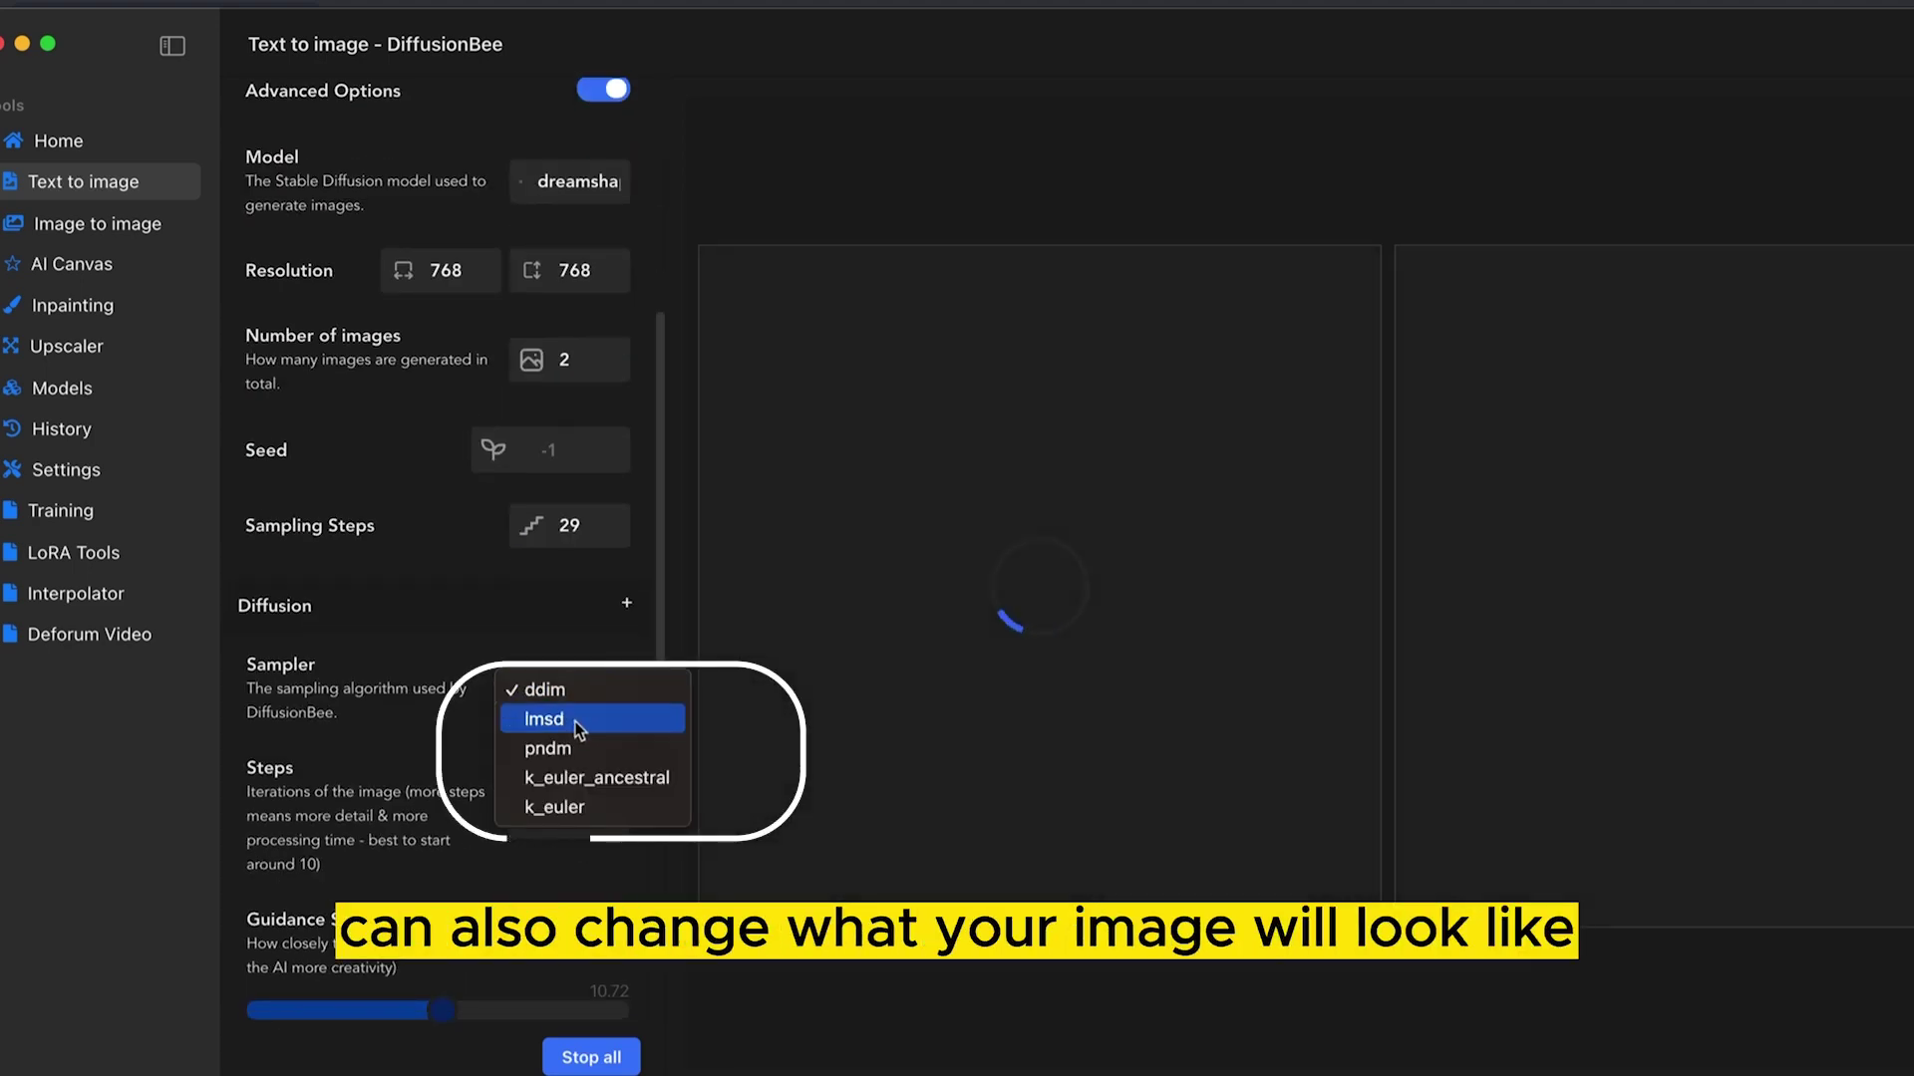
{"action": "left_click", "coordinate": [585, 809]}
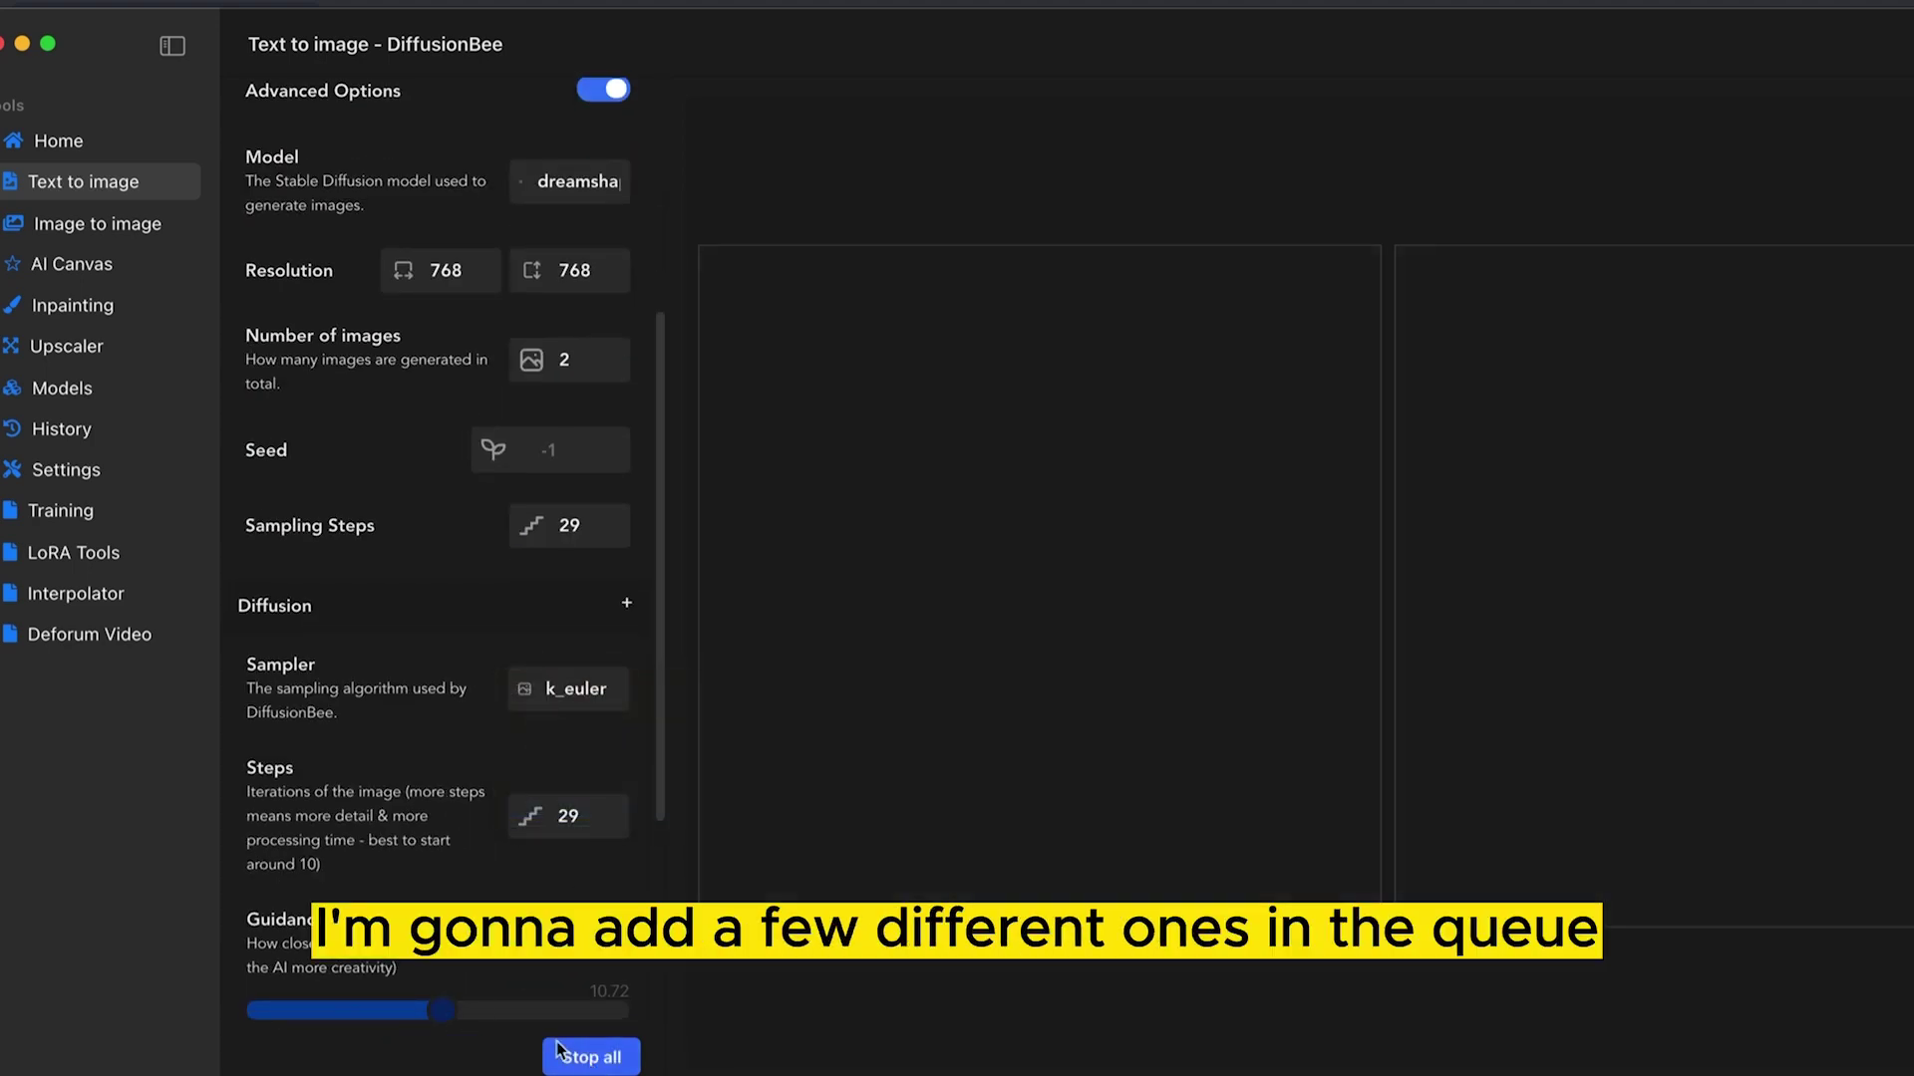
{"action": "left_click", "coordinate": [596, 687]}
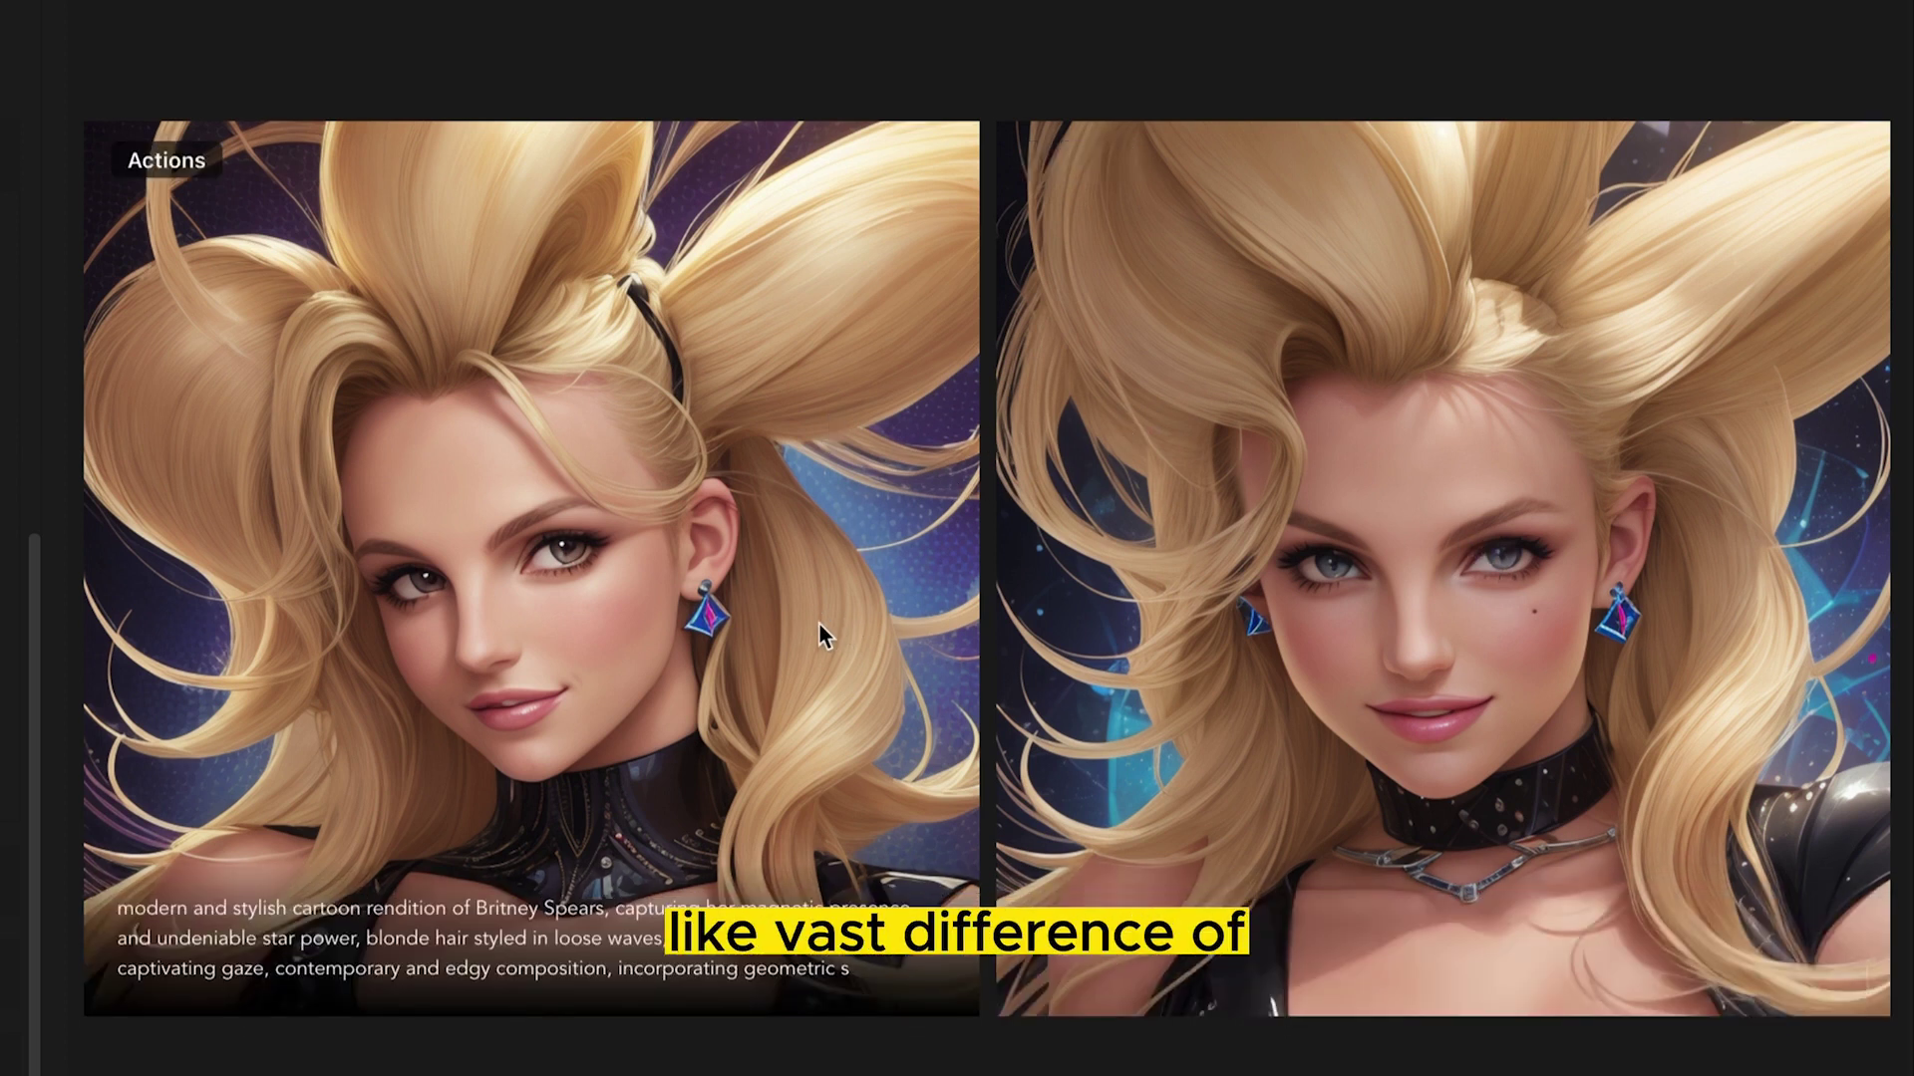
{"action": "scroll", "coordinate": [817, 622], "scroll_direction": "down", "scroll_amount": 10}
{"action": "scroll", "coordinate": [820, 624], "scroll_direction": "down", "scroll_amount": 15}
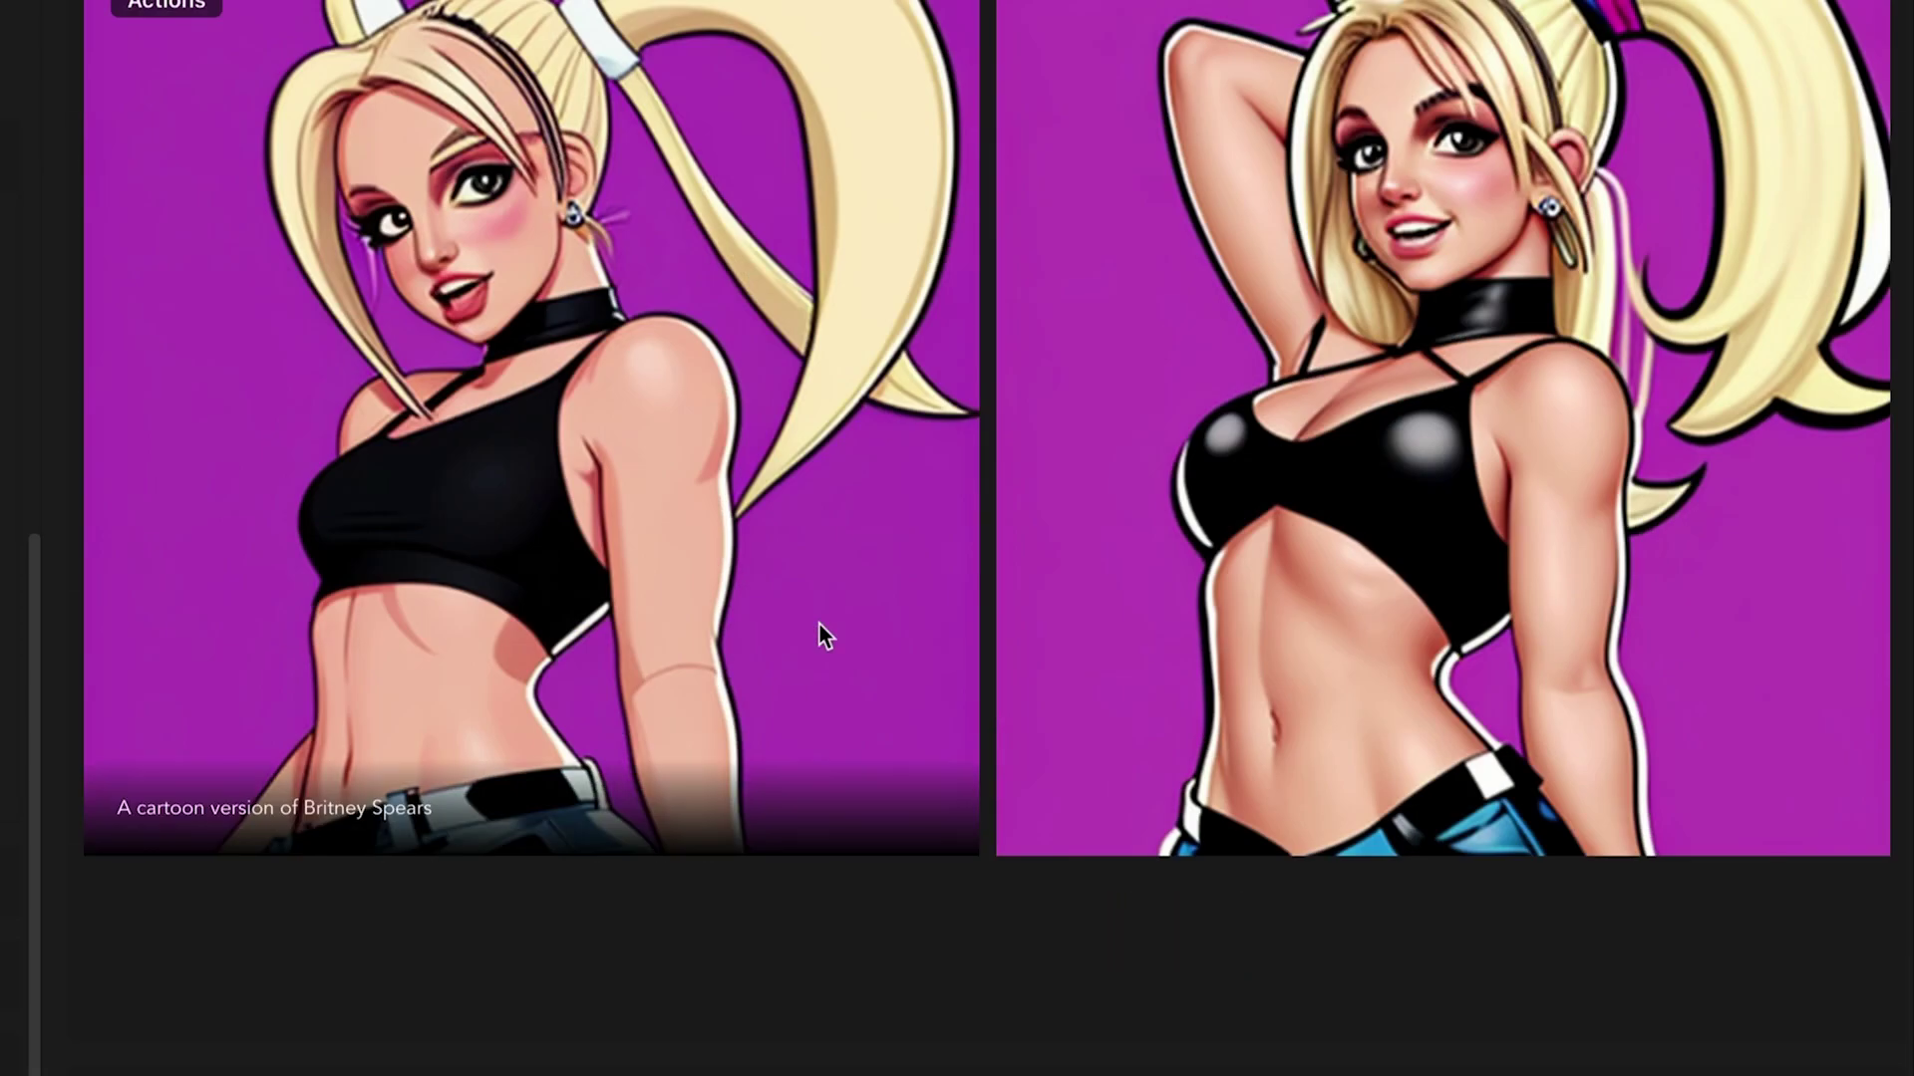
{"action": "scroll", "coordinate": [819, 624], "scroll_direction": "up", "scroll_amount": 12}
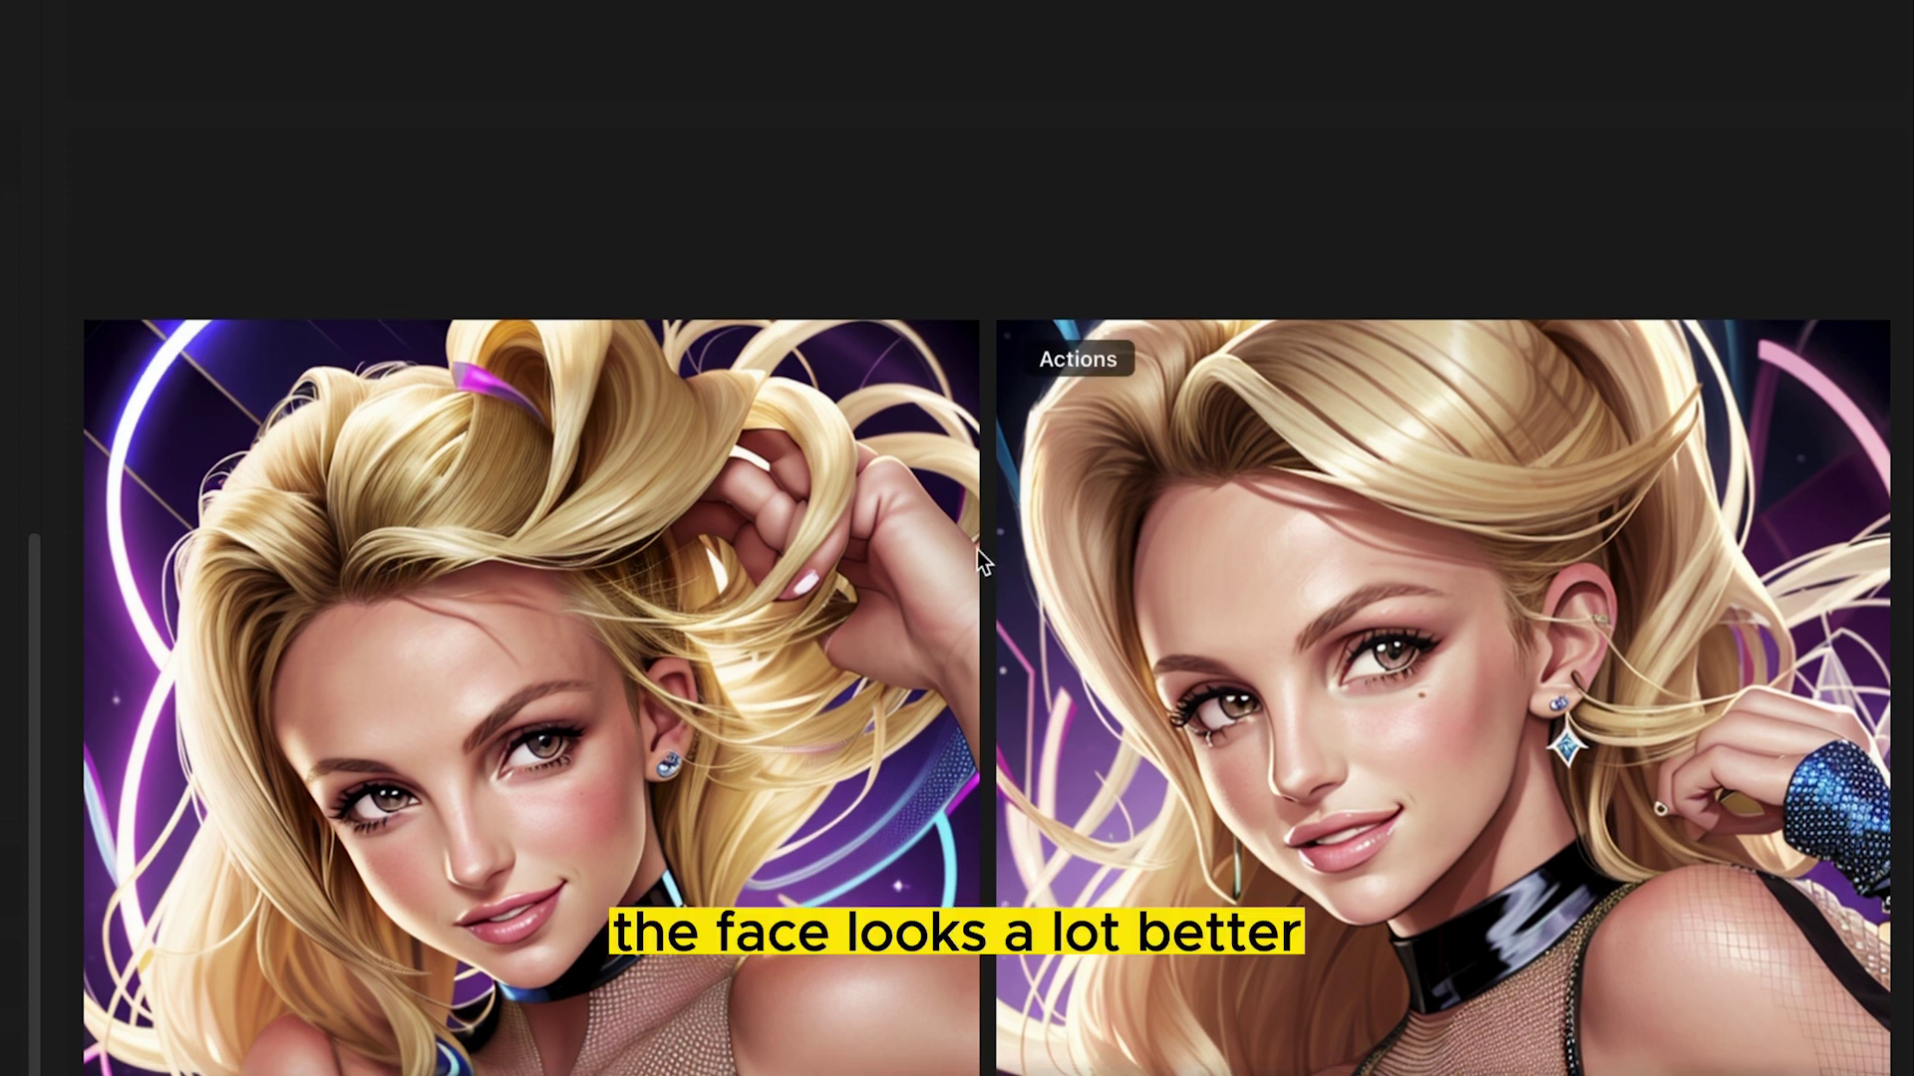
{"action": "scroll", "coordinate": [793, 505], "scroll_direction": "down", "scroll_amount": 10}
{"action": "scroll", "coordinate": [790, 500], "scroll_direction": "up", "scroll_amount": 5}
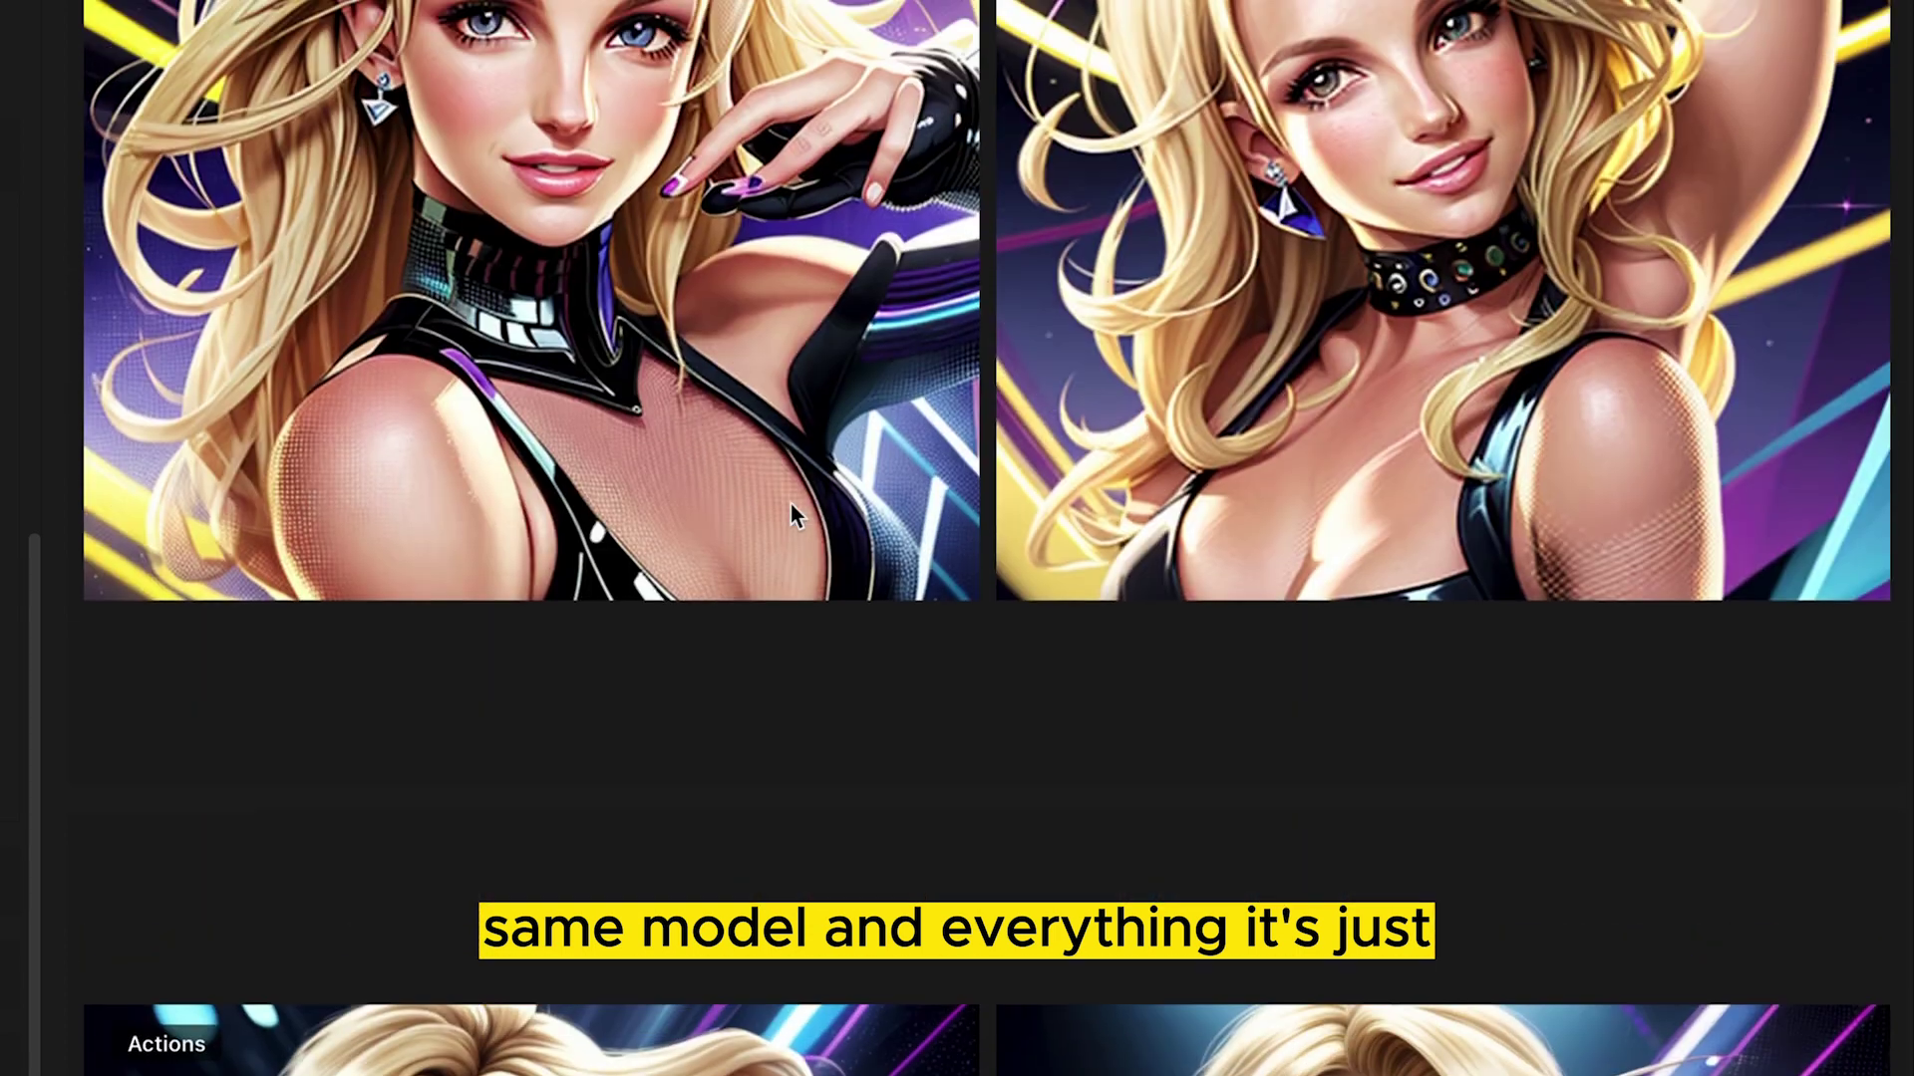
{"action": "scroll", "coordinate": [791, 501], "scroll_direction": "up", "scroll_amount": 3}
{"action": "scroll", "coordinate": [1011, 613], "scroll_direction": "up", "scroll_amount": 6}
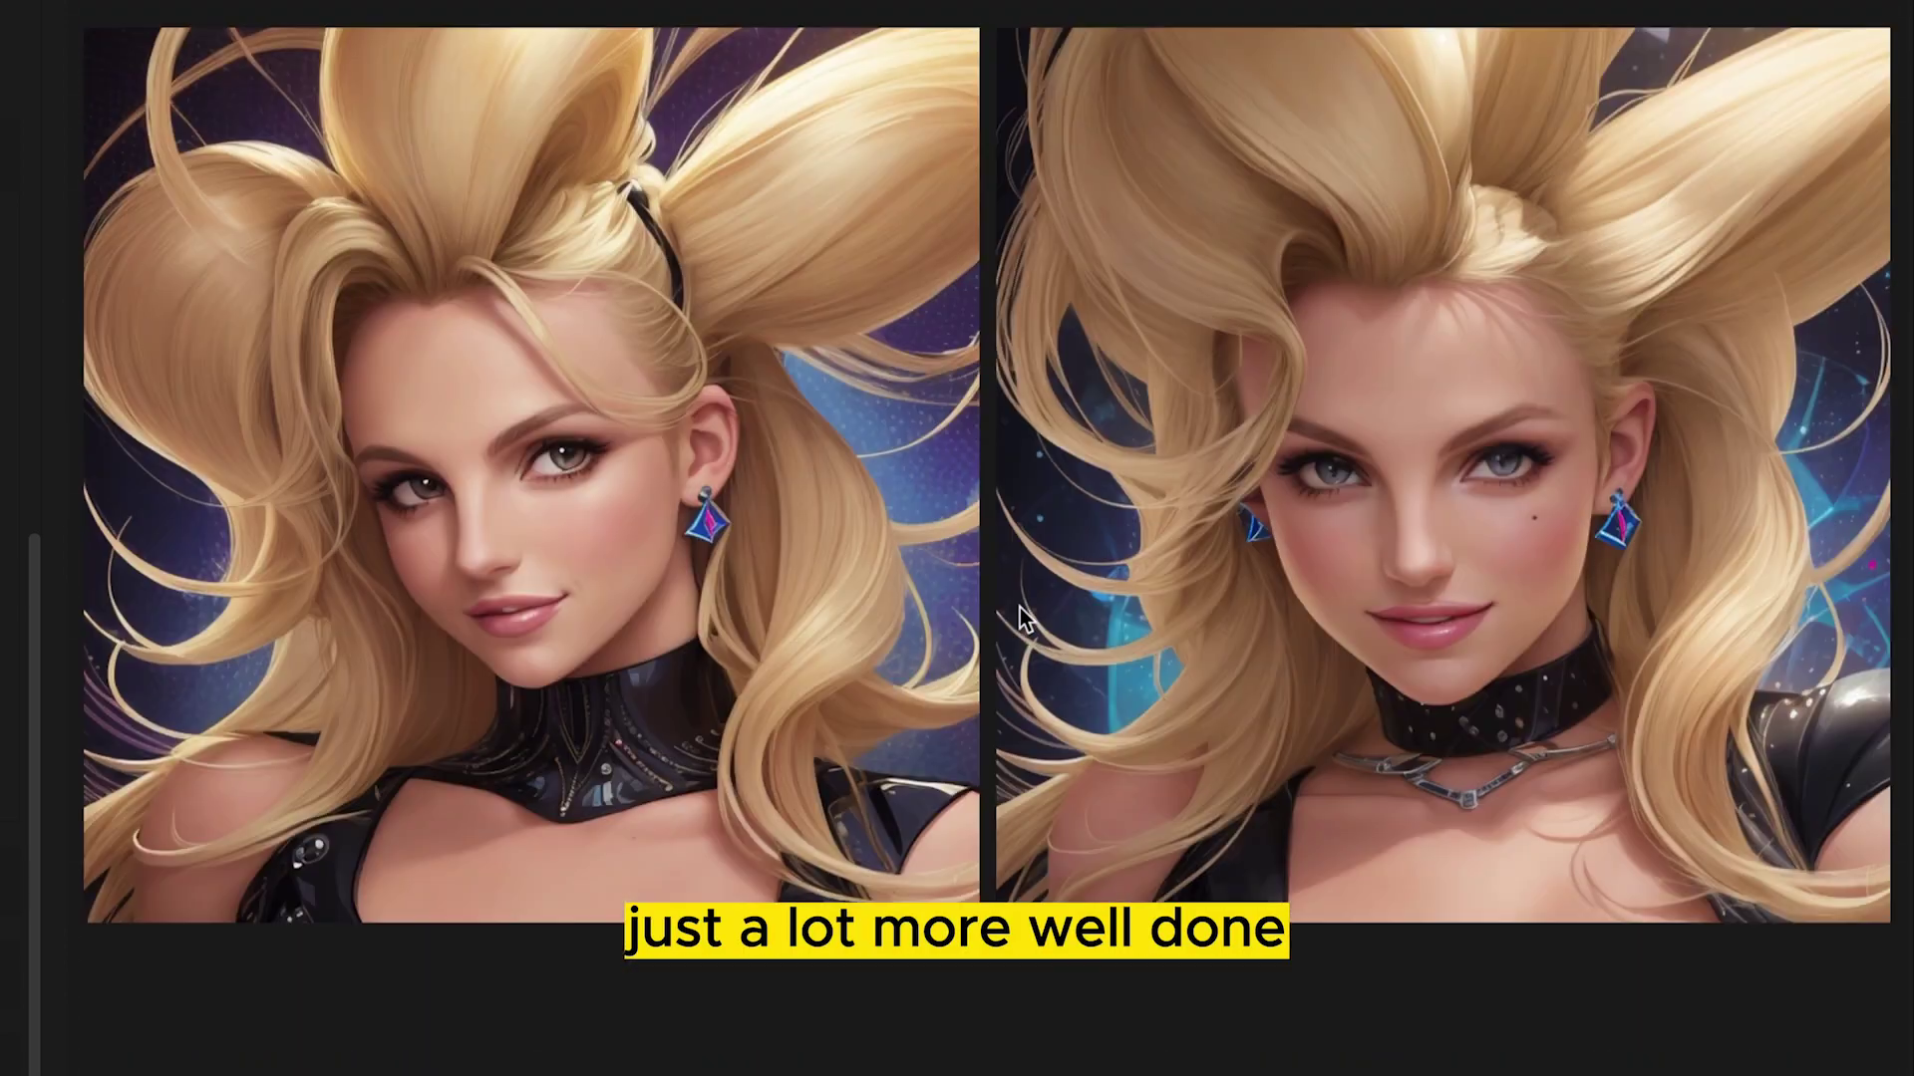
{"action": "scroll", "coordinate": [1019, 608], "scroll_direction": "up", "scroll_amount": 1}
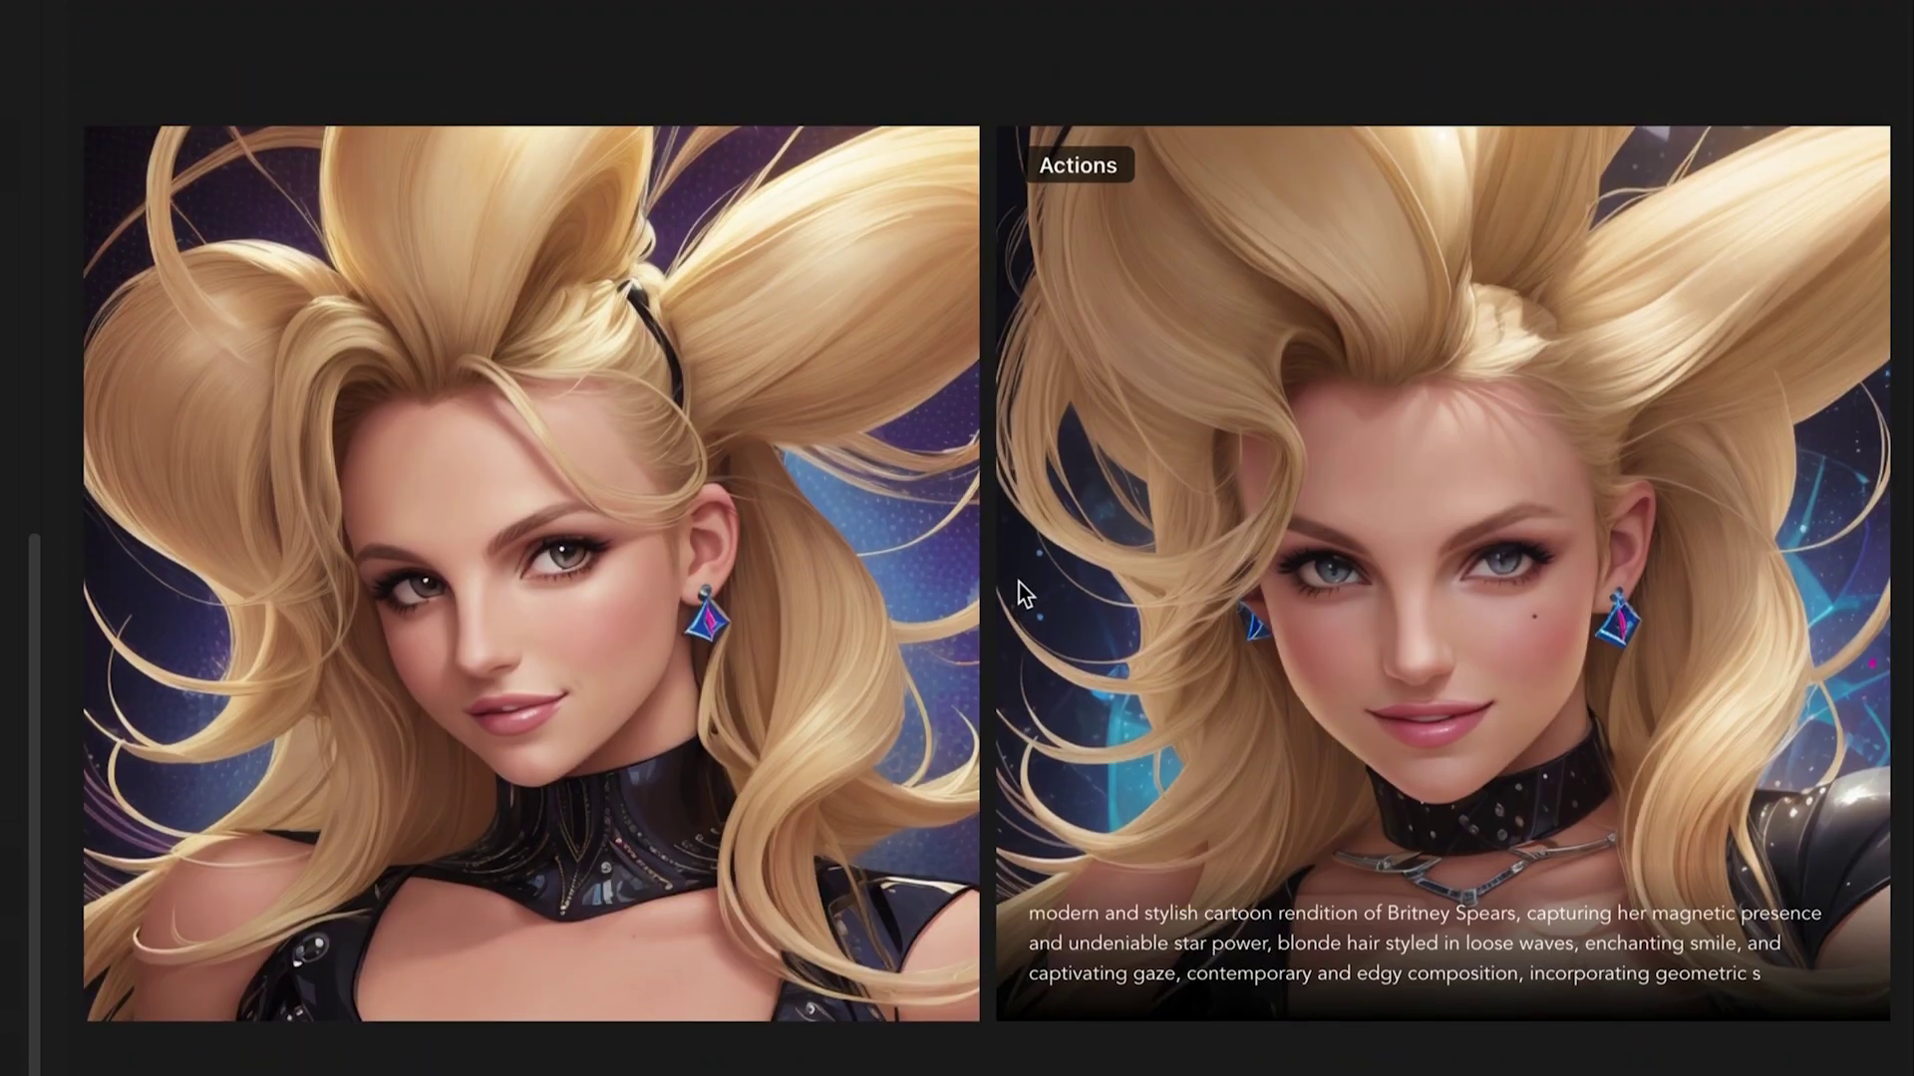
{"action": "scroll", "coordinate": [993, 658], "scroll_direction": "up", "scroll_amount": 3}
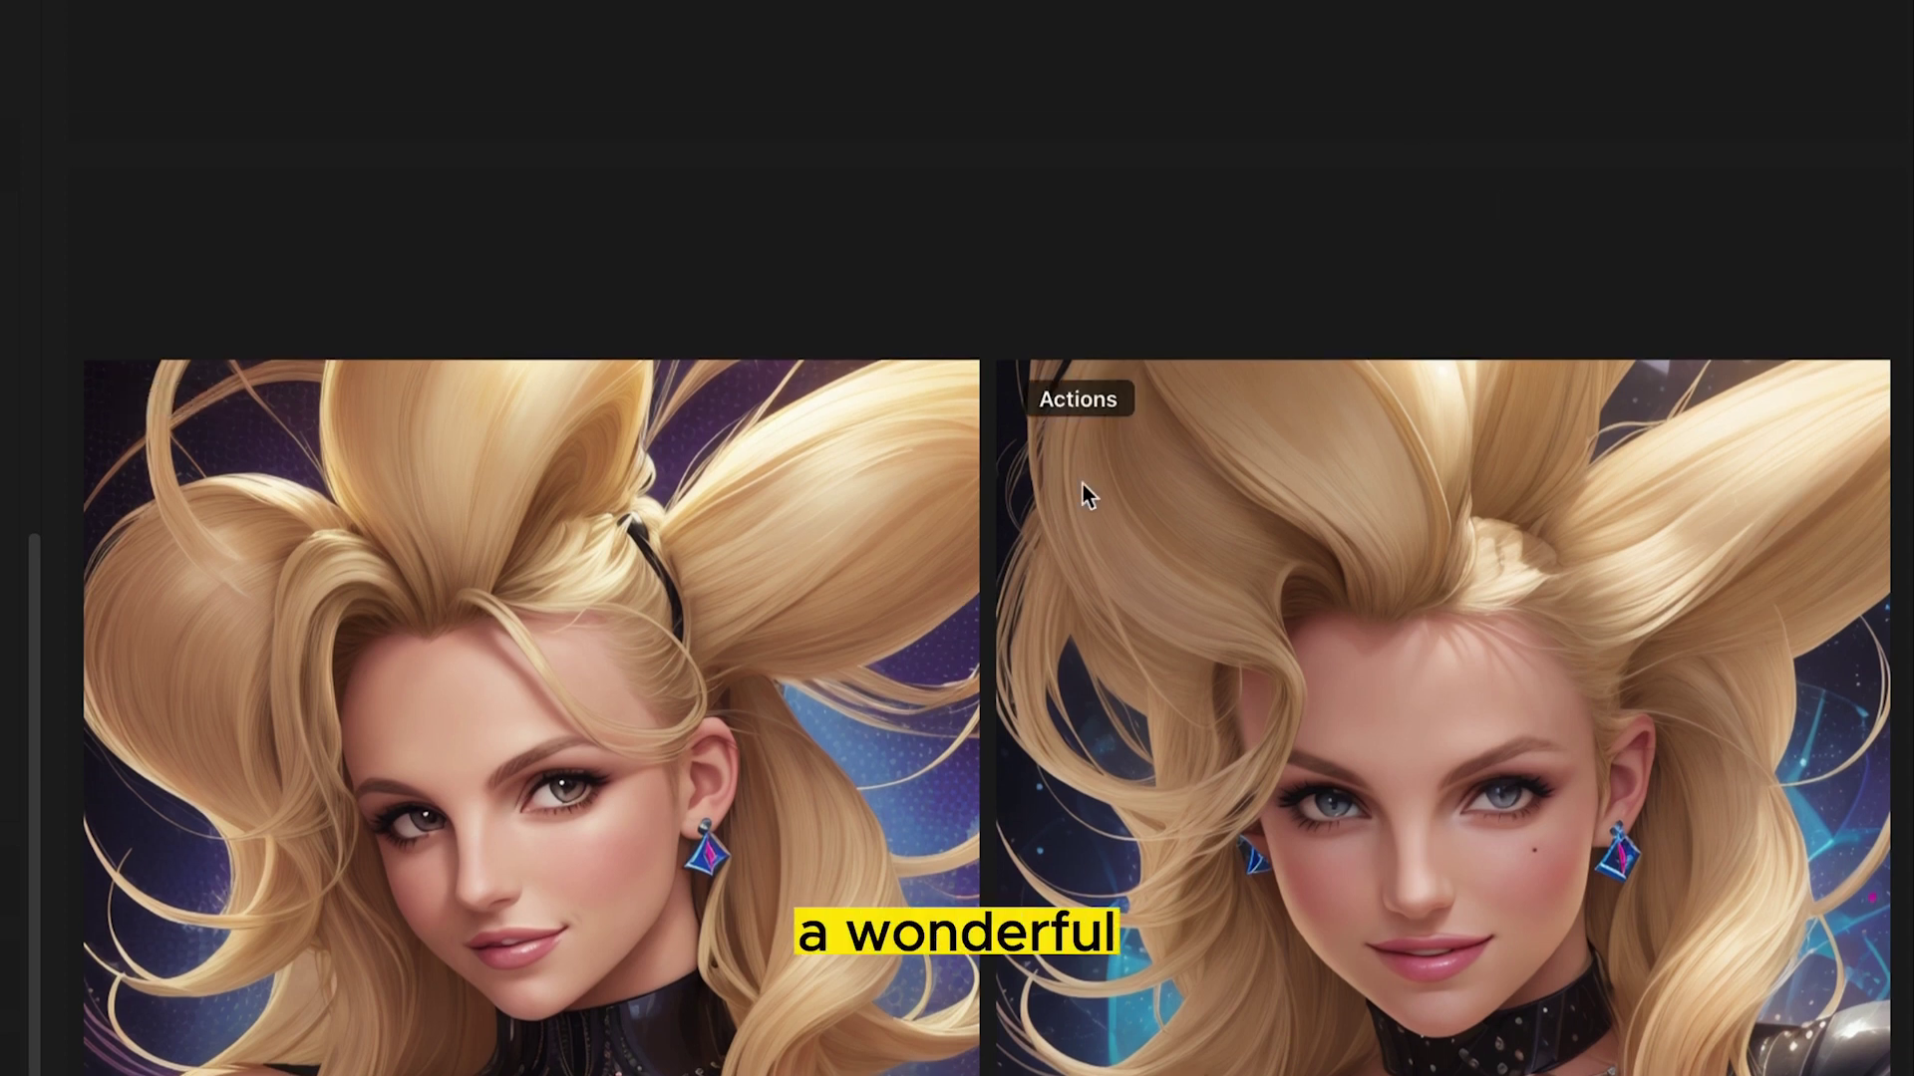
{"action": "scroll", "coordinate": [1210, 514], "scroll_direction": "up", "scroll_amount": 1}
{"action": "scroll", "coordinate": [1210, 513], "scroll_direction": "up", "scroll_amount": 7}
{"action": "scroll", "coordinate": [1210, 514], "scroll_direction": "down", "scroll_amount": 11}
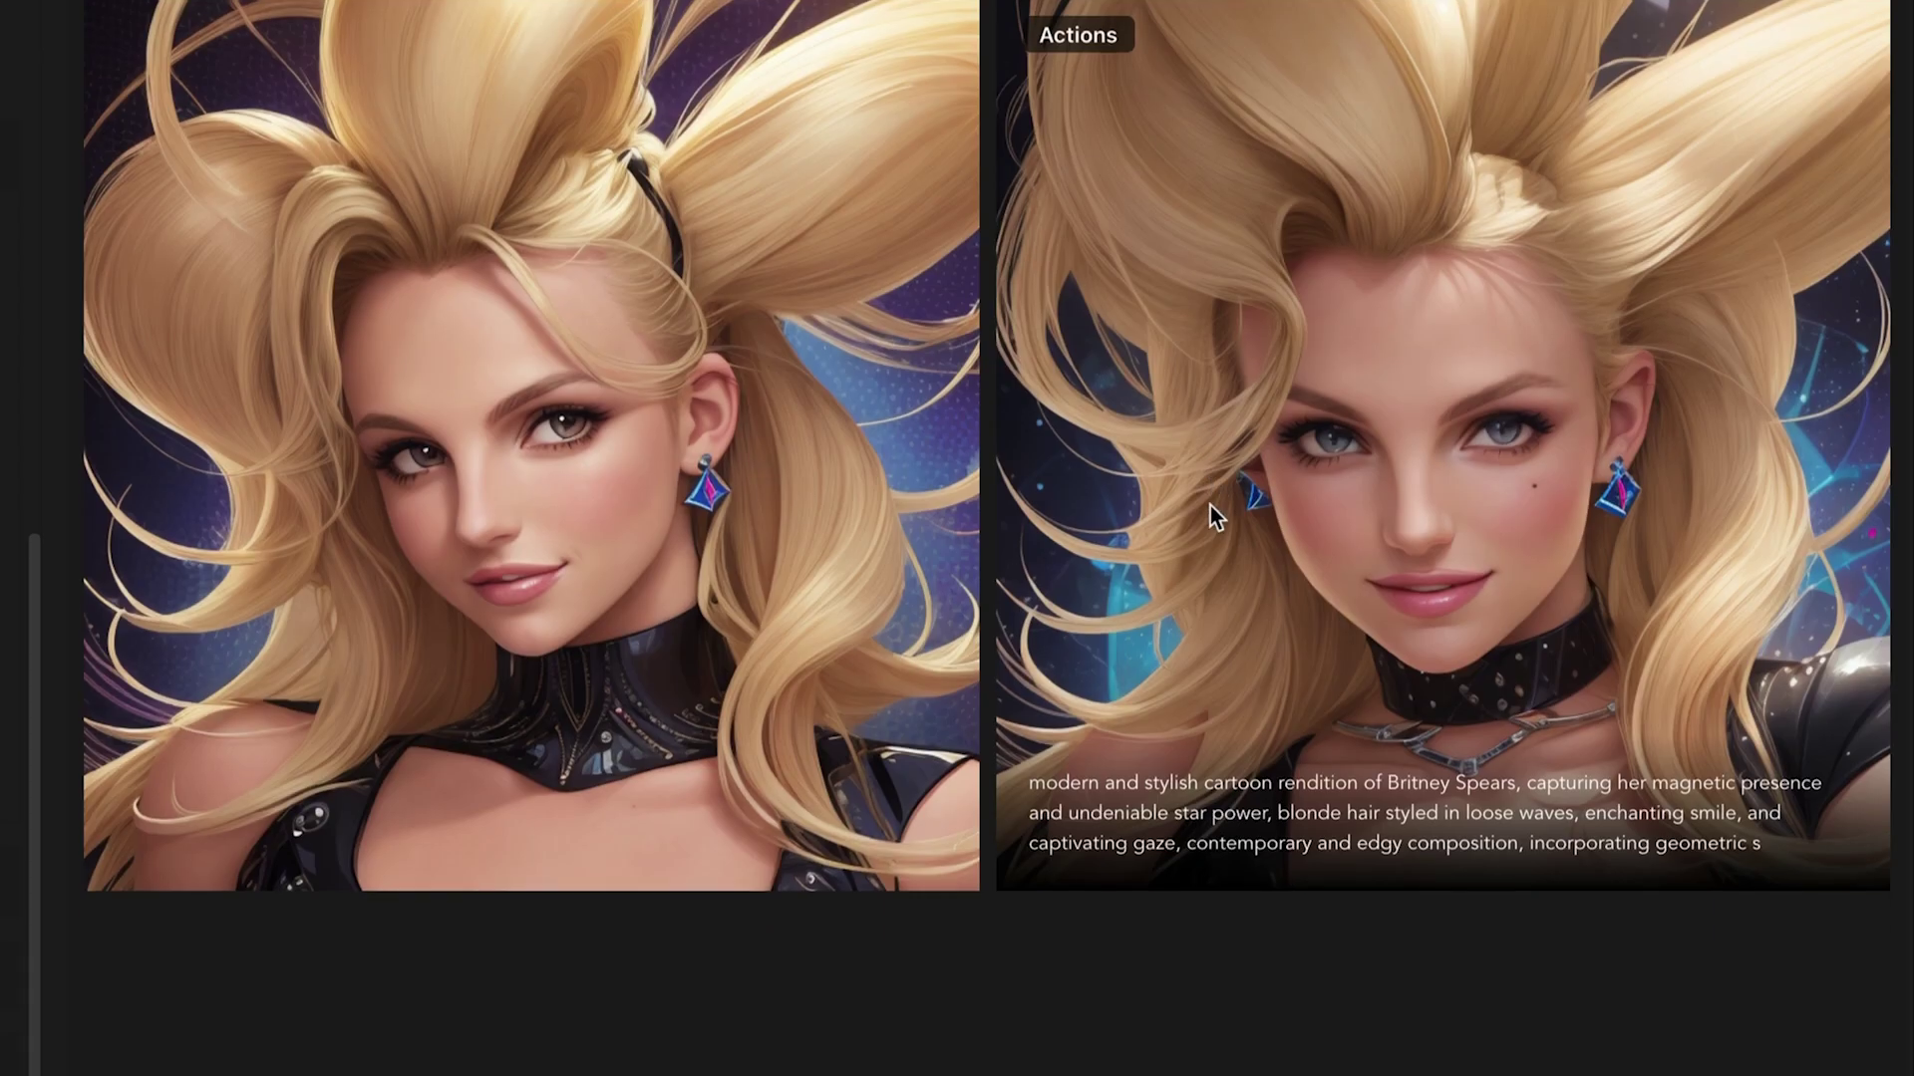